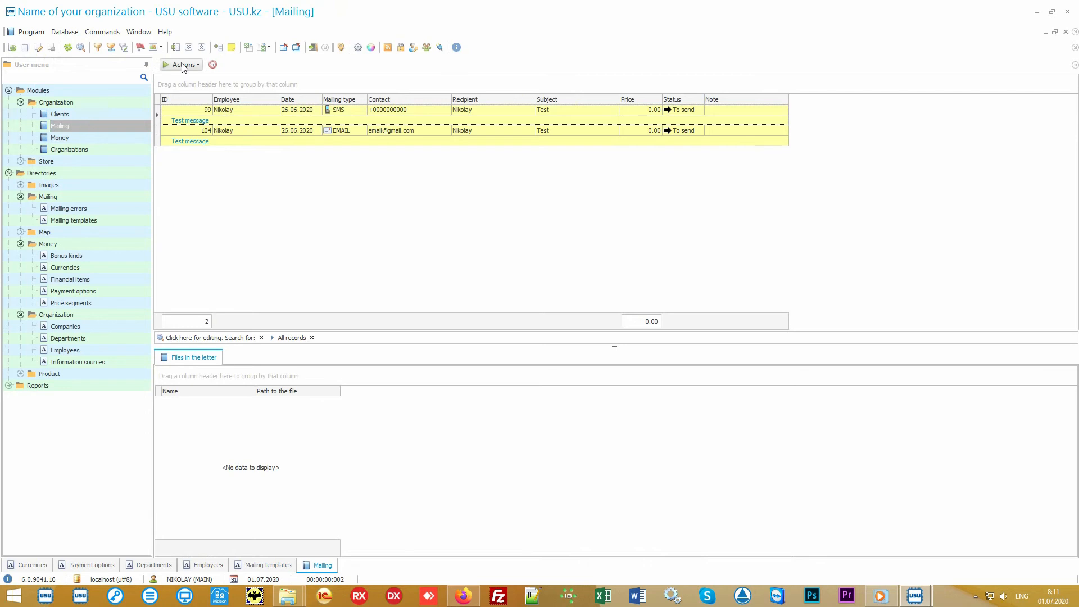
{"action": "left_click", "coordinate": [183, 66]}
{"action": "left_click", "coordinate": [188, 80]}
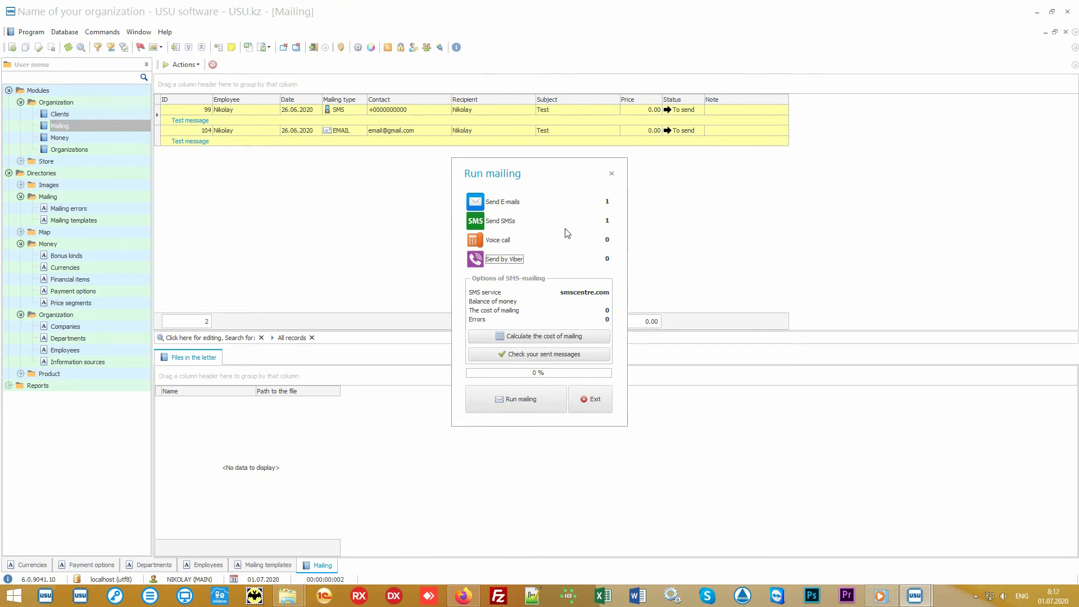
{"action": "left_click", "coordinate": [503, 242]}
{"action": "left_click", "coordinate": [590, 399]}
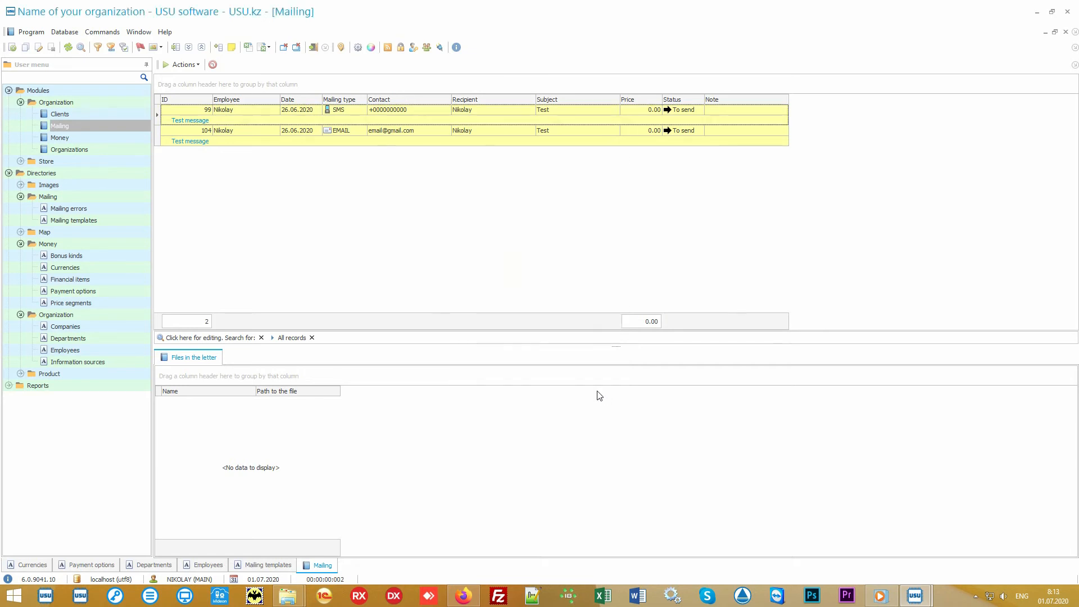
{"action": "left_click", "coordinate": [443, 112]}
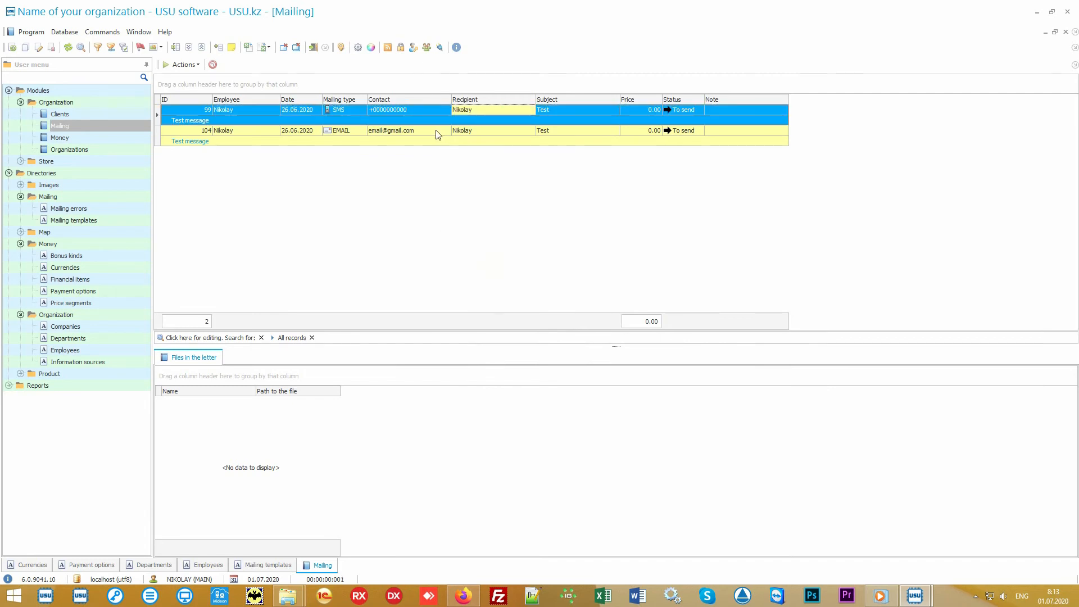
{"action": "left_click", "coordinate": [445, 133]}
{"action": "left_click", "coordinate": [507, 133]}
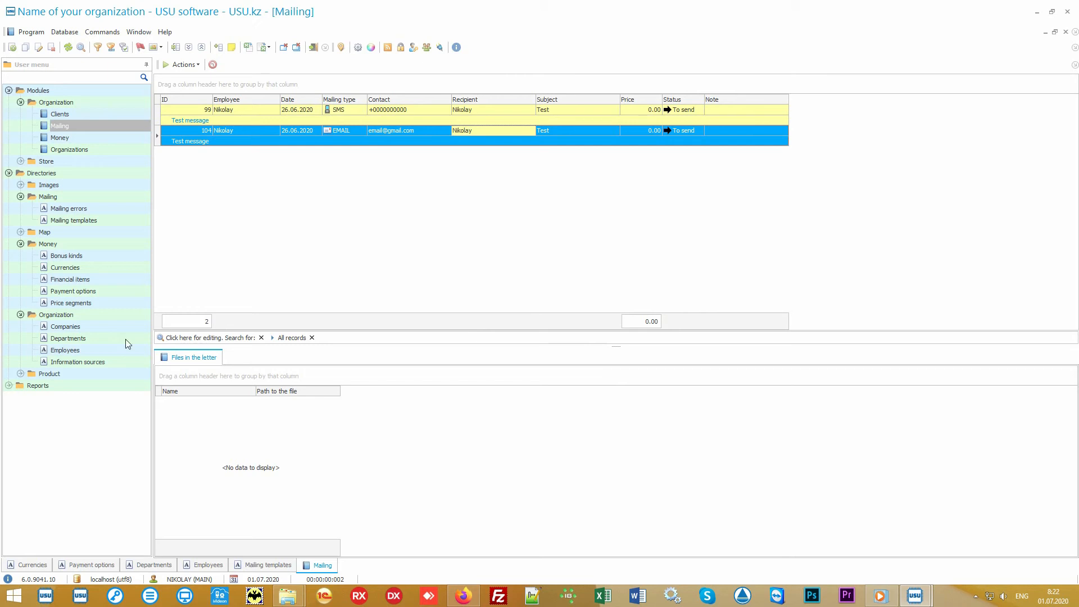
Open the Product names directory under Directories > Product and select Some product.
{"action": "double_click", "coordinate": [87, 374]}
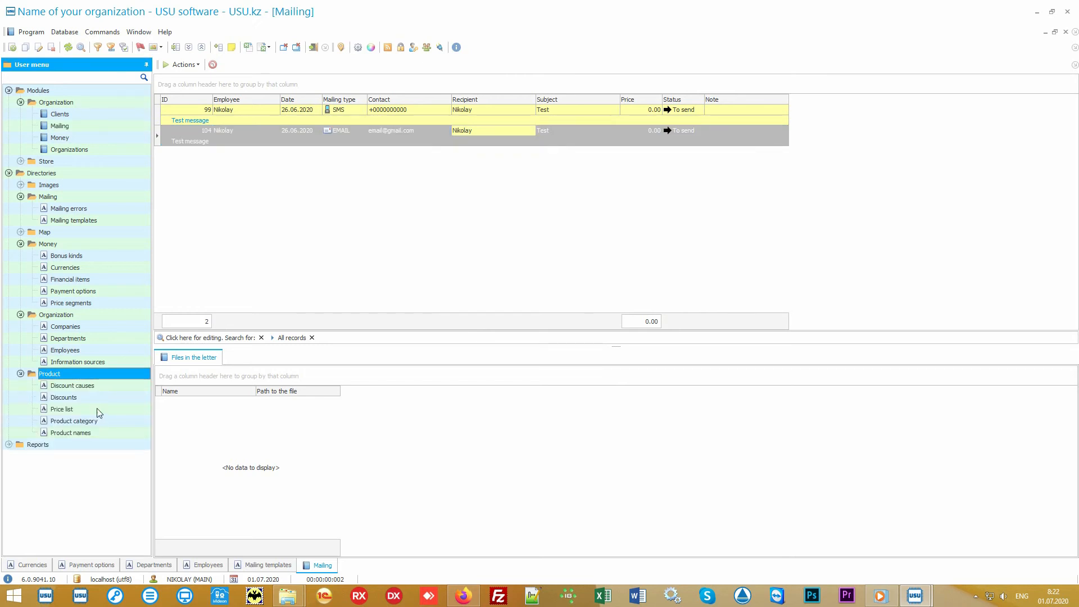
{"action": "double_click", "coordinate": [78, 433]}
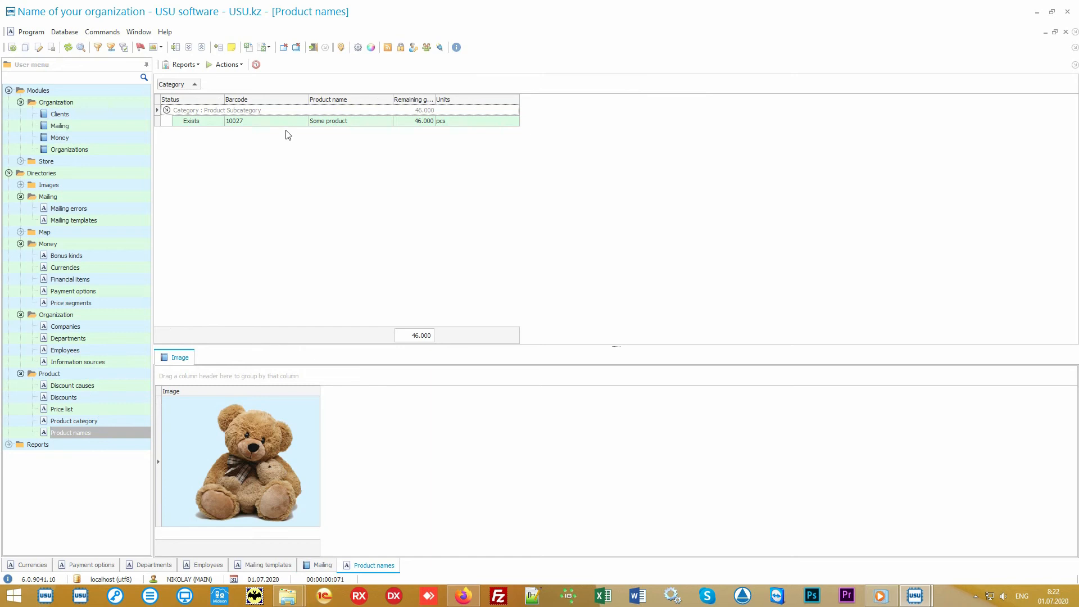
{"action": "left_click", "coordinate": [290, 125]}
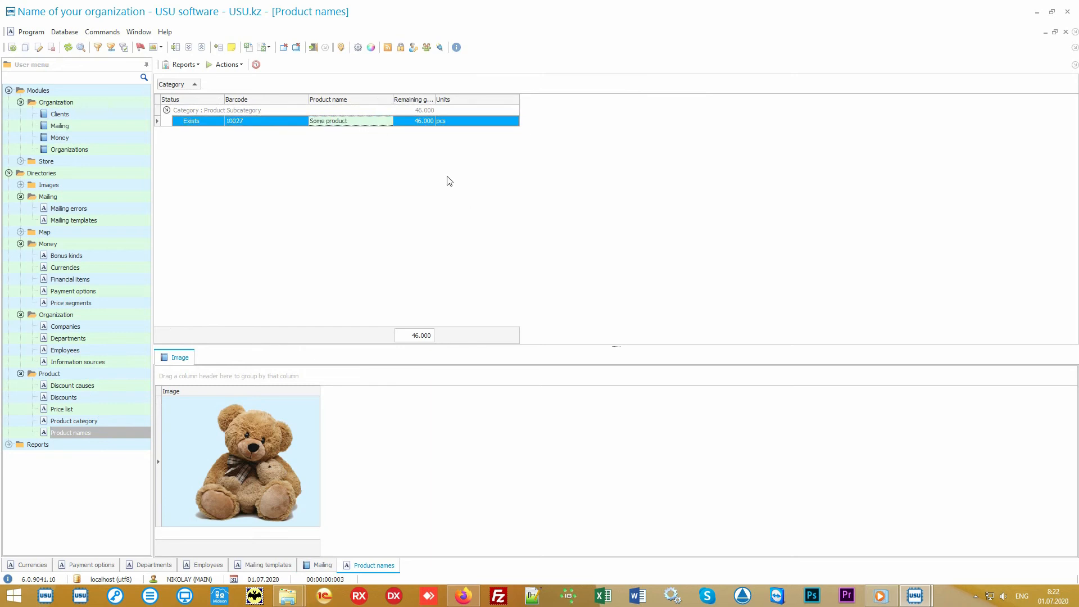
Start an Import from the product list, cancel the wizard with Да, and minimize the program.
{"action": "right_click", "coordinate": [420, 159]}
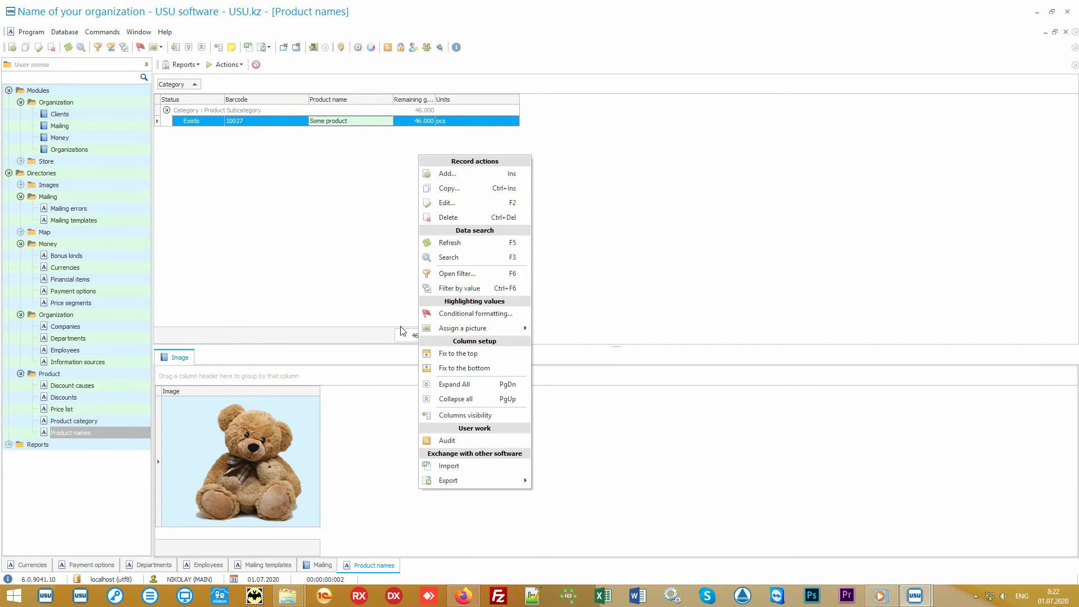
{"action": "left_click", "coordinate": [486, 472]}
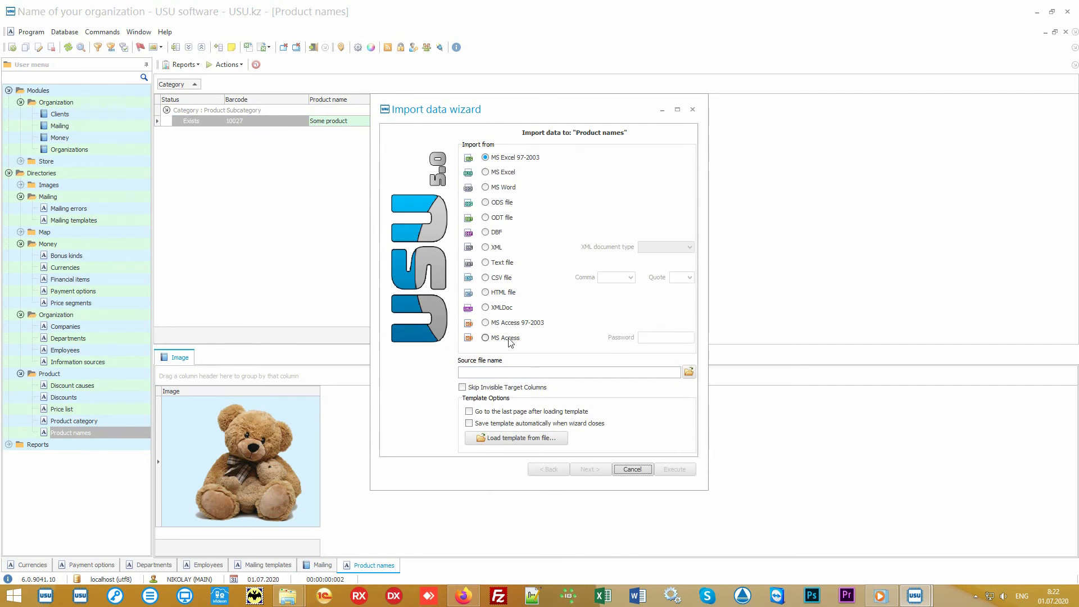
{"action": "left_click", "coordinate": [632, 470]}
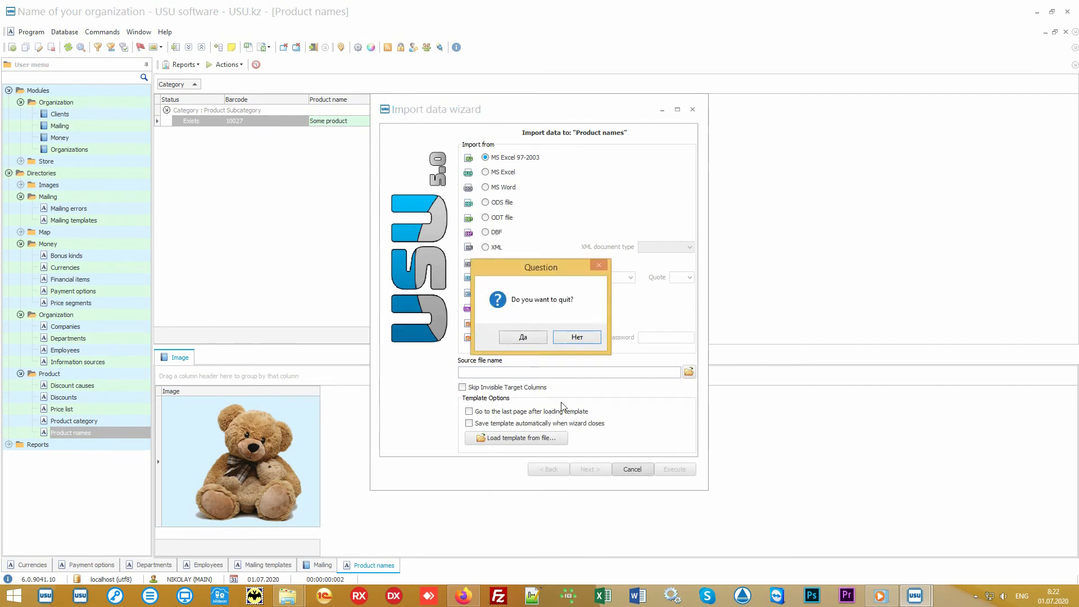
{"action": "left_click", "coordinate": [535, 339]}
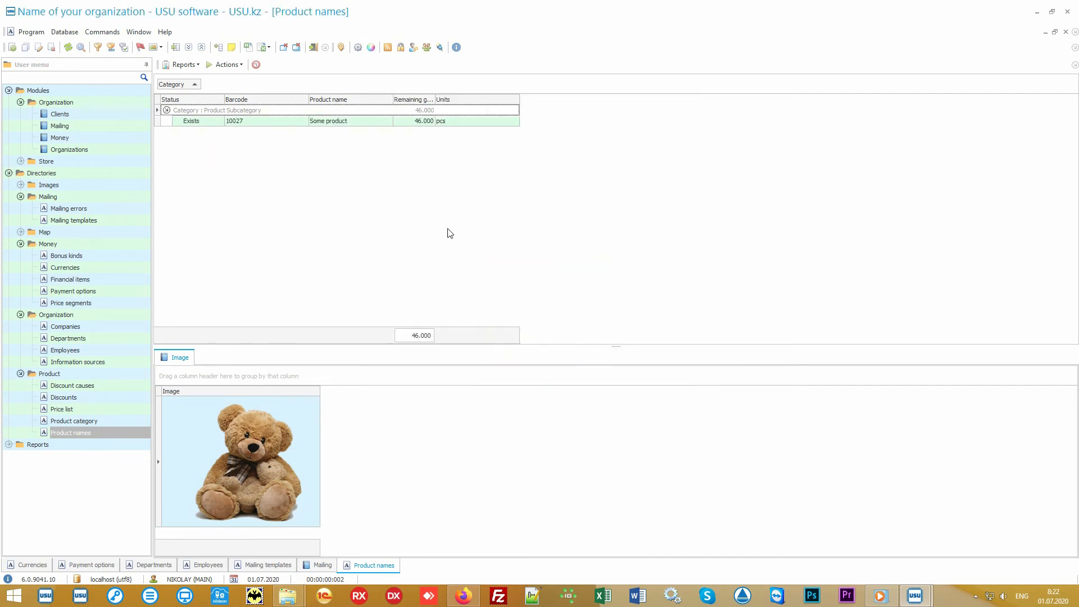
{"action": "left_click", "coordinate": [1037, 12]}
Open Product names.xlsx and look over the product table in columns A to I.
{"action": "double_click", "coordinate": [535, 315]}
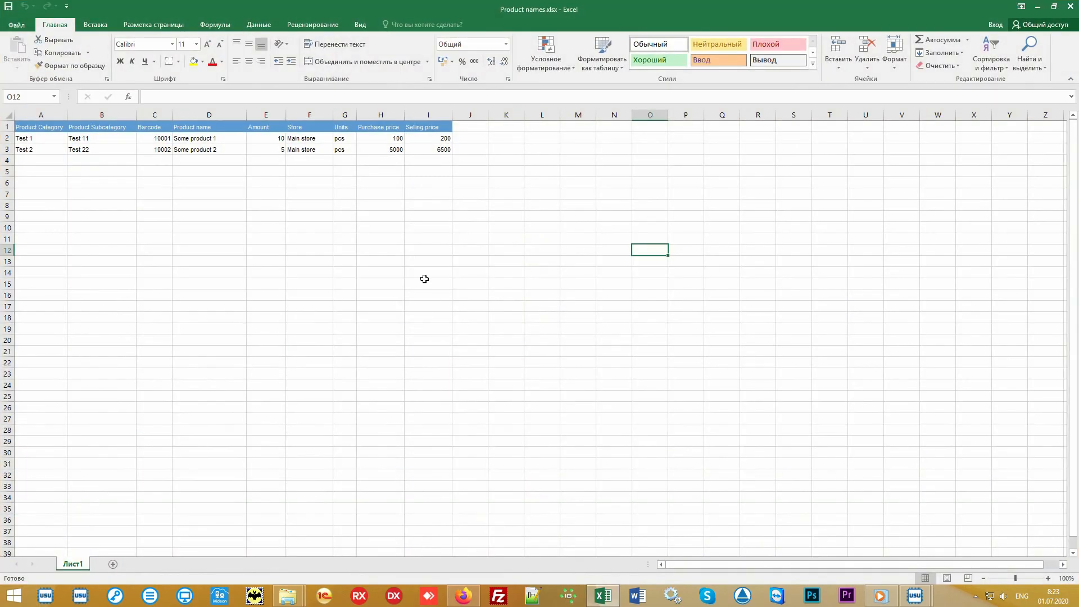
{"action": "left_click_drag", "start_coordinate": [430, 150], "coordinate": [37, 129]}
{"action": "left_click", "coordinate": [41, 115]}
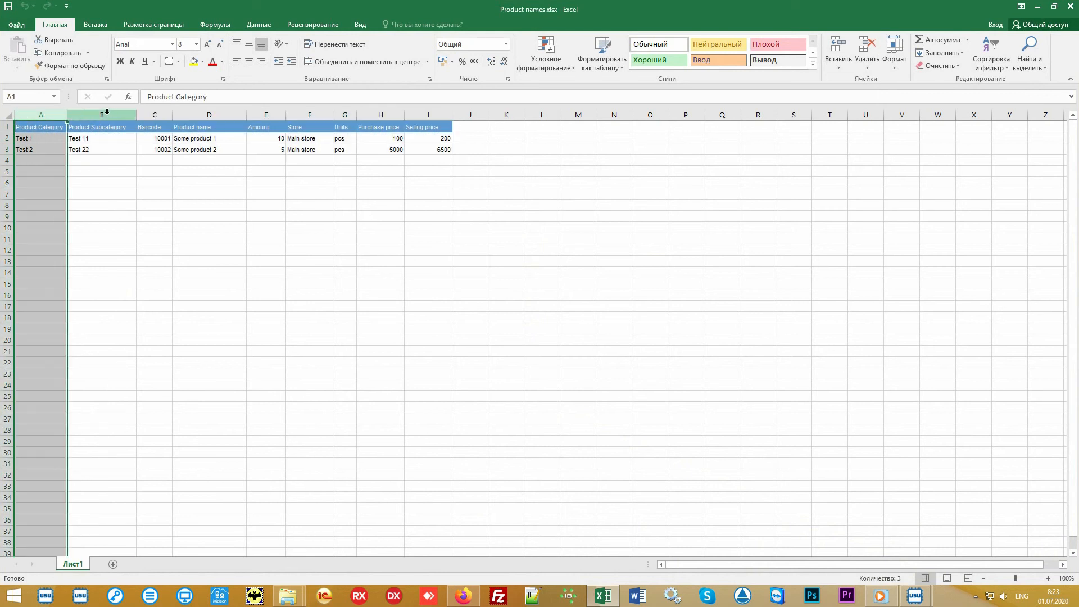
{"action": "left_click", "coordinate": [107, 112]}
{"action": "left_click", "coordinate": [155, 114]}
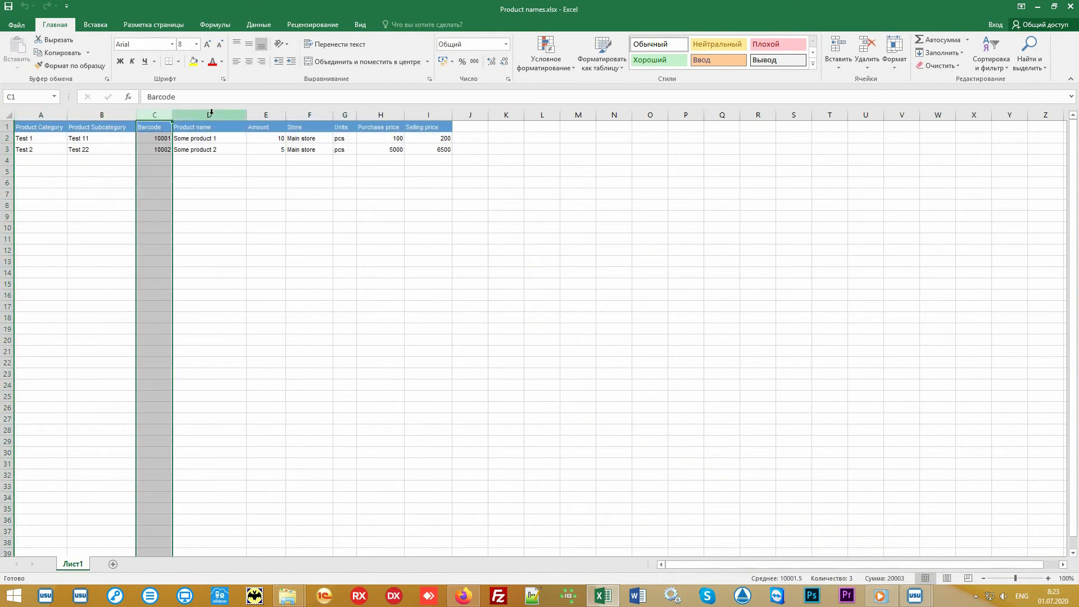
{"action": "left_click_drag", "start_coordinate": [211, 113], "coordinate": [448, 157]}
{"action": "left_click", "coordinate": [506, 226]}
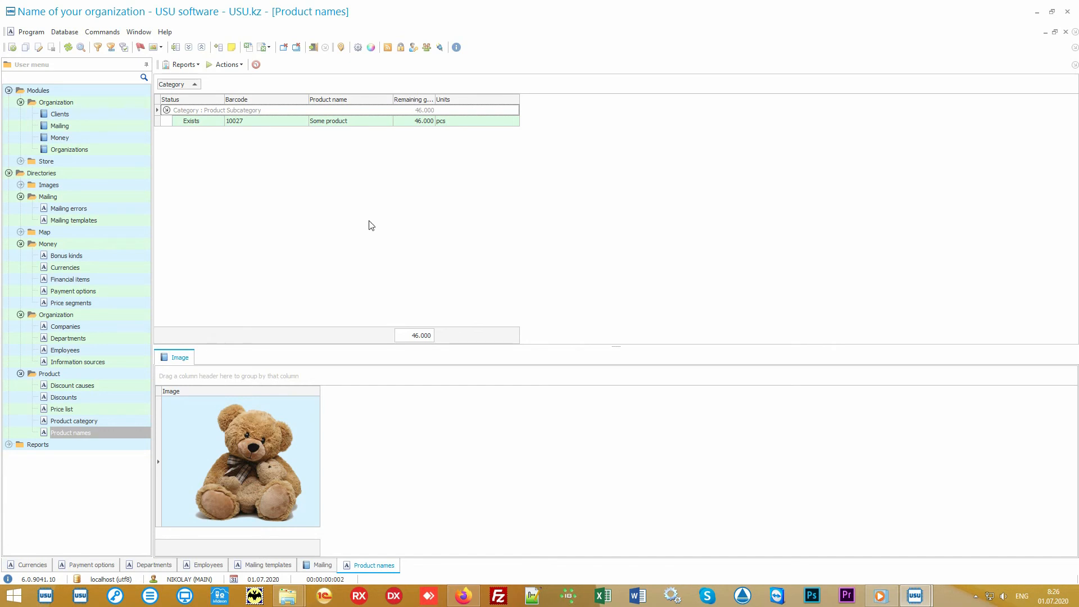
In Store > Product, select receipt ID 60 to Main store and its Some product line, then list its reports.
{"action": "left_click", "coordinate": [93, 161]}
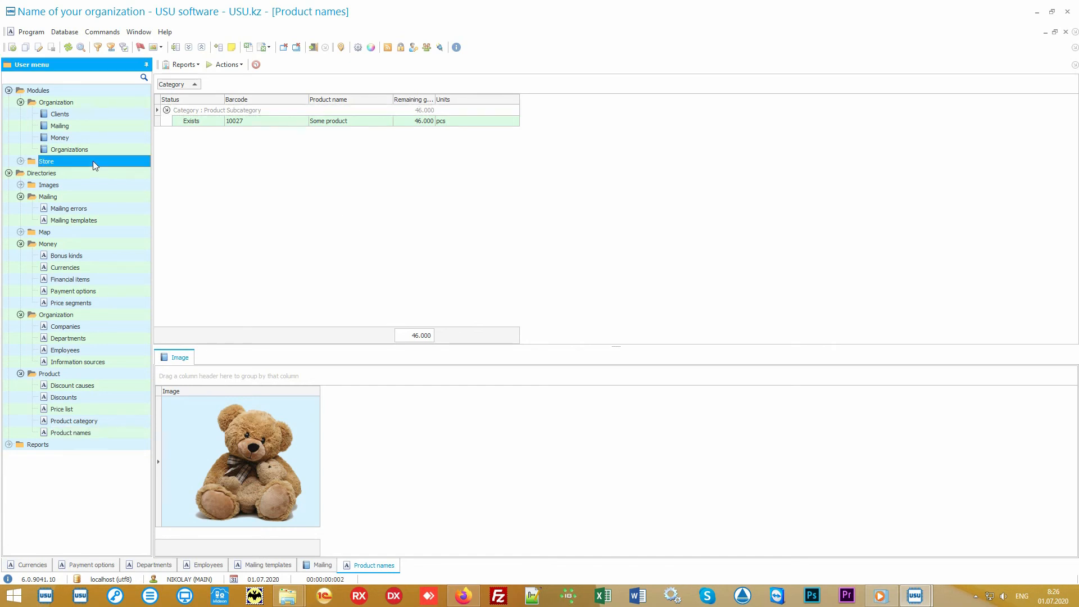
{"action": "left_click", "coordinate": [93, 161]}
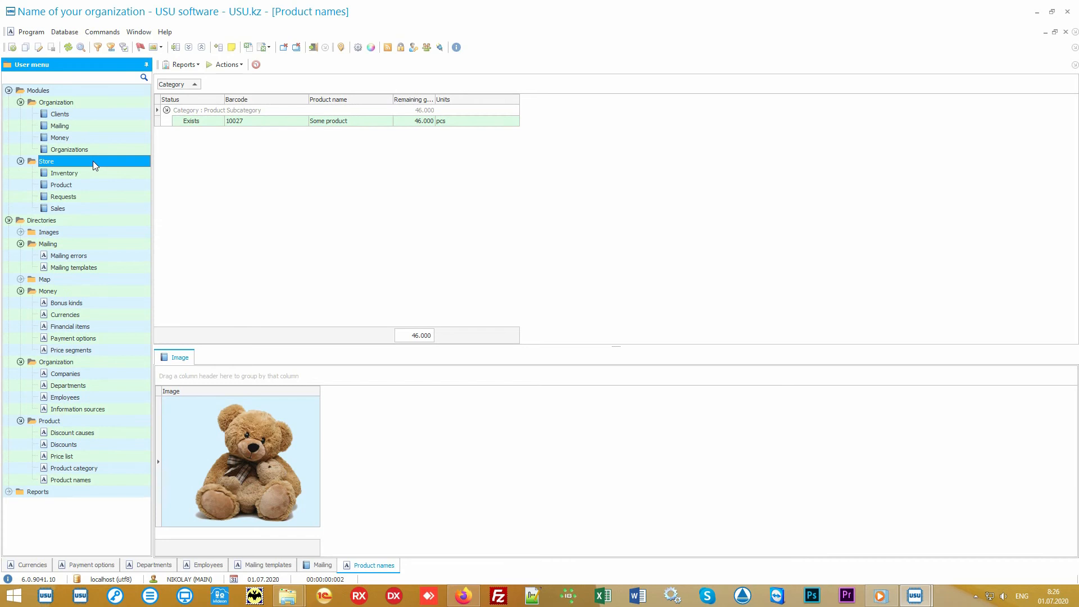
{"action": "double_click", "coordinate": [103, 184]}
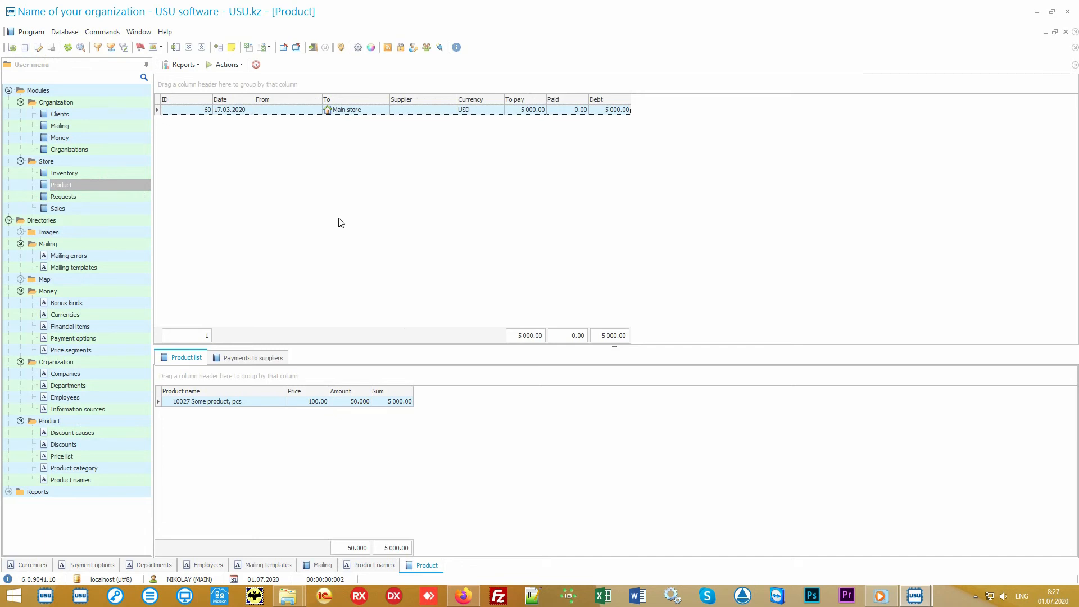
{"action": "left_click", "coordinate": [372, 110]}
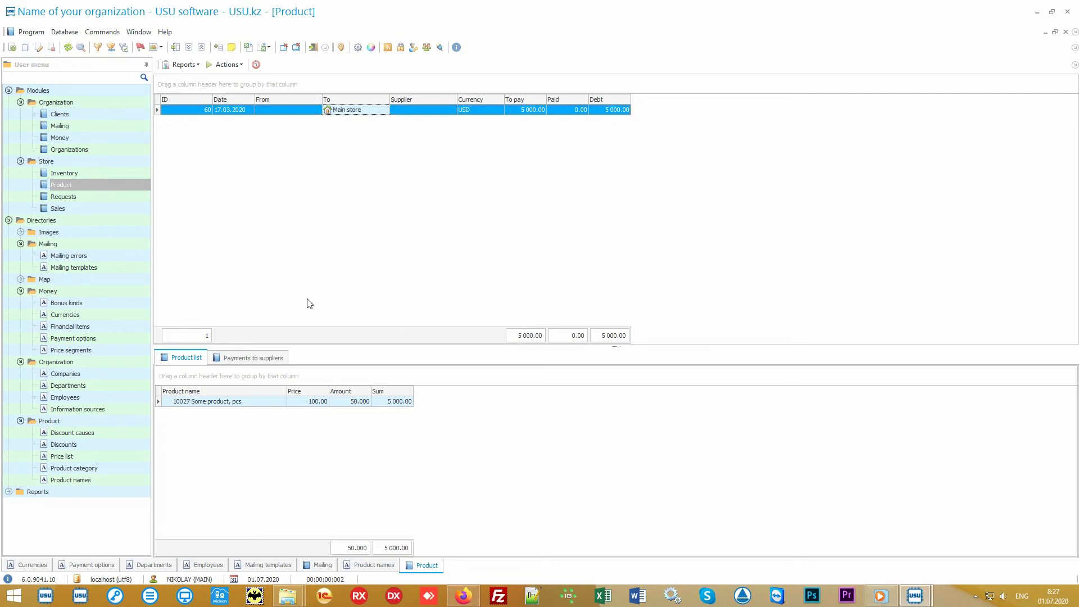
{"action": "left_click", "coordinate": [255, 402]}
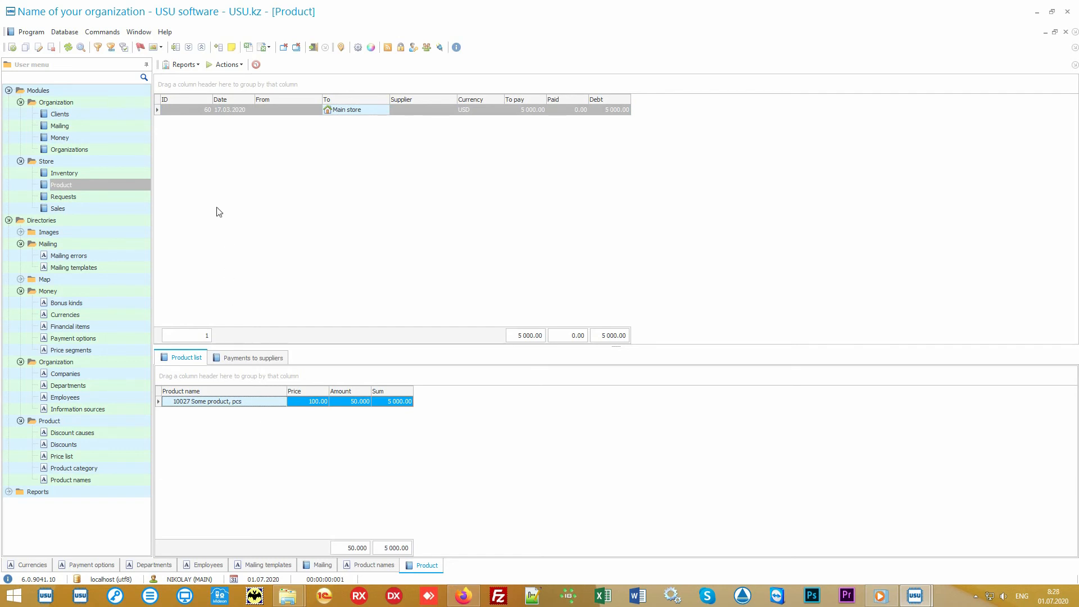
{"action": "left_click", "coordinate": [194, 66]}
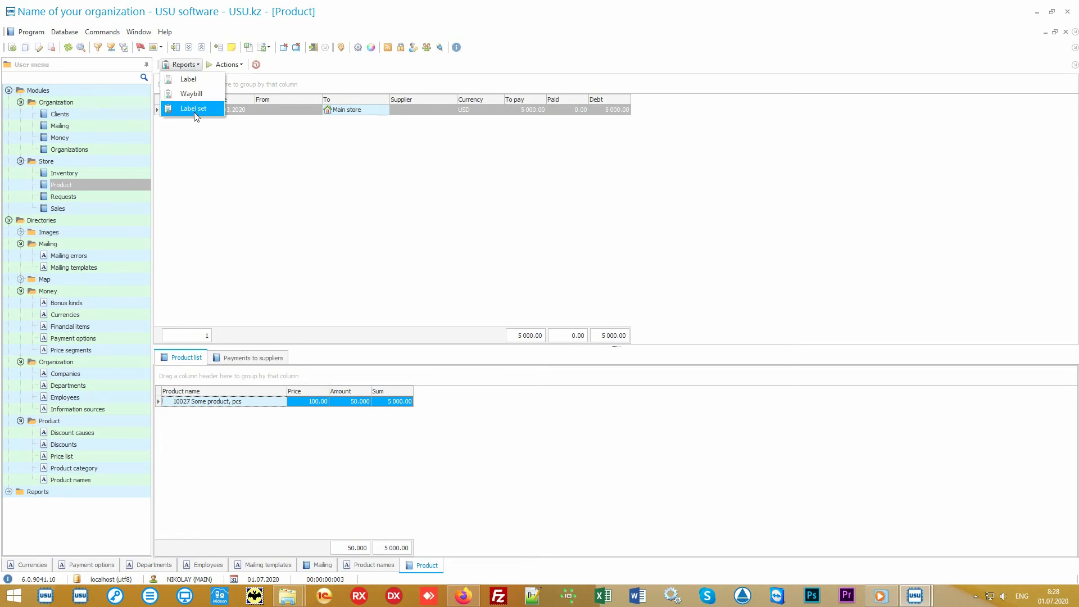
Preview the Label set report for the received product, close it, and return to Product names.
{"action": "left_click", "coordinate": [212, 111]}
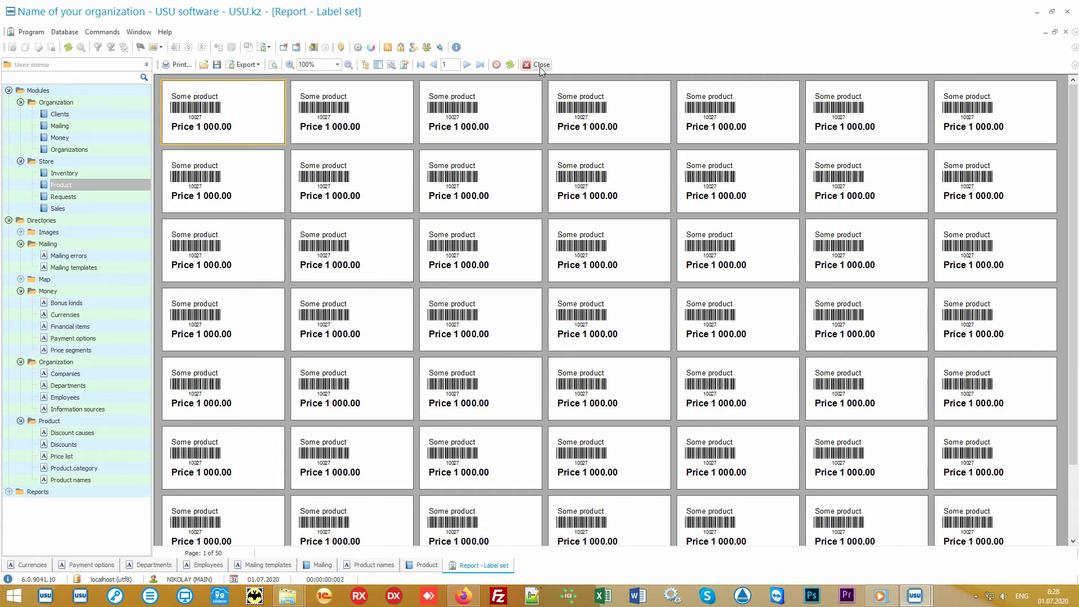
{"action": "left_click", "coordinate": [540, 65]}
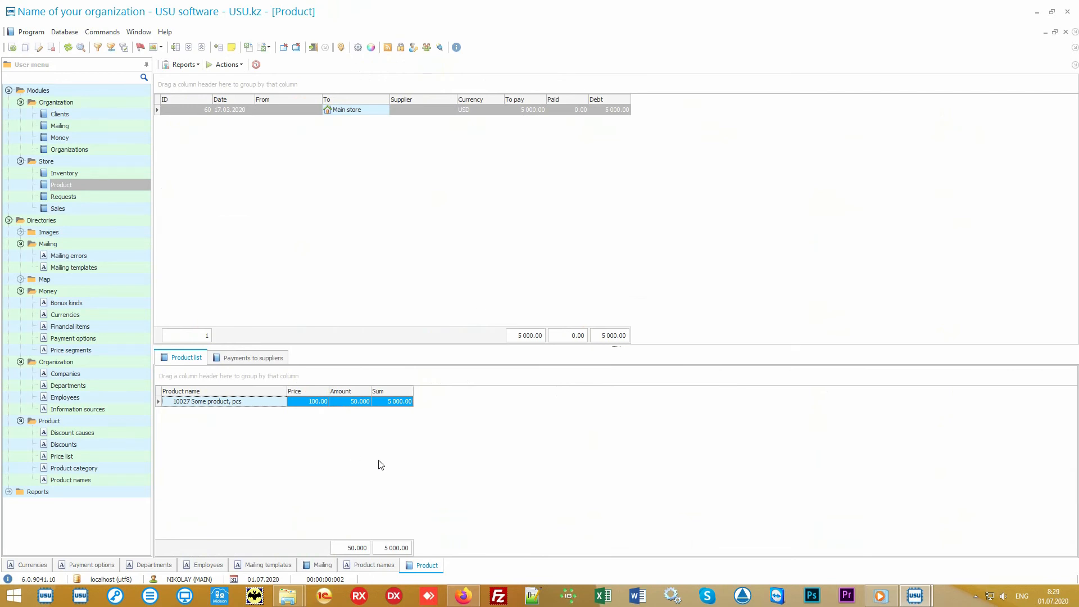
{"action": "left_click", "coordinate": [111, 485]}
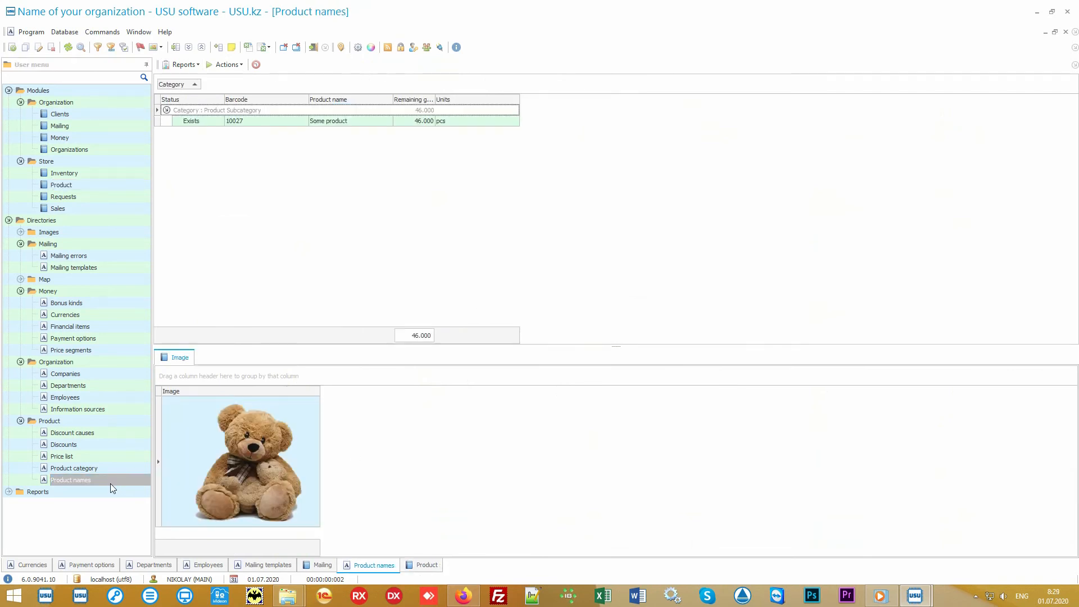
Preview the Records report for Some product, then close it.
{"action": "left_click", "coordinate": [348, 122]}
{"action": "left_click", "coordinate": [184, 65]}
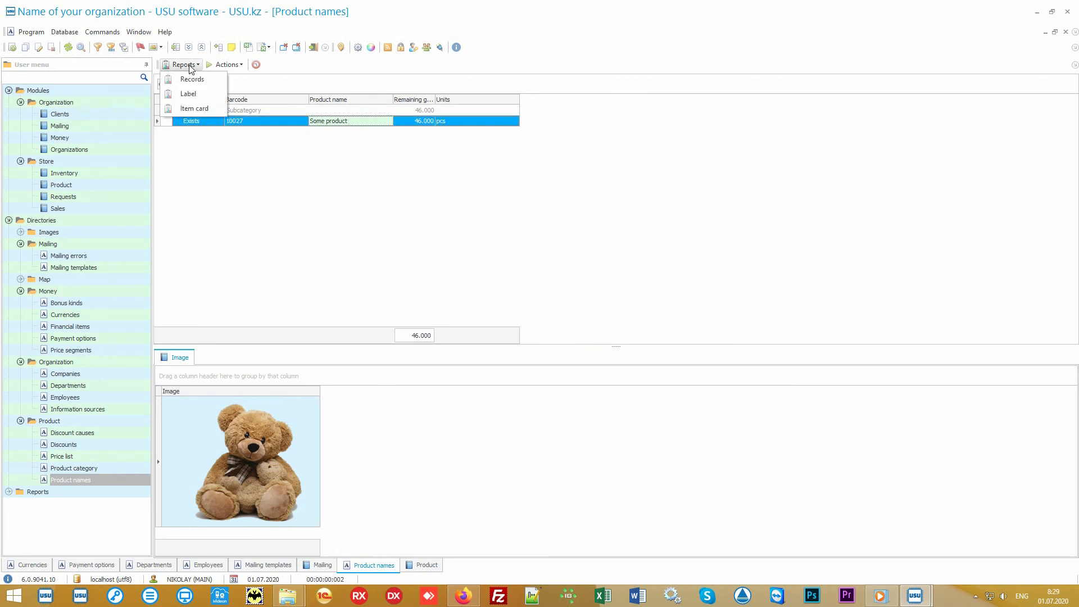
{"action": "left_click", "coordinate": [211, 80]}
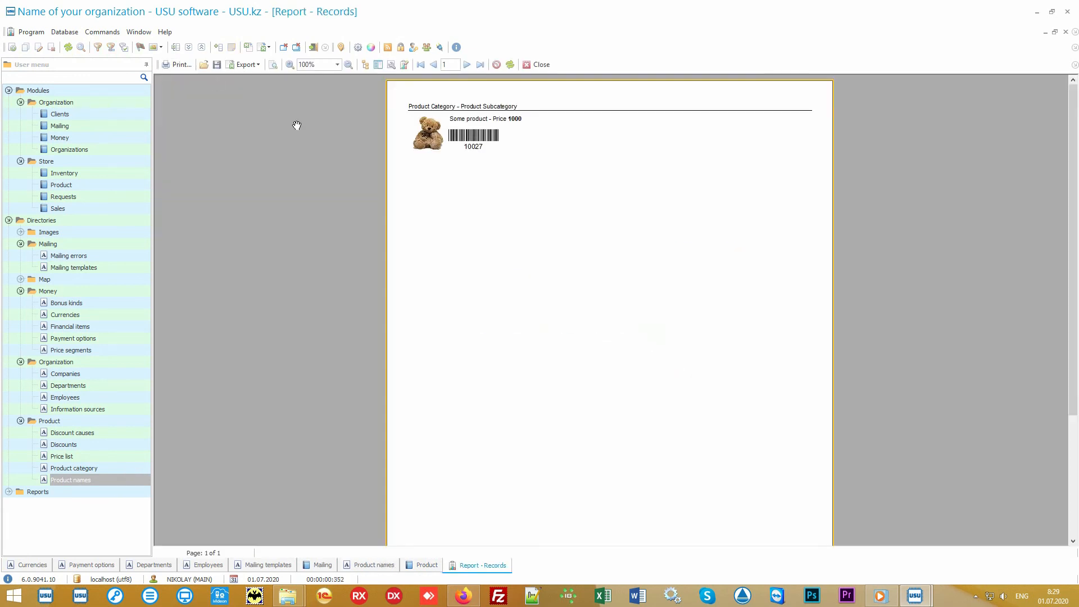
{"action": "scroll", "coordinate": [520, 220], "scroll_direction": "up", "scroll_amount": 3}
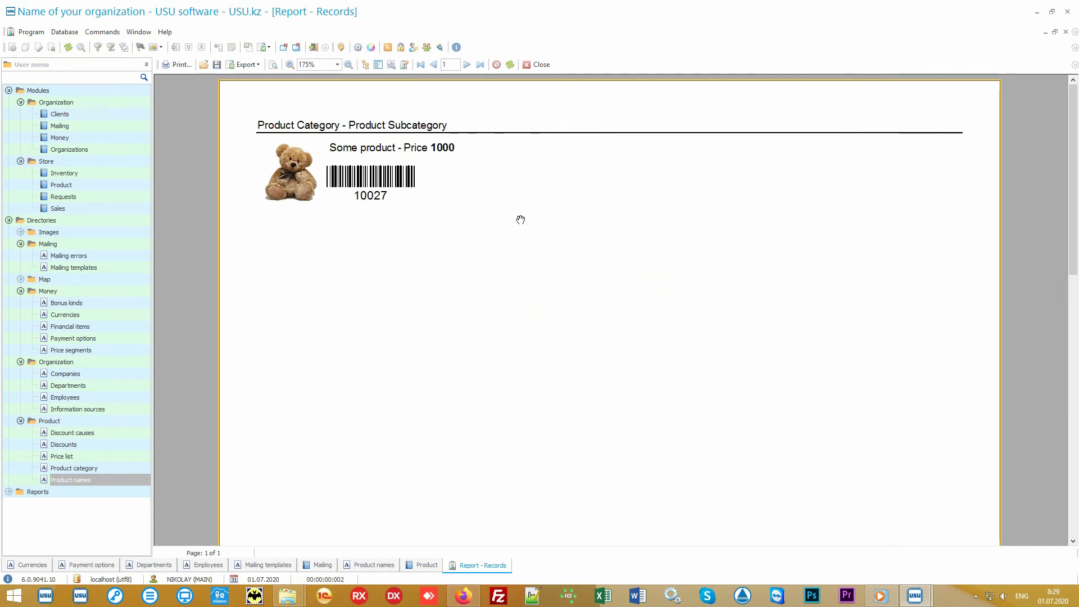
{"action": "left_click", "coordinate": [537, 65]}
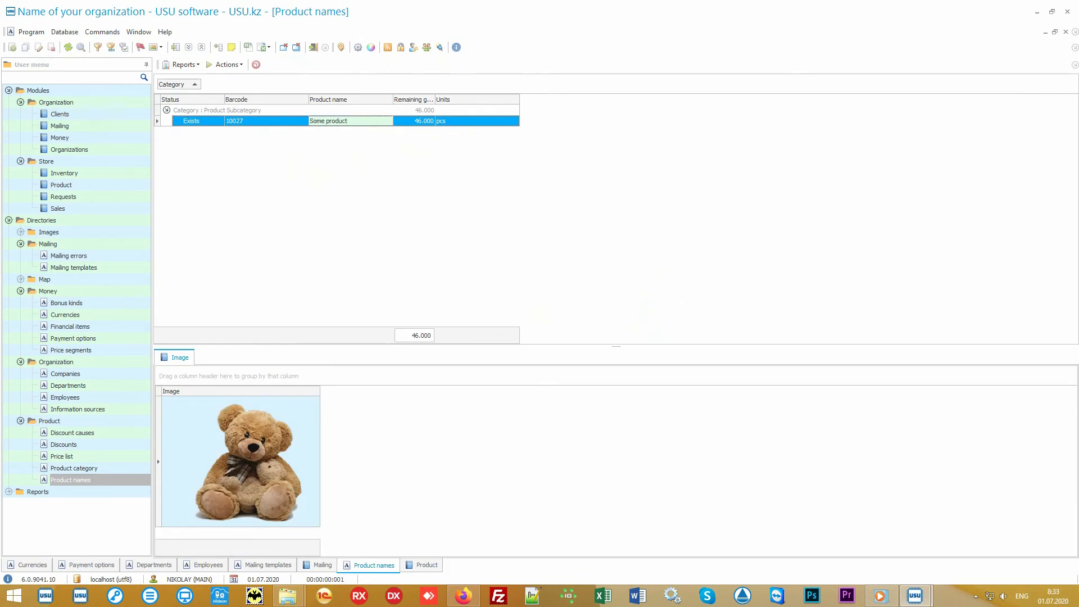
Inspect transfers 60 and 61 (Main store to Branch 1), then go to the Sales module.
{"action": "left_click", "coordinate": [126, 187]}
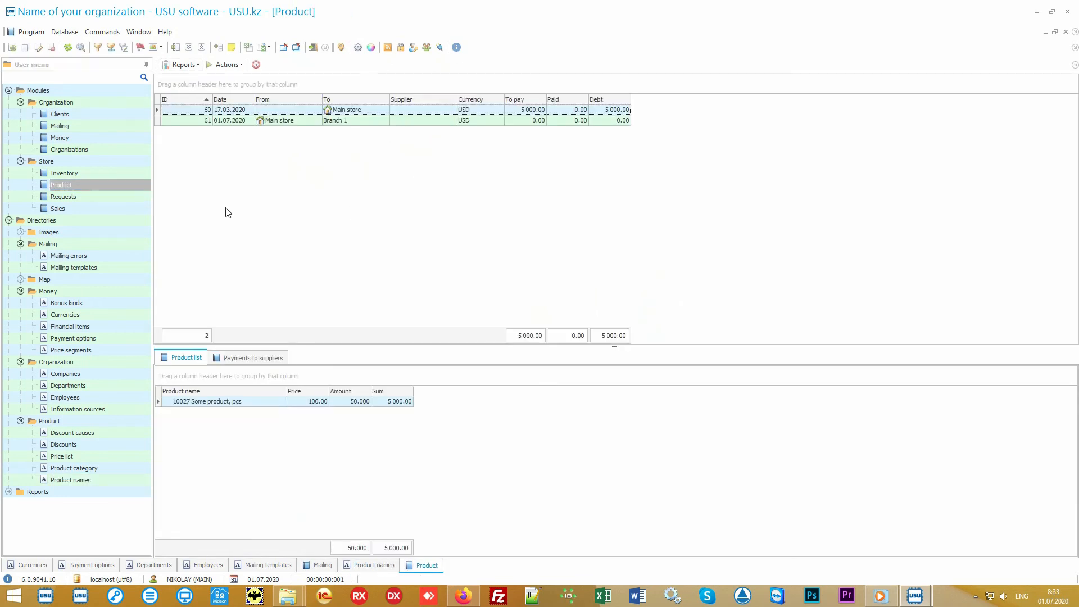
{"action": "left_click", "coordinate": [371, 112]}
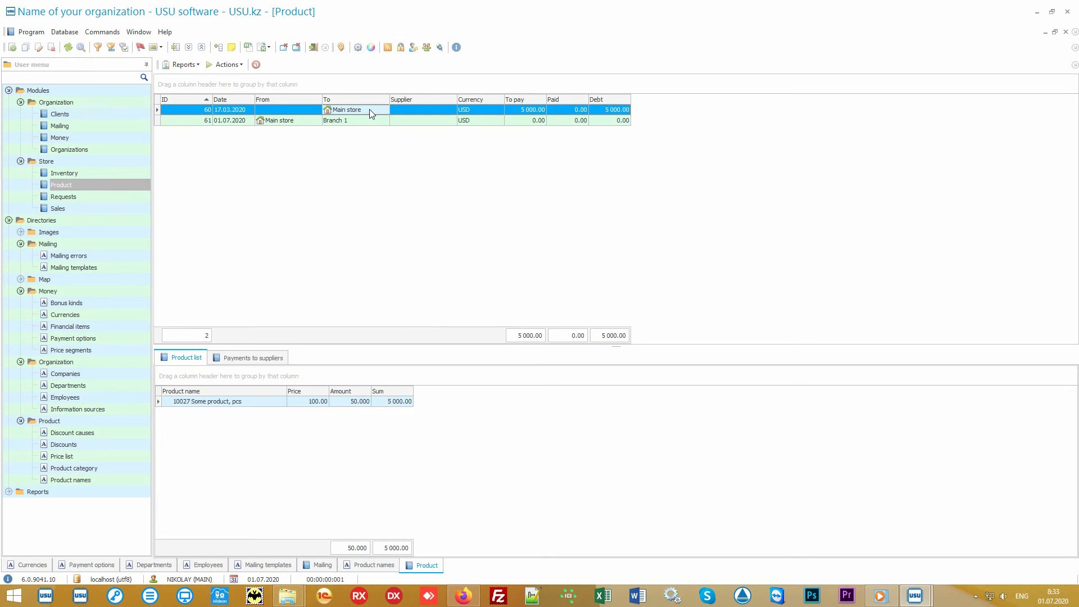
{"action": "left_click", "coordinate": [300, 123]}
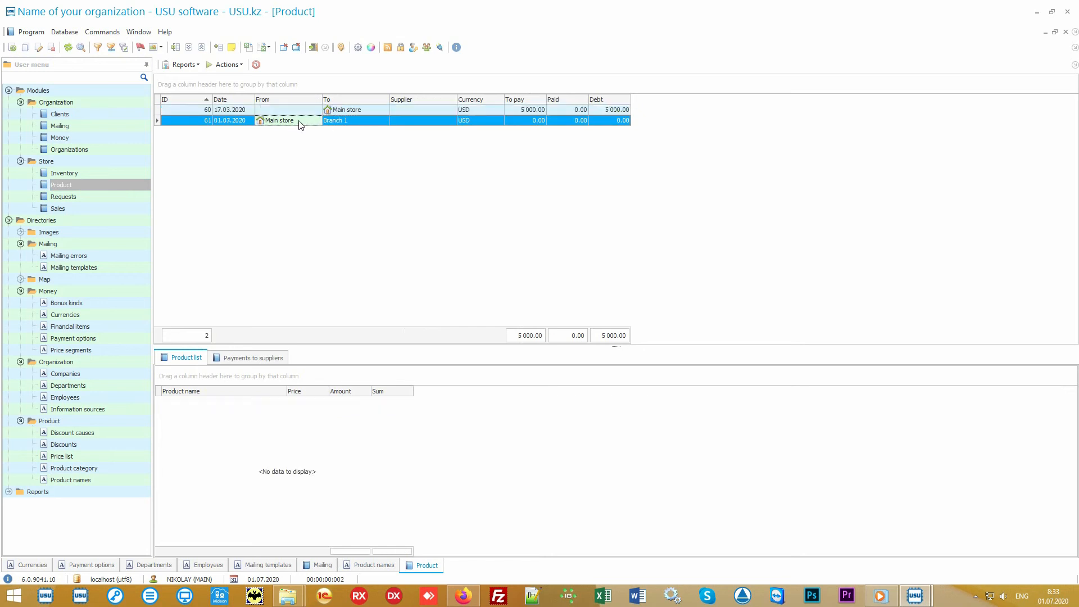
{"action": "left_click", "coordinate": [356, 122]}
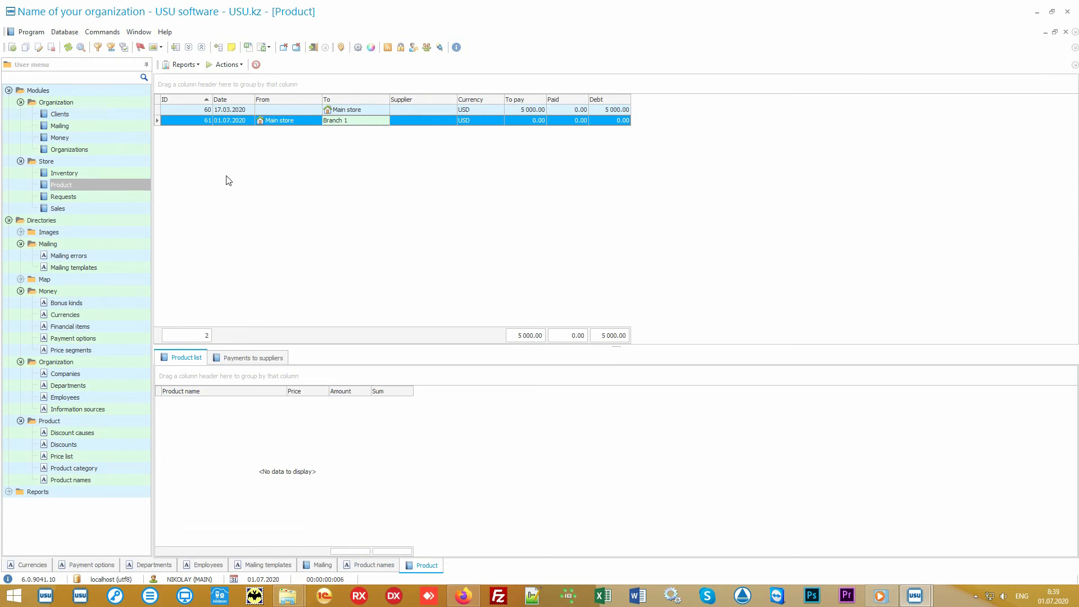
{"action": "left_click", "coordinate": [106, 208]}
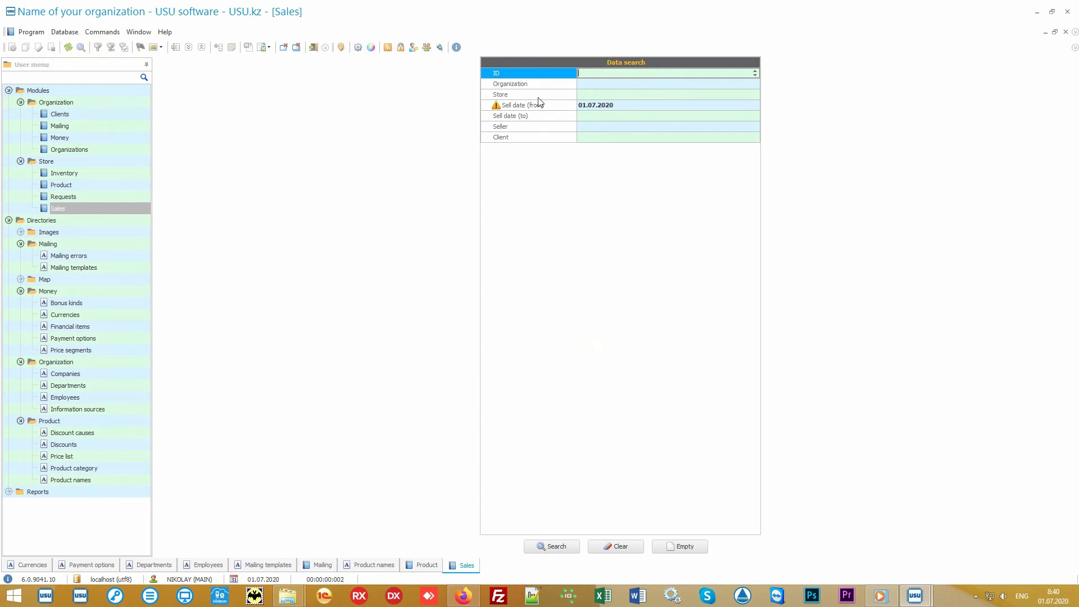
Search sales with Sell date (from) 01.07.2020, which returns no results.
{"action": "mouse_move", "coordinate": [550, 85]}
{"action": "left_mouse_down"}
{"action": "mouse_move", "coordinate": [542, 145]}
{"action": "mouse_move", "coordinate": [542, 75]}
{"action": "left_mouse_up"}
{"action": "left_click", "coordinate": [556, 548]}
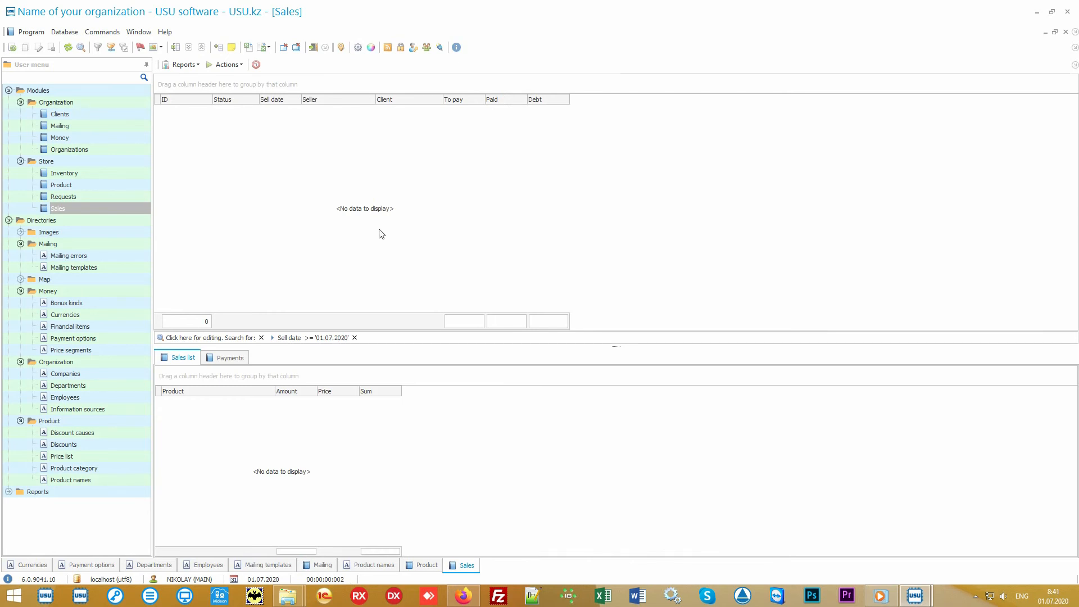
Start a new sale and load the client by their card number for a 10% discount.
{"action": "left_click", "coordinate": [227, 64]}
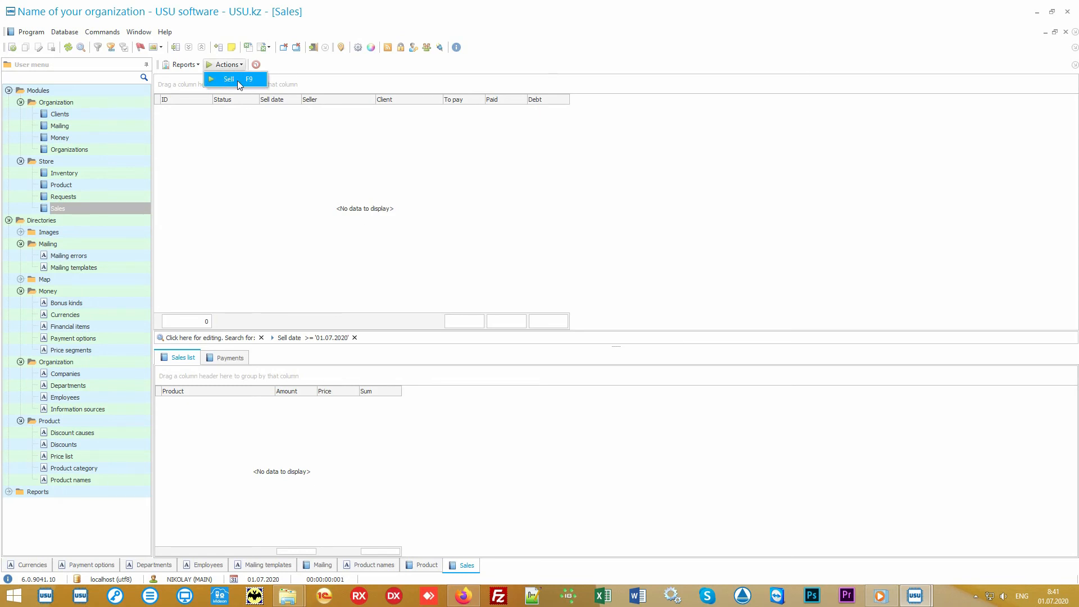
{"action": "left_click", "coordinate": [238, 79]}
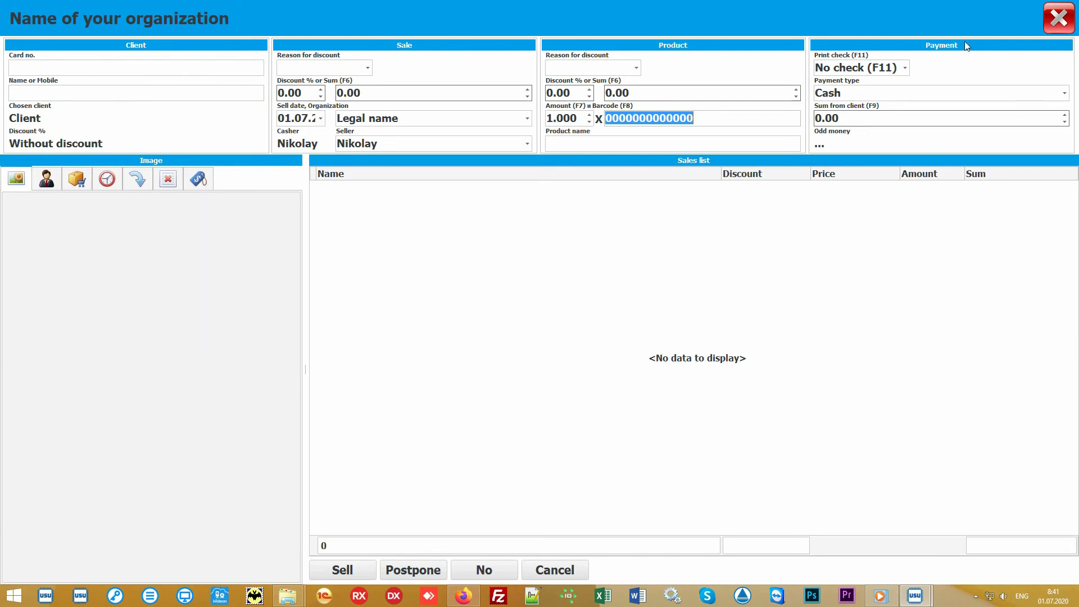
{"action": "left_click", "coordinate": [493, 283]}
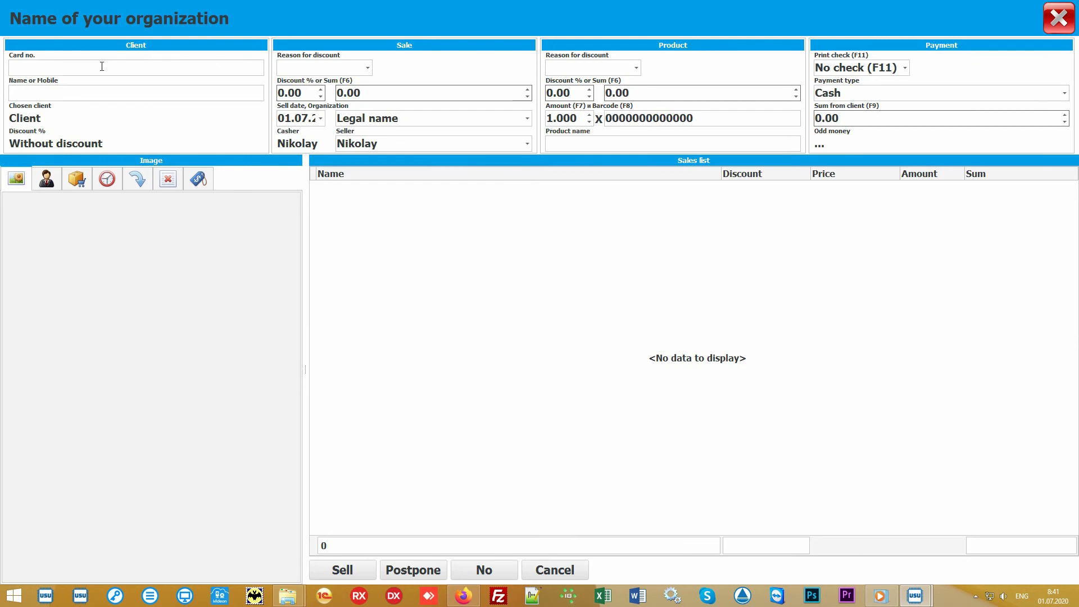
{"action": "left_click", "coordinate": [84, 66]}
{"action": "type", "text": "111"}
{"action": "key", "text": "Return"}
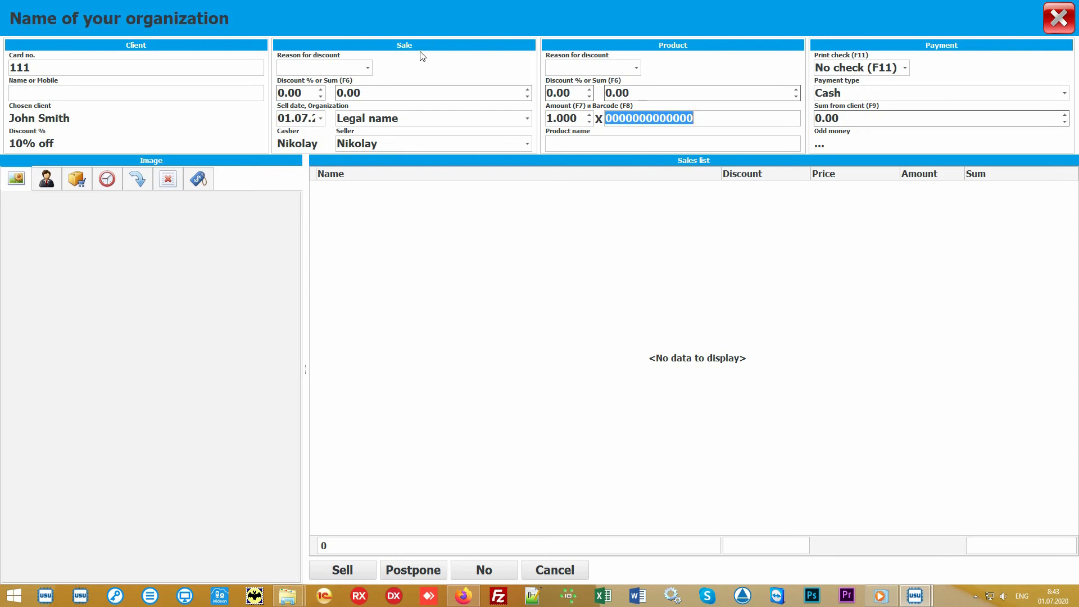
Keep Legal name as the organization and leave the current seller unchanged.
{"action": "left_click", "coordinate": [527, 121]}
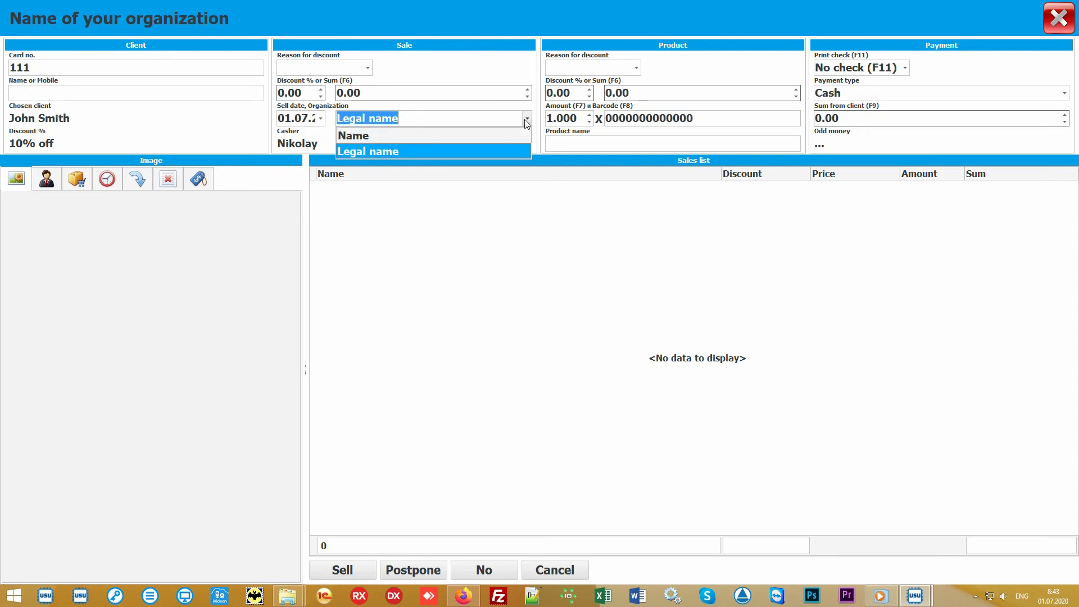
{"action": "left_click", "coordinate": [527, 121]}
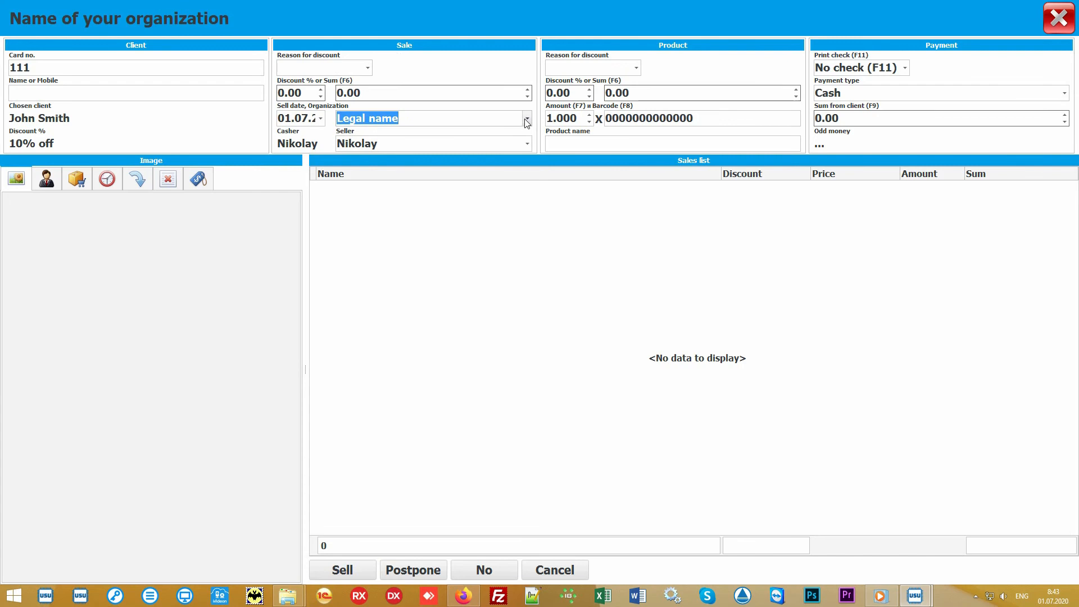
{"action": "left_click", "coordinate": [527, 145]}
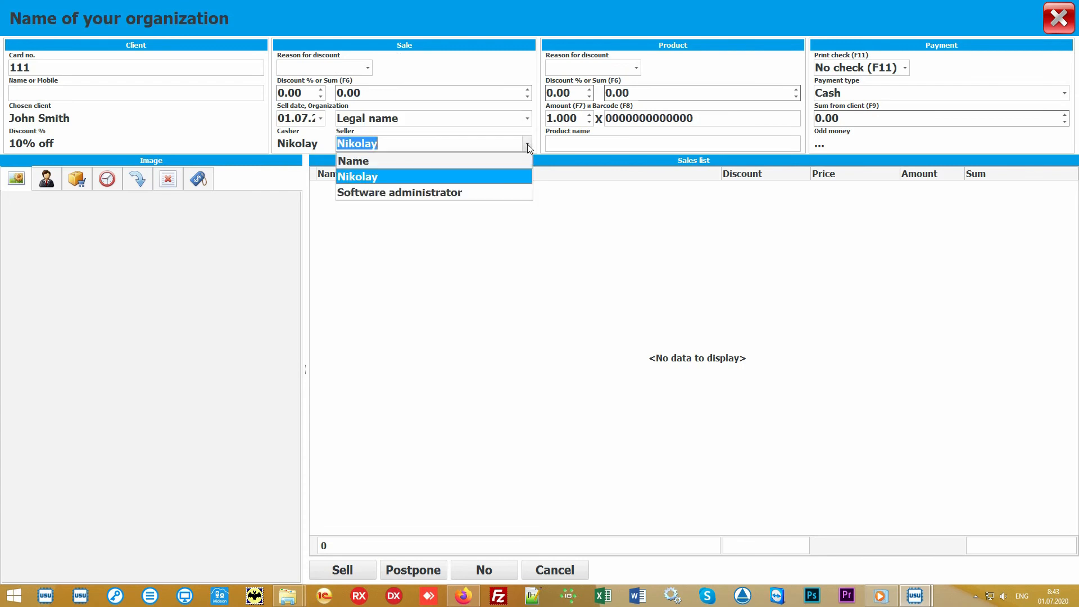
{"action": "left_click", "coordinate": [498, 175]}
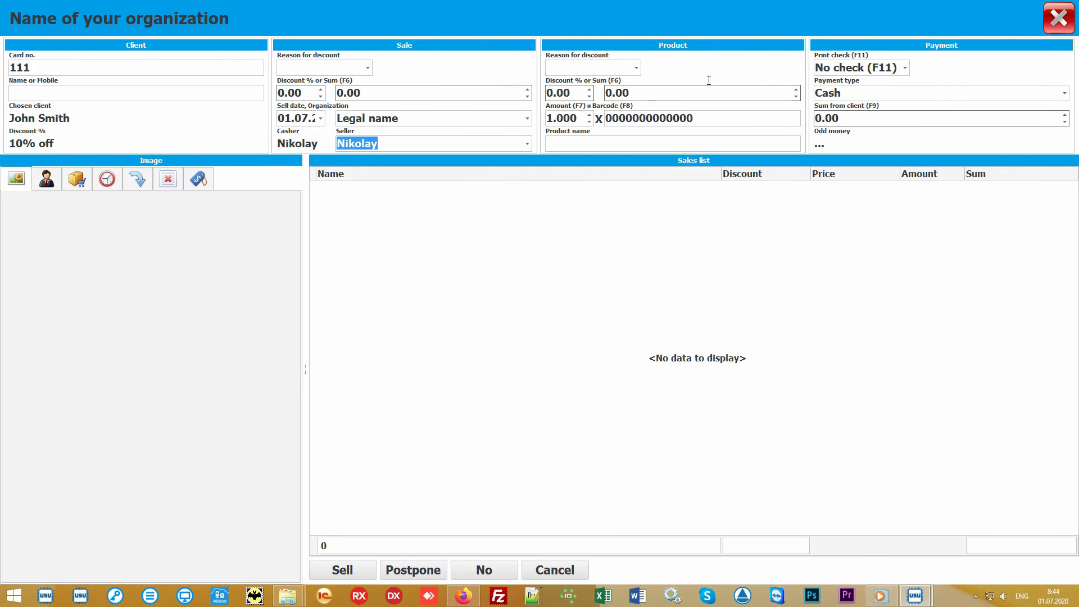
Add barcode 10027 (Some product) to the sale and show the product picker list.
{"action": "left_click", "coordinate": [724, 117]}
{"action": "type", "text": "100"}
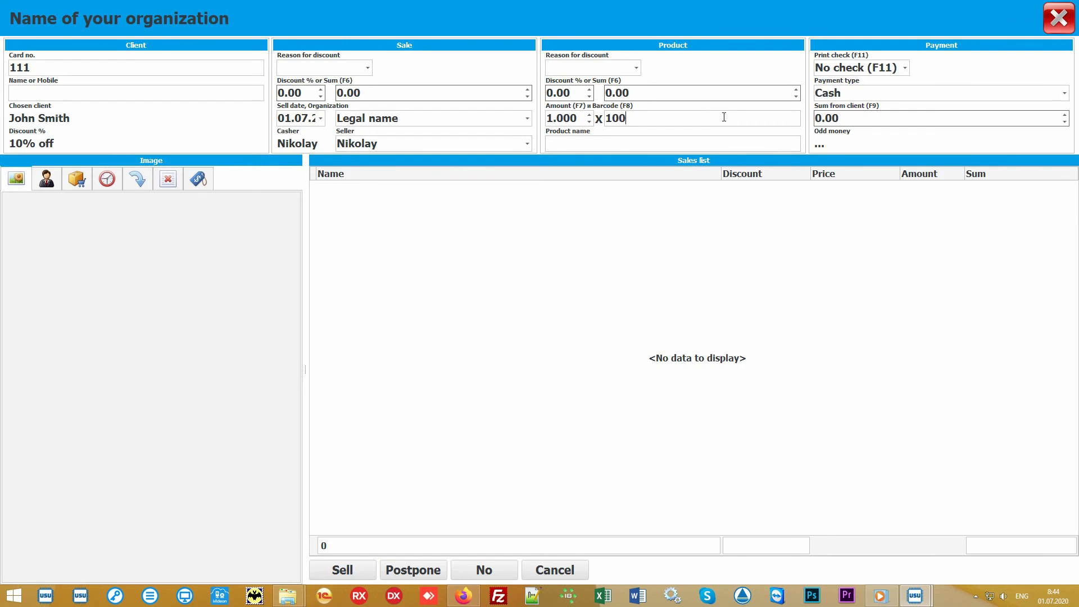
{"action": "type", "text": "27"}
{"action": "key", "text": "Return"}
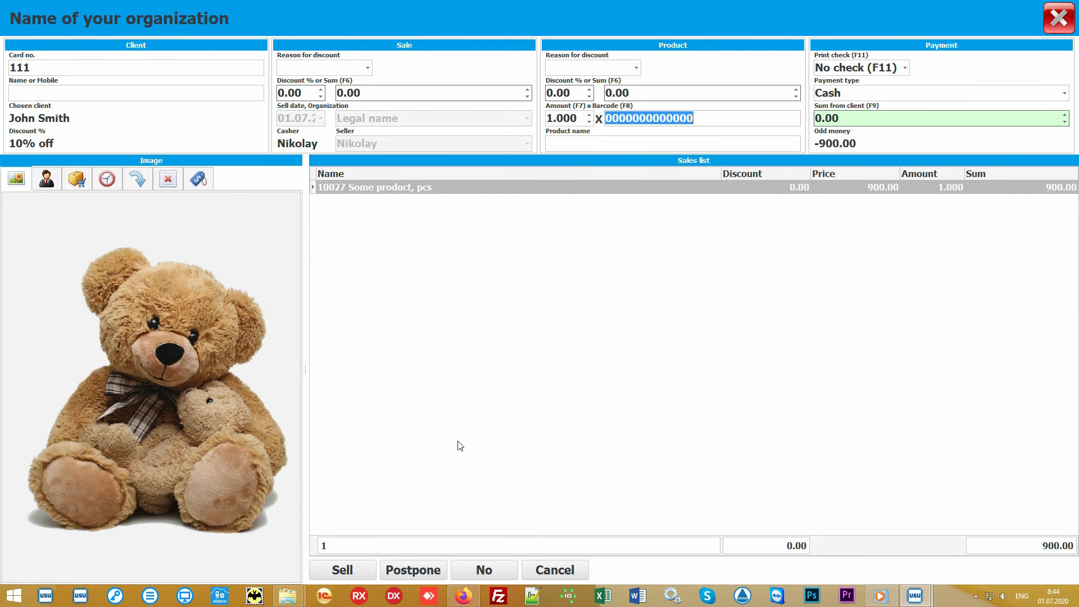
{"action": "left_click", "coordinate": [525, 365]}
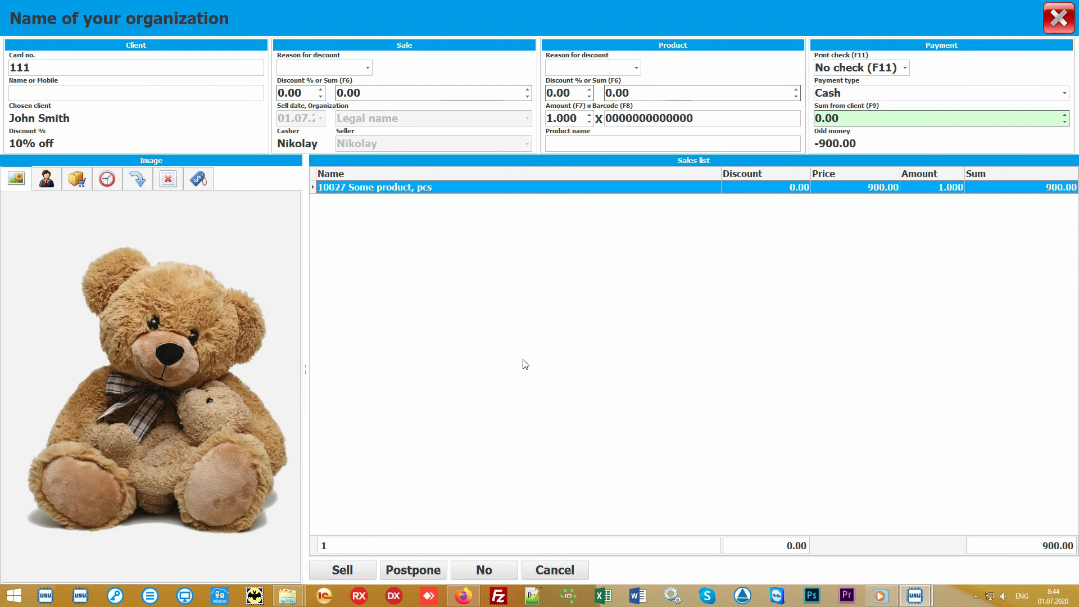
{"action": "left_click", "coordinate": [599, 141]}
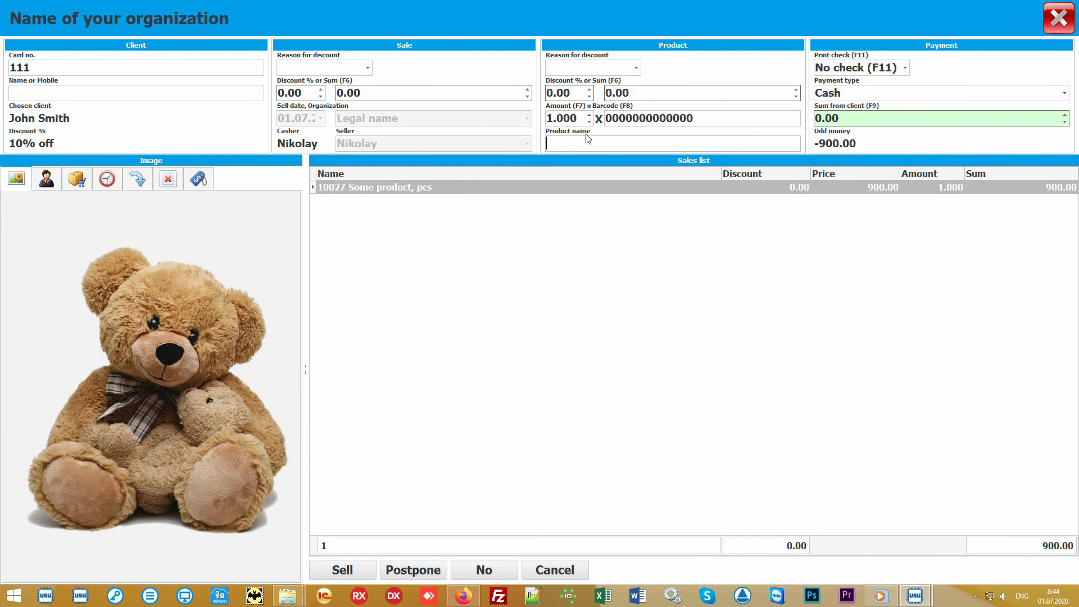
{"action": "left_click", "coordinate": [77, 180]}
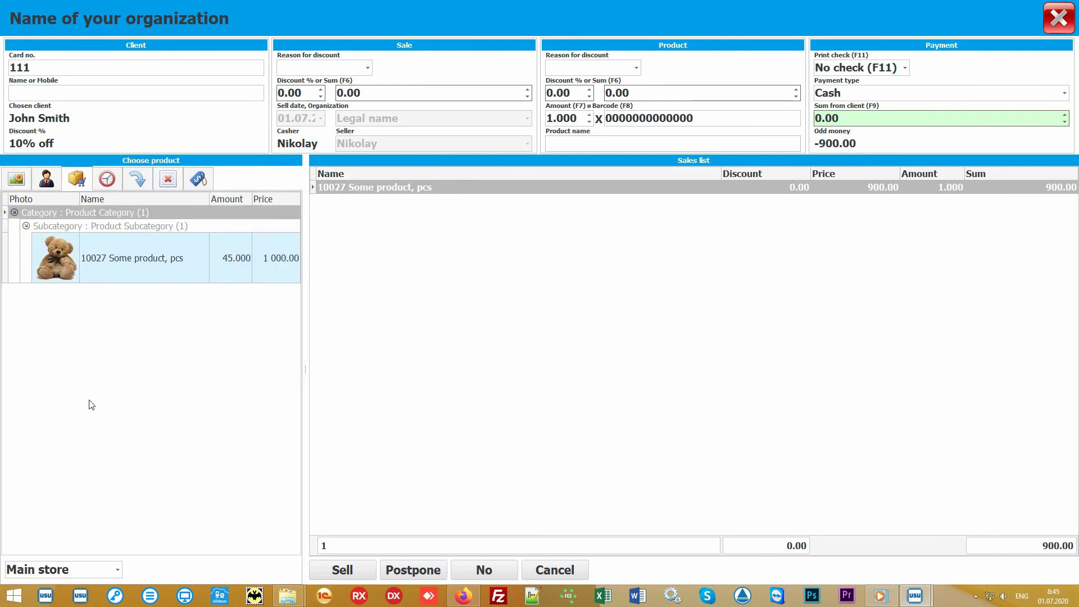
Enter 1000 received in Cash with No check printed, leaving 100.00 change.
{"action": "left_click", "coordinate": [175, 371]}
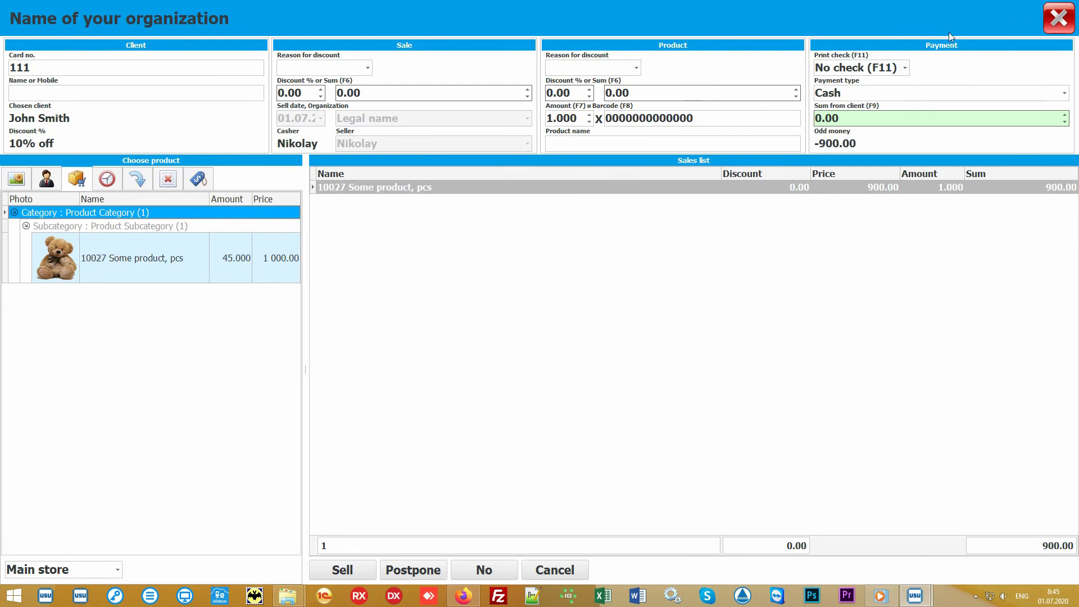
{"action": "left_click", "coordinate": [886, 119]}
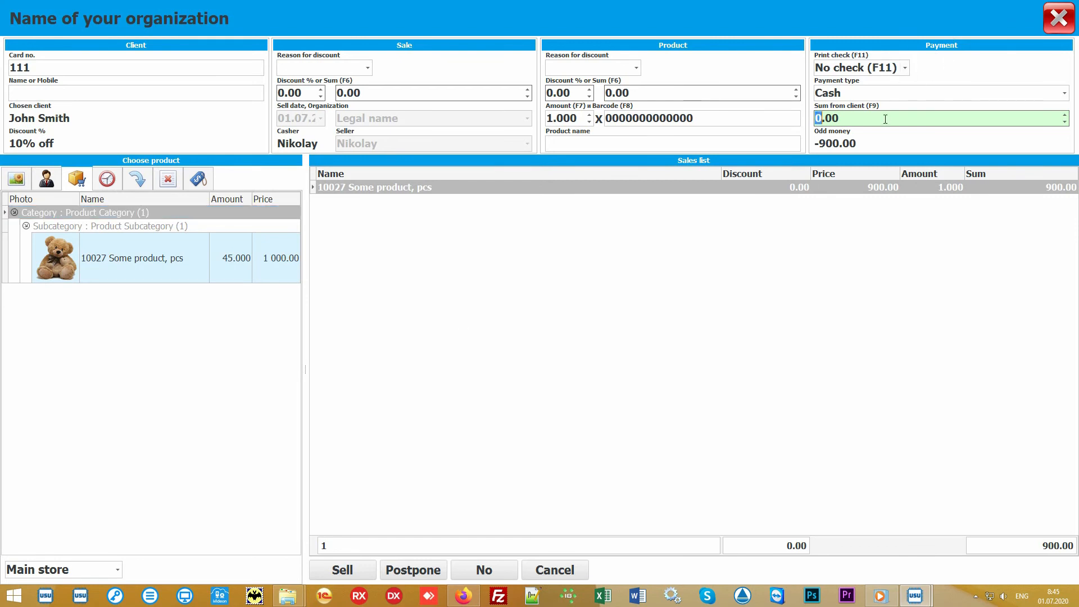
{"action": "type", "text": "1000"}
{"action": "left_click", "coordinate": [1065, 95]}
{"action": "left_click", "coordinate": [1066, 95]}
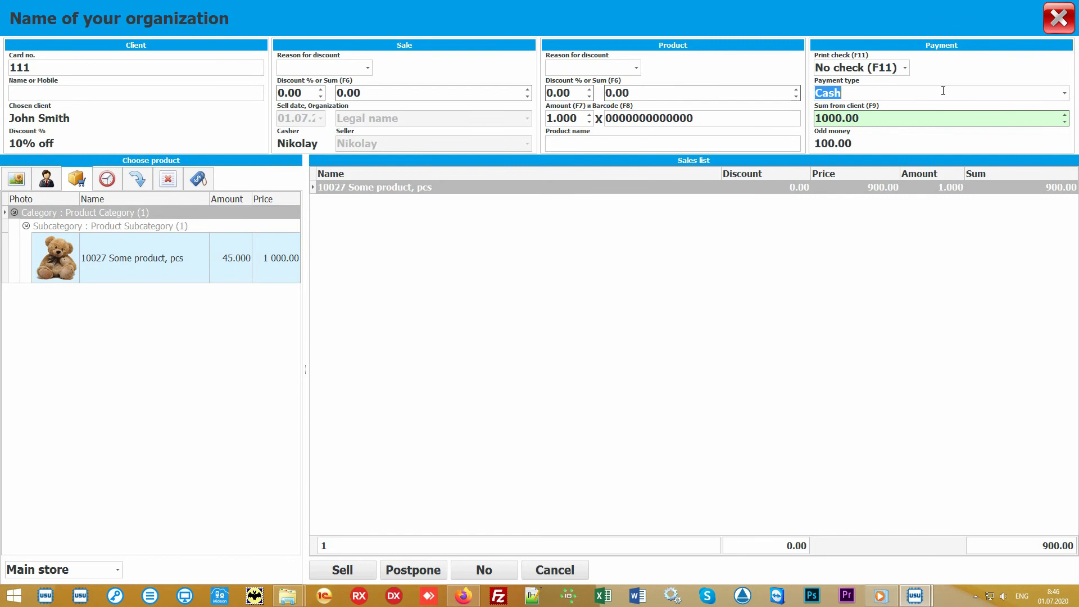
{"action": "left_click", "coordinate": [907, 67]}
{"action": "left_click", "coordinate": [907, 68]}
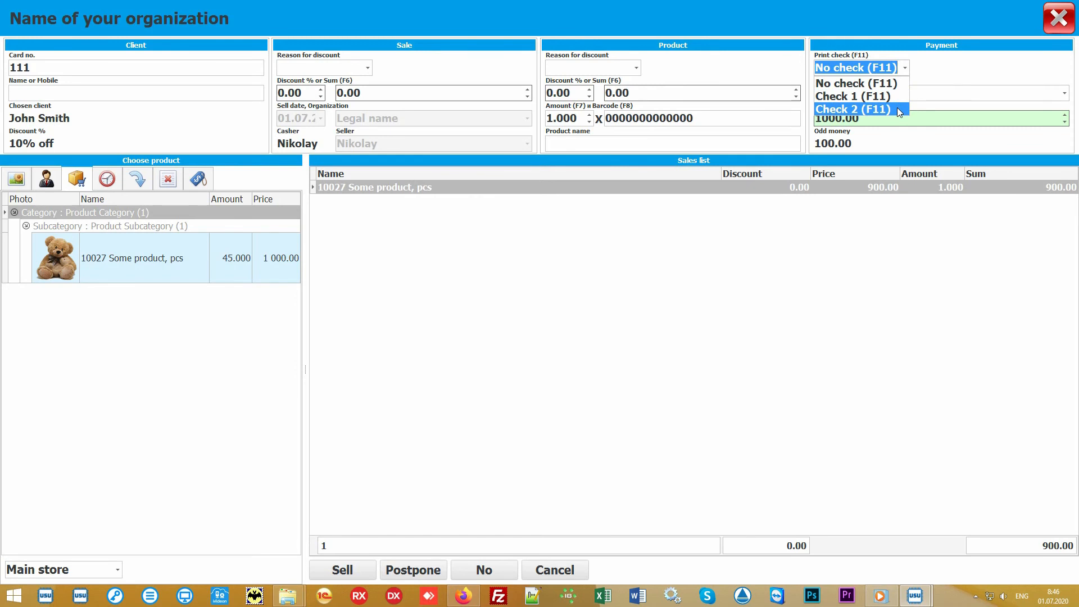
{"action": "left_click", "coordinate": [907, 69]}
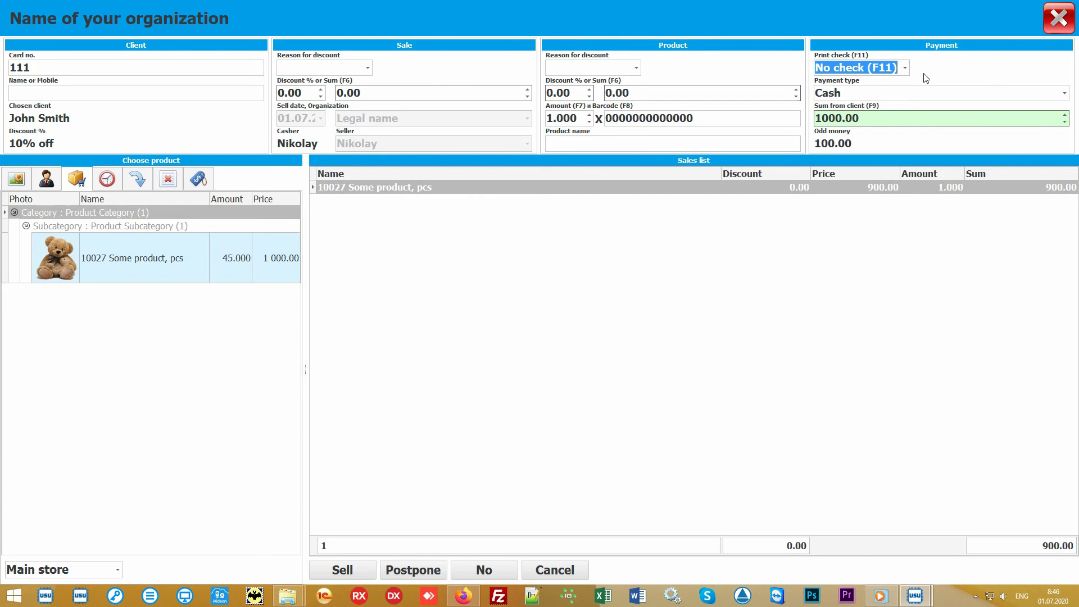
{"action": "left_click", "coordinate": [541, 324]}
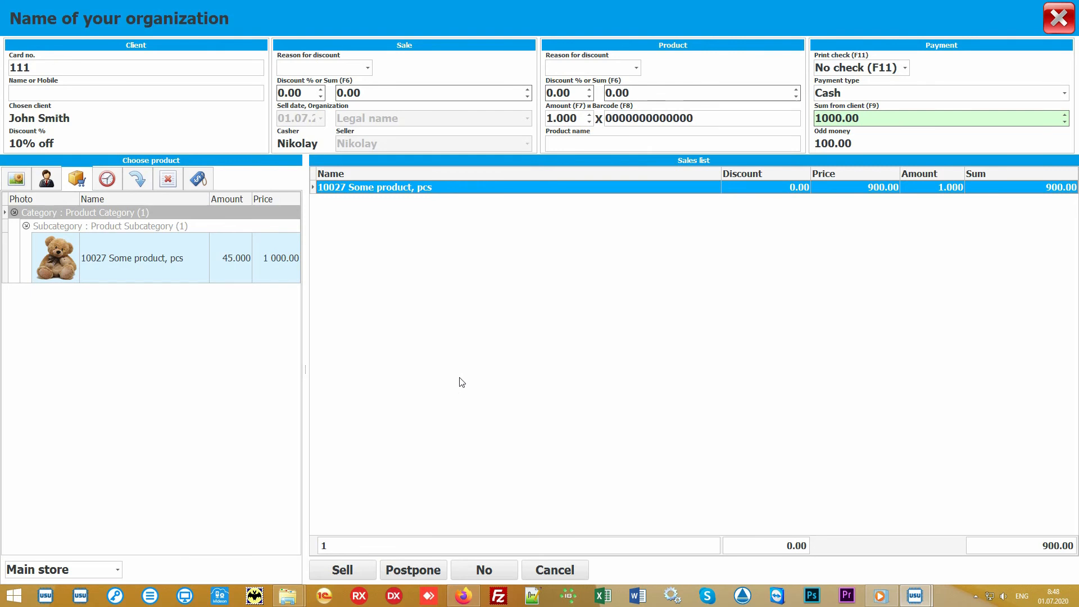
Complete the sale, then preview and close the Check receipt for sale 130472.
{"action": "left_click", "coordinate": [347, 571]}
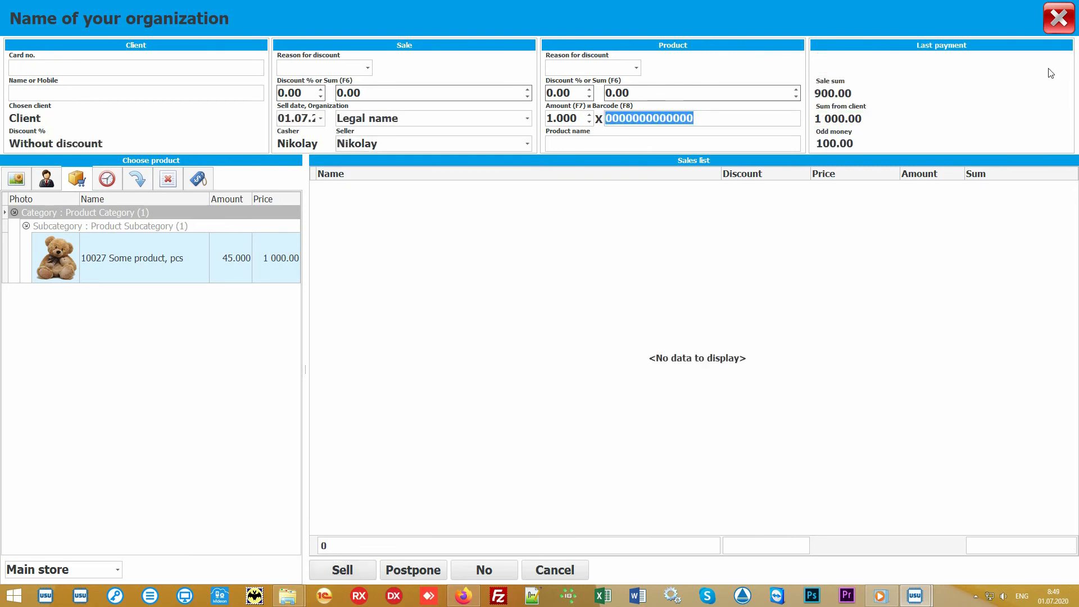
{"action": "left_click", "coordinate": [1059, 18]}
{"action": "left_click", "coordinate": [393, 111]}
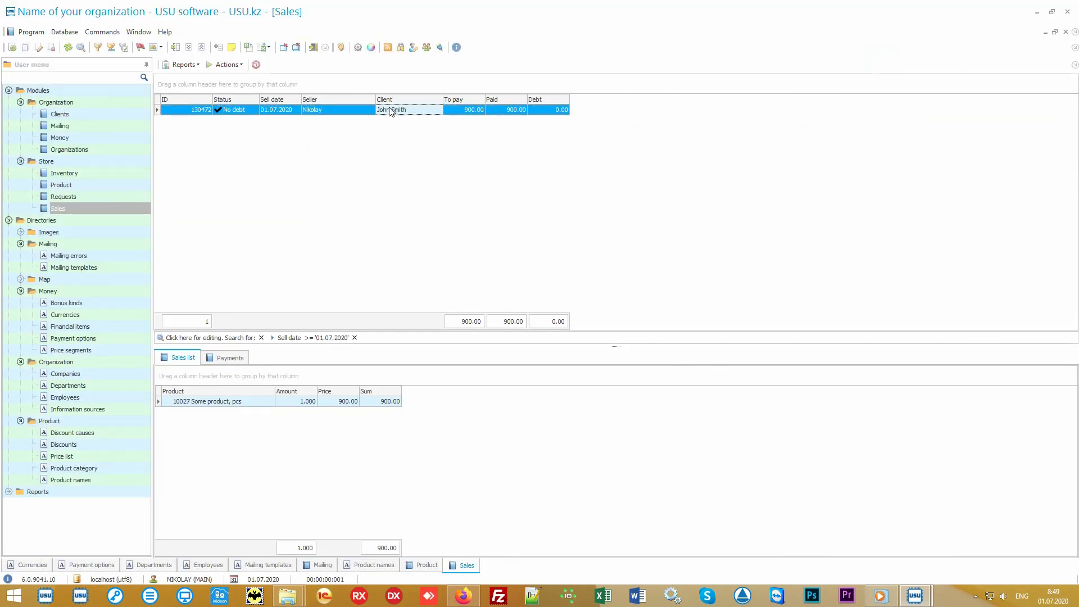
{"action": "left_click", "coordinate": [186, 66]}
{"action": "left_click", "coordinate": [207, 77]}
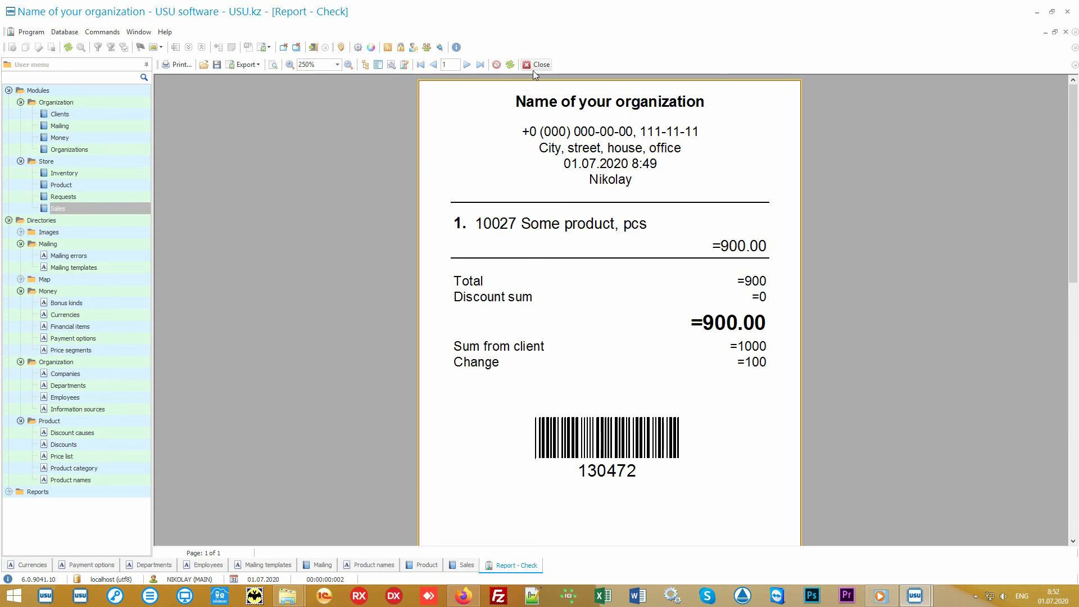
{"action": "left_click", "coordinate": [539, 65]}
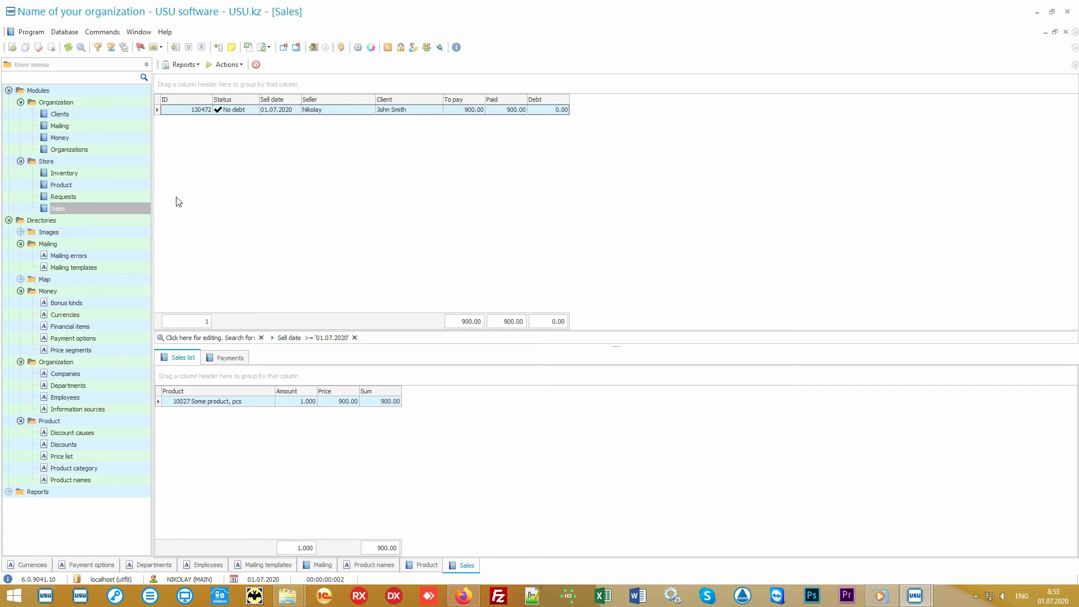
Check the Main store inventory's planned, actual and difference amounts, then open the Clients list.
{"action": "left_click", "coordinate": [120, 175]}
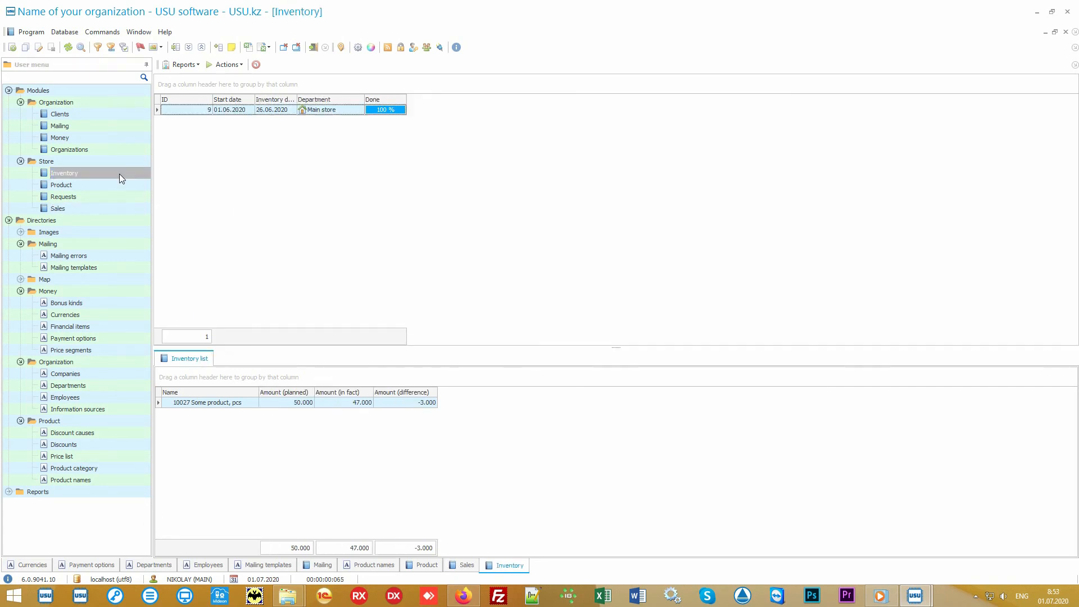
{"action": "left_click", "coordinate": [357, 112]}
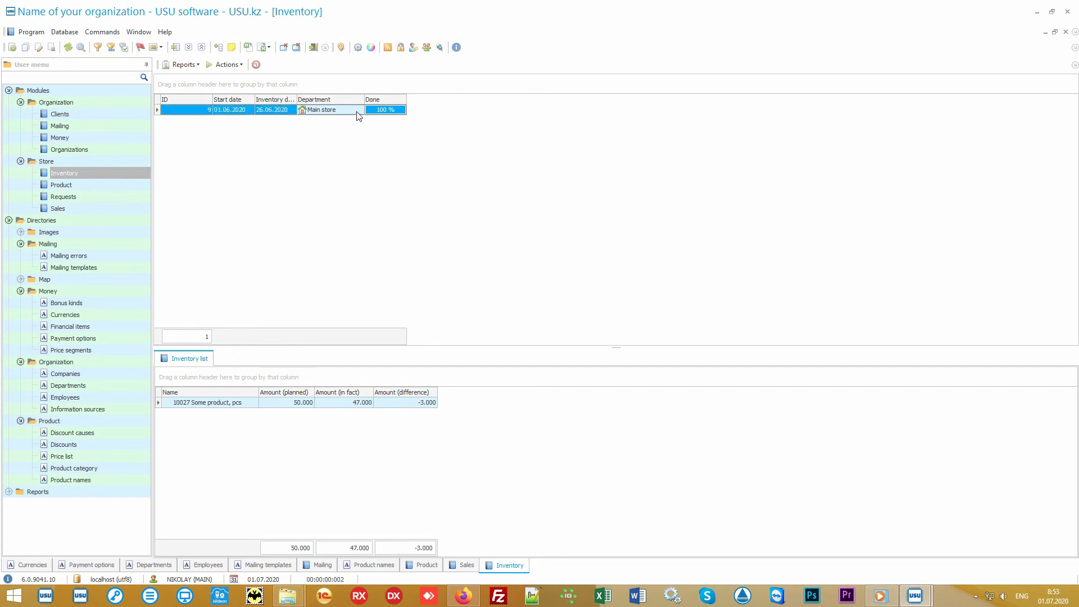
{"action": "left_click", "coordinate": [244, 407]}
{"action": "left_click", "coordinate": [273, 405]}
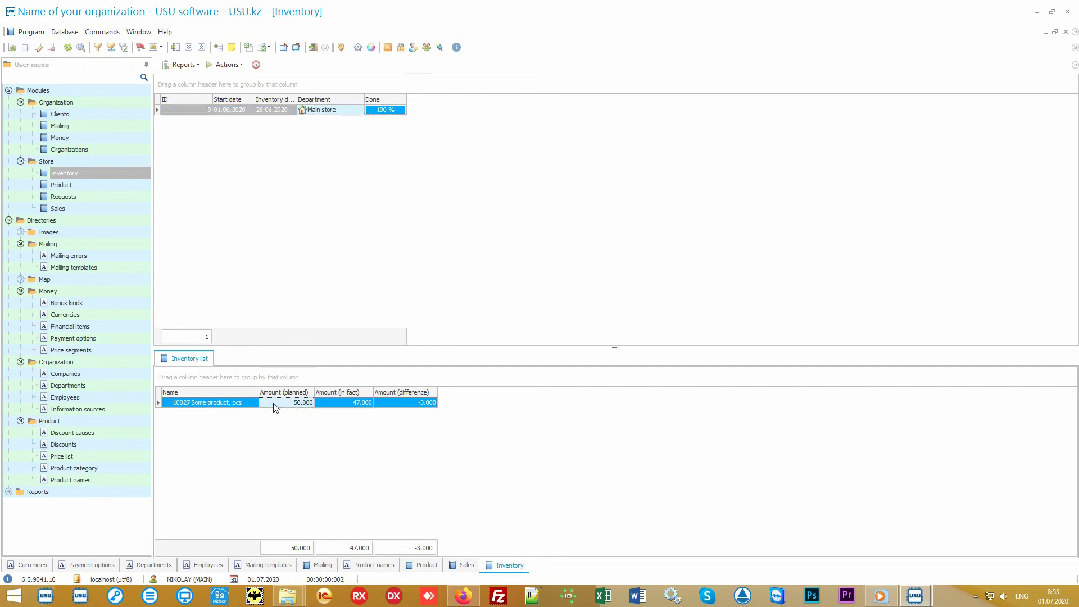
{"action": "left_click", "coordinate": [332, 406]}
{"action": "left_click", "coordinate": [397, 406]}
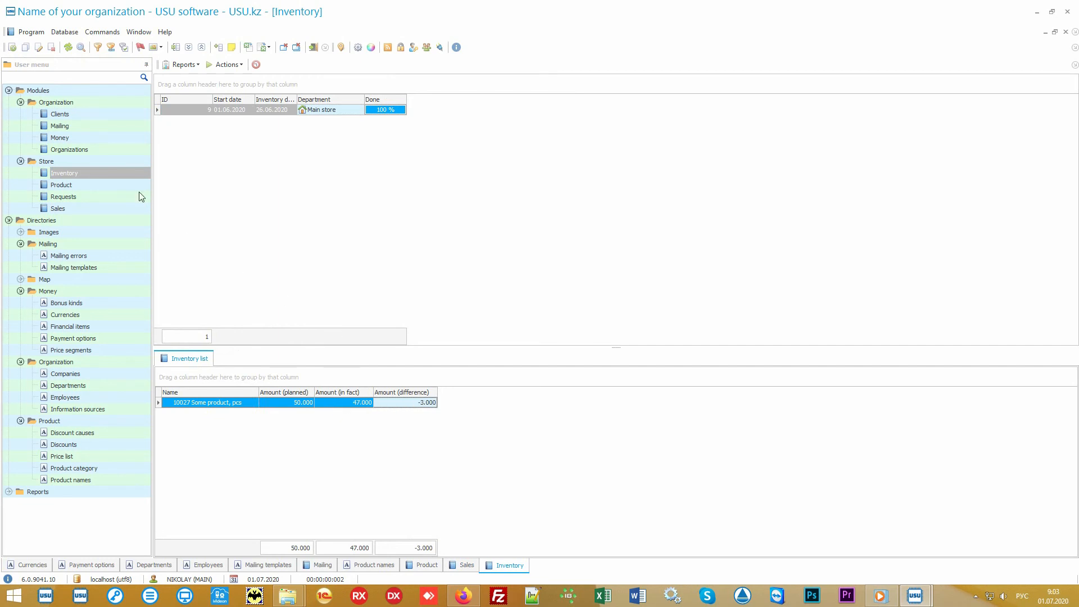
{"action": "left_click", "coordinate": [82, 115]}
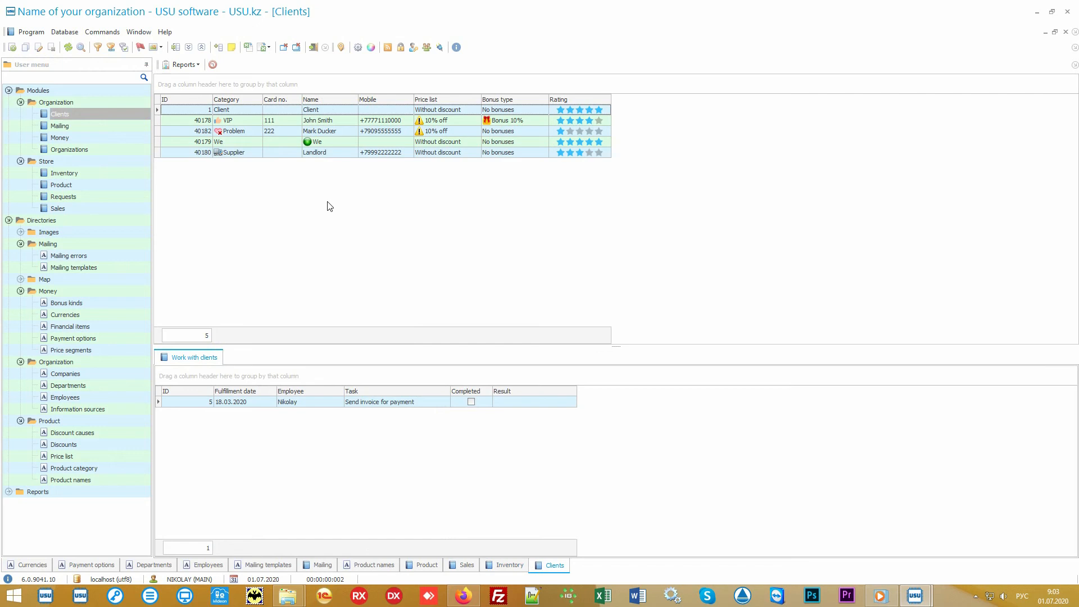
Switch the keyboard layout to English and return to the Clients table.
{"action": "key", "text": "alt+shift"}
{"action": "left_click", "coordinate": [107, 209]}
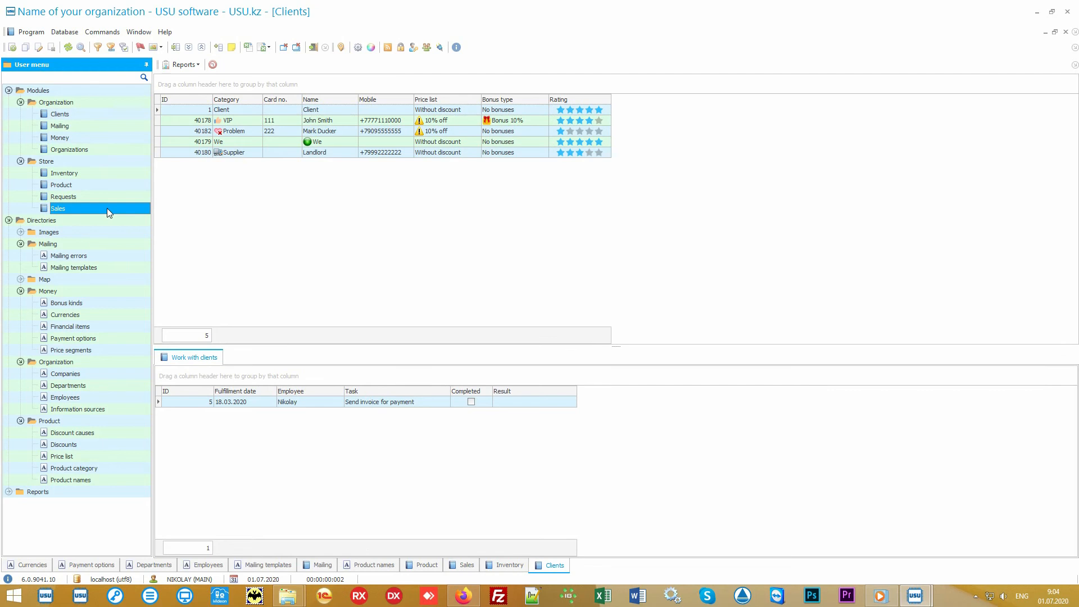
{"action": "left_click", "coordinate": [105, 116]}
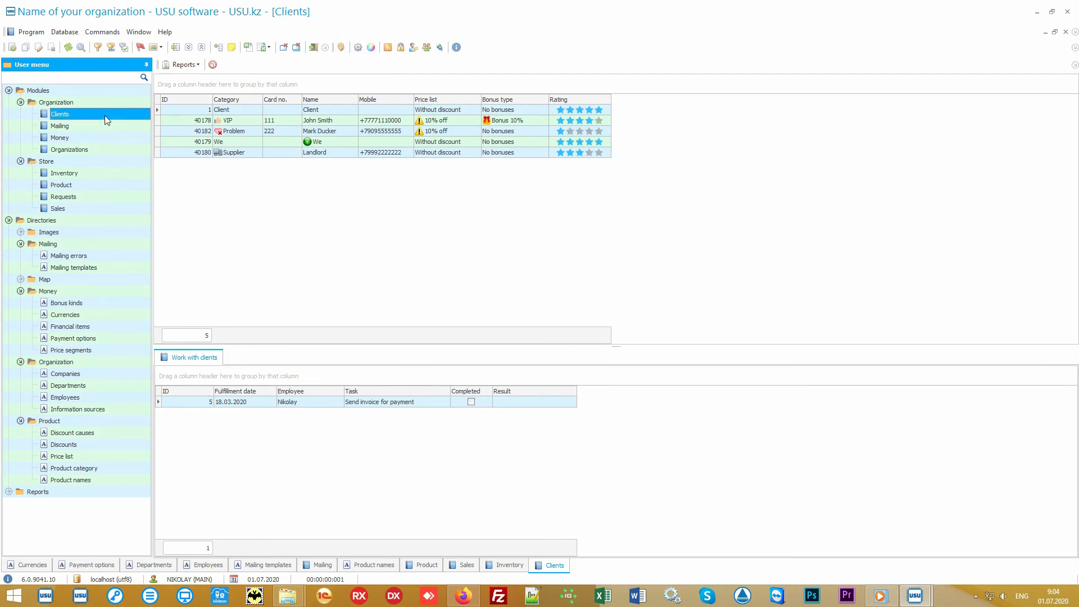
{"action": "left_click", "coordinate": [318, 234]}
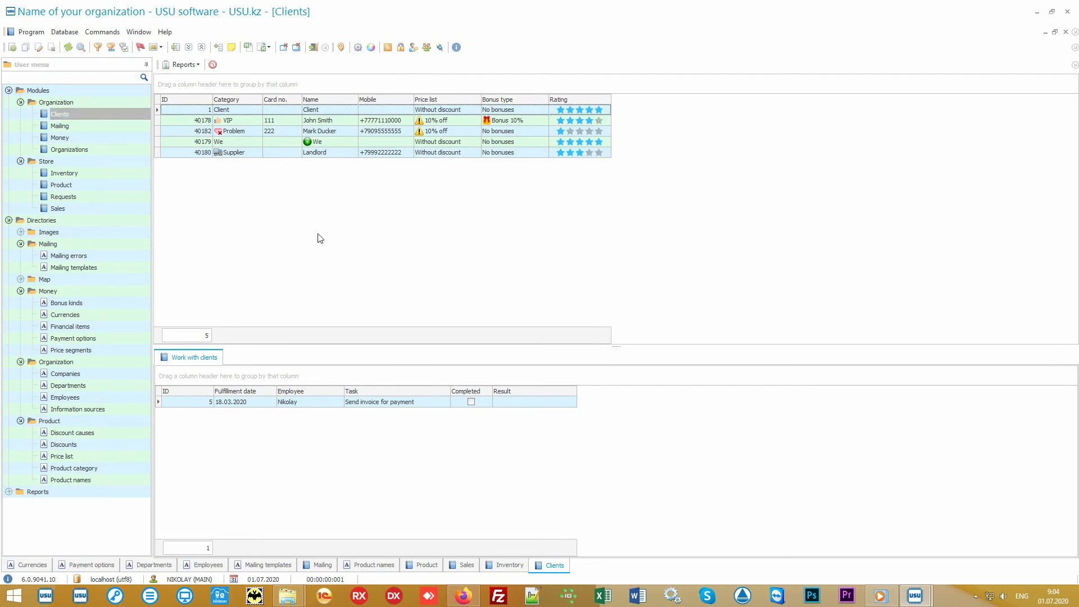
Review work tasks of the VIP, Problem, Supplier and record 1 clients, ending on VIP.
{"action": "left_click", "coordinate": [245, 119]}
{"action": "left_click", "coordinate": [248, 132]}
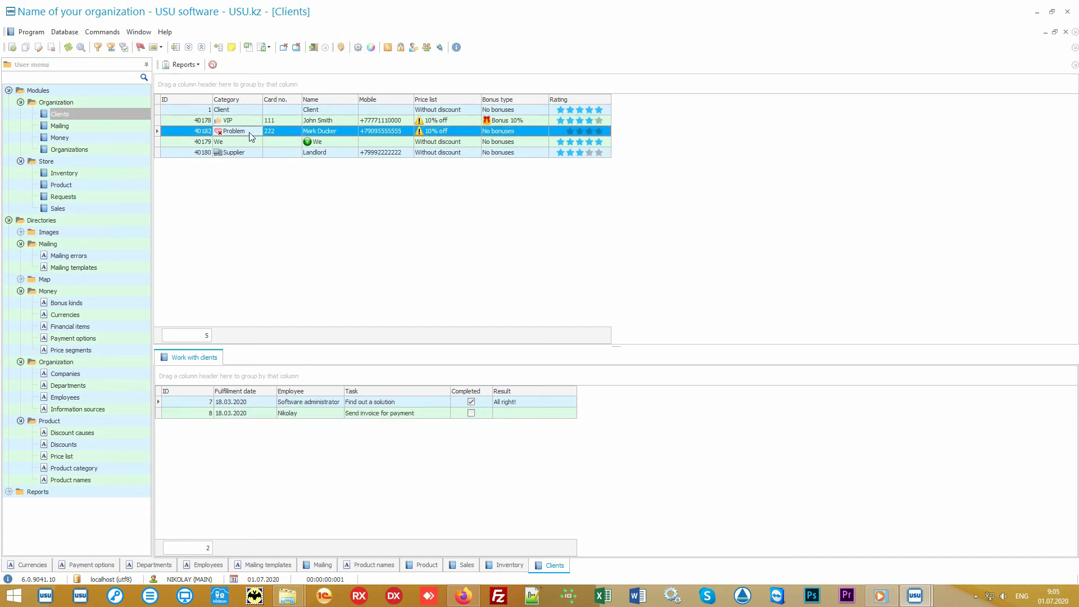
{"action": "left_click", "coordinate": [248, 153]}
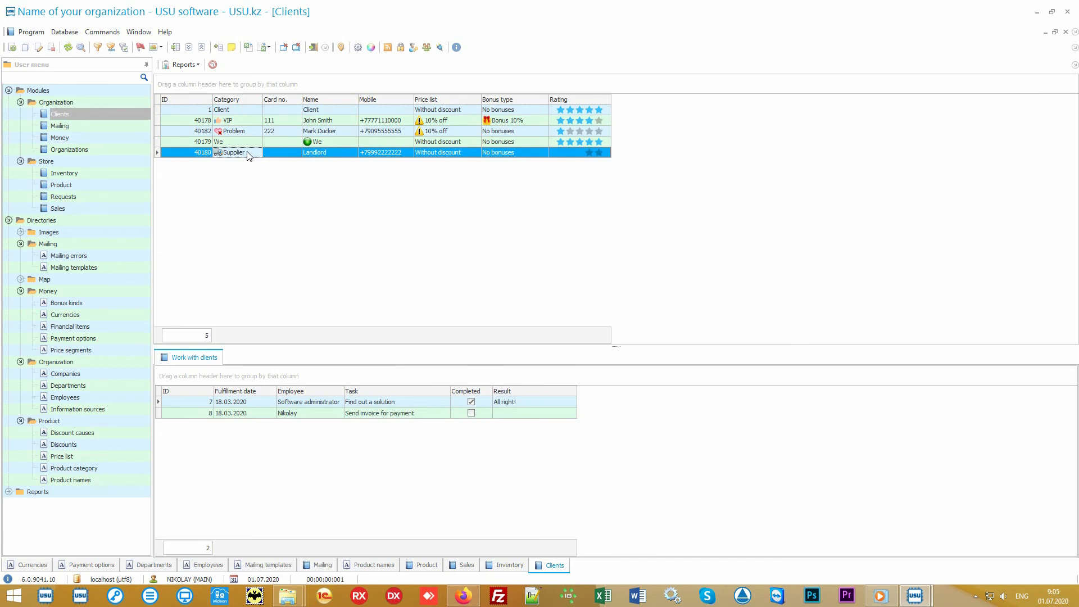
{"action": "left_click", "coordinate": [253, 122]}
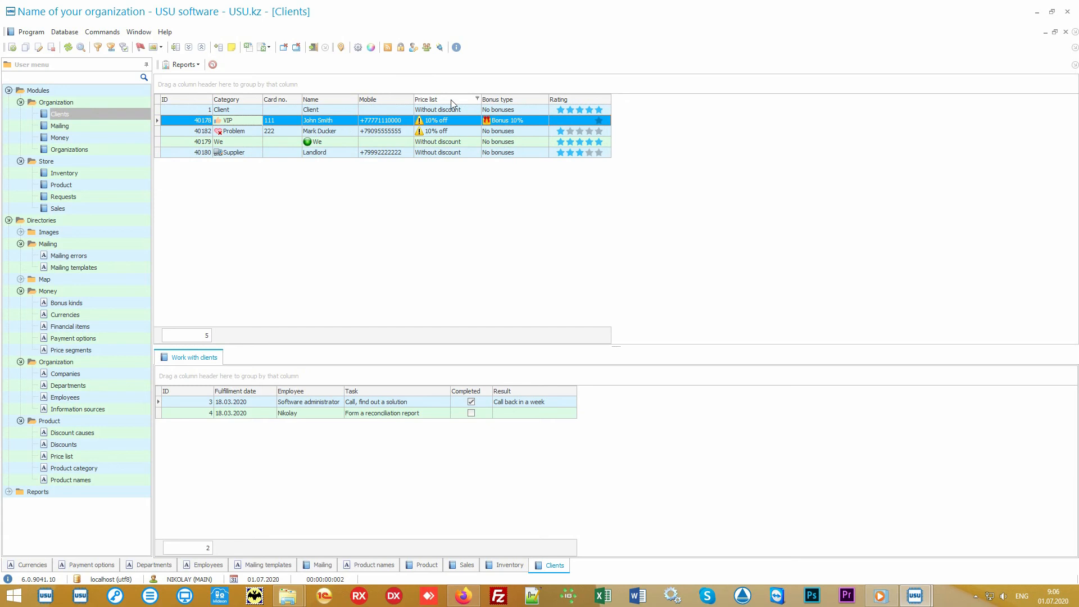
{"action": "left_click", "coordinate": [465, 111]}
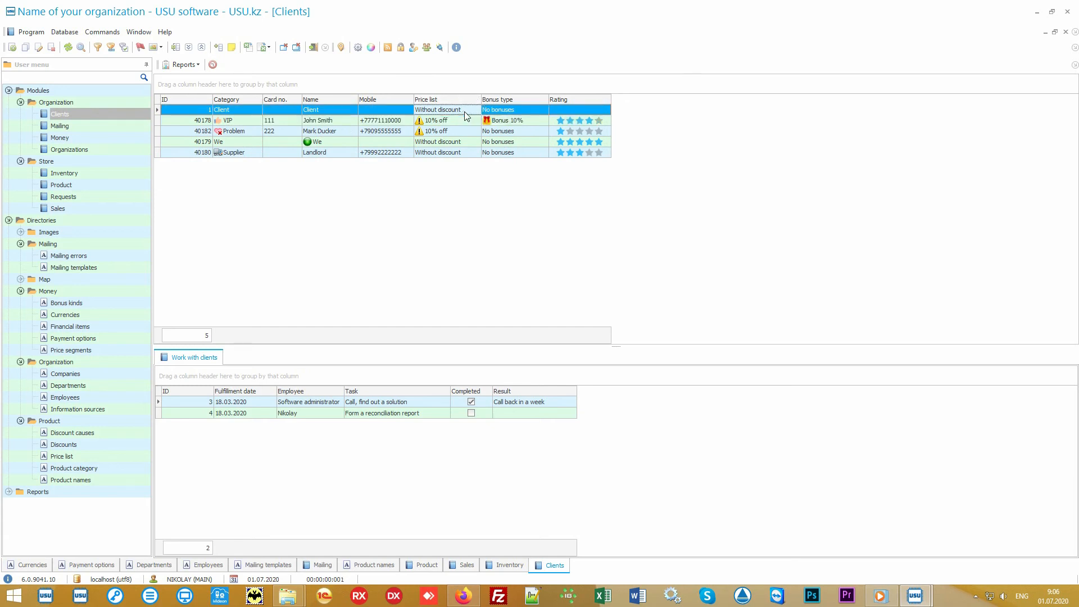
{"action": "left_click", "coordinate": [464, 121]}
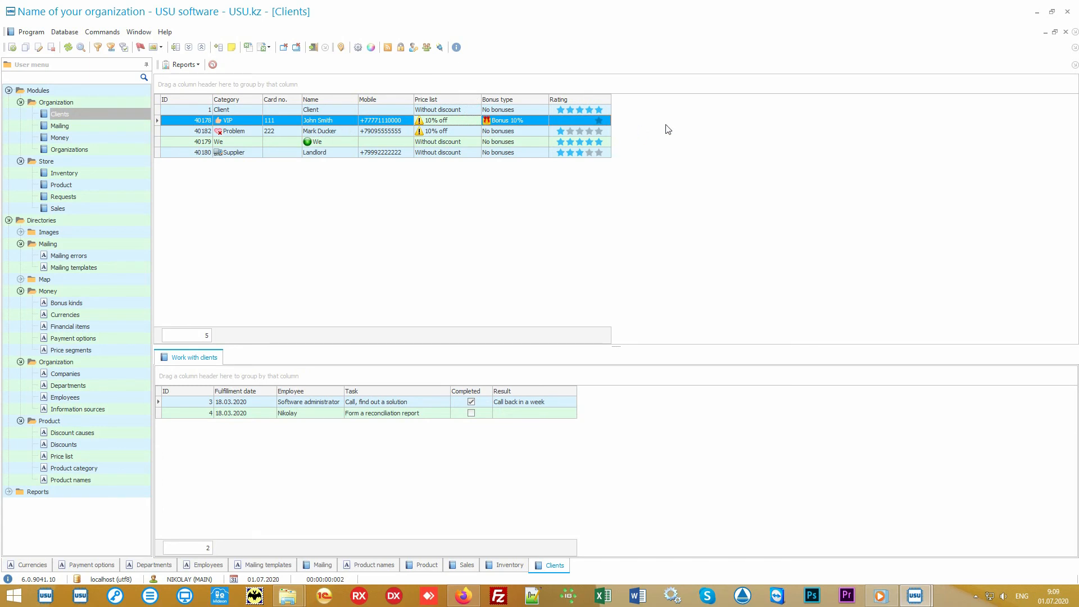
Add the hidden Information source column to the clients table through Columns visibility.
{"action": "right_click", "coordinate": [675, 122]}
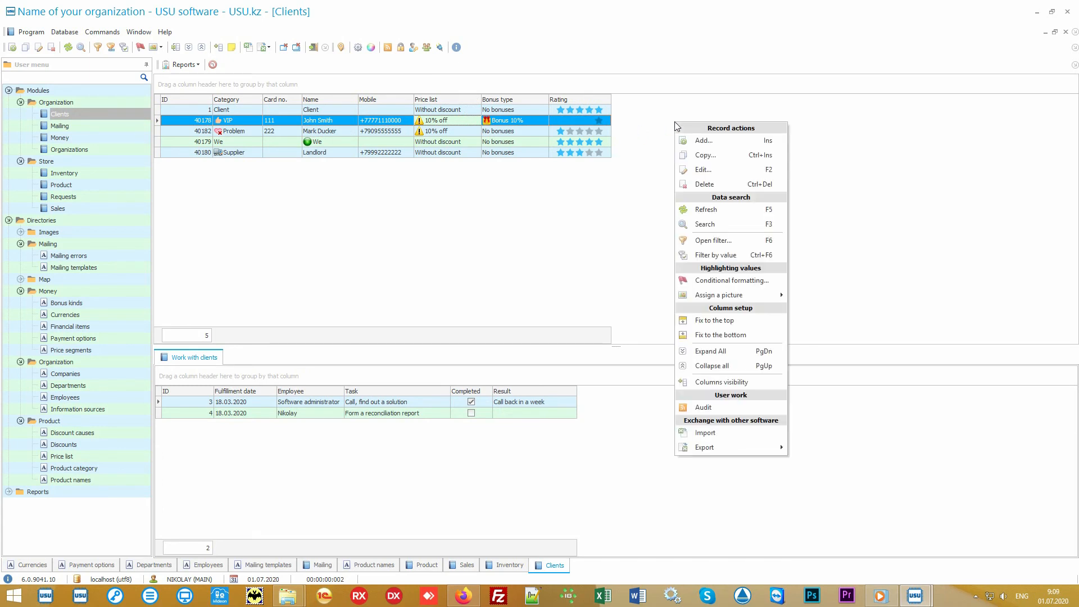
{"action": "left_click", "coordinate": [750, 382]}
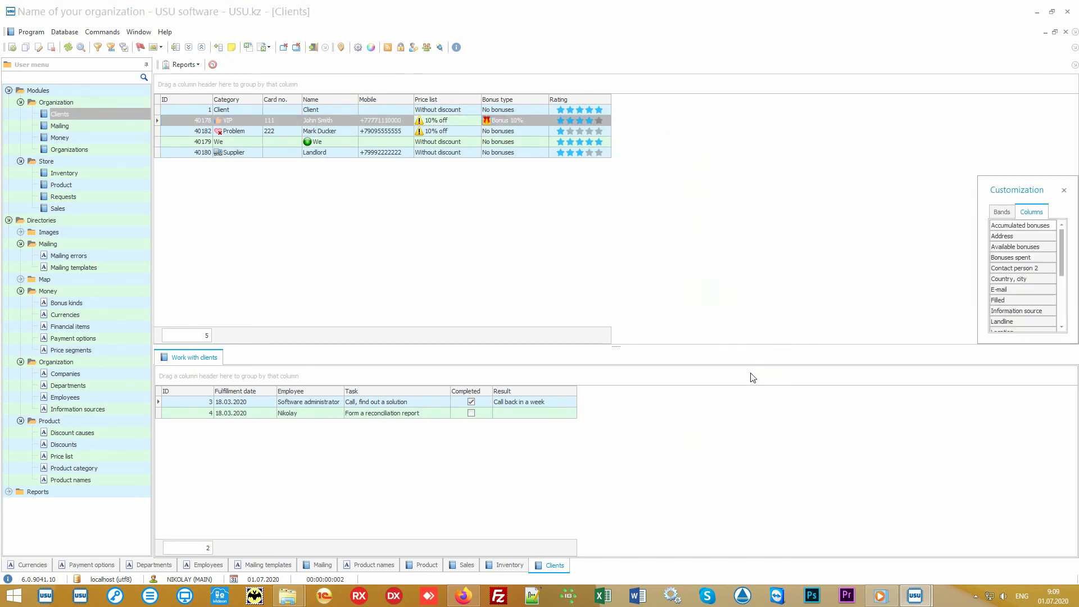
{"action": "left_click_drag", "start_coordinate": [979, 344], "coordinate": [833, 514]}
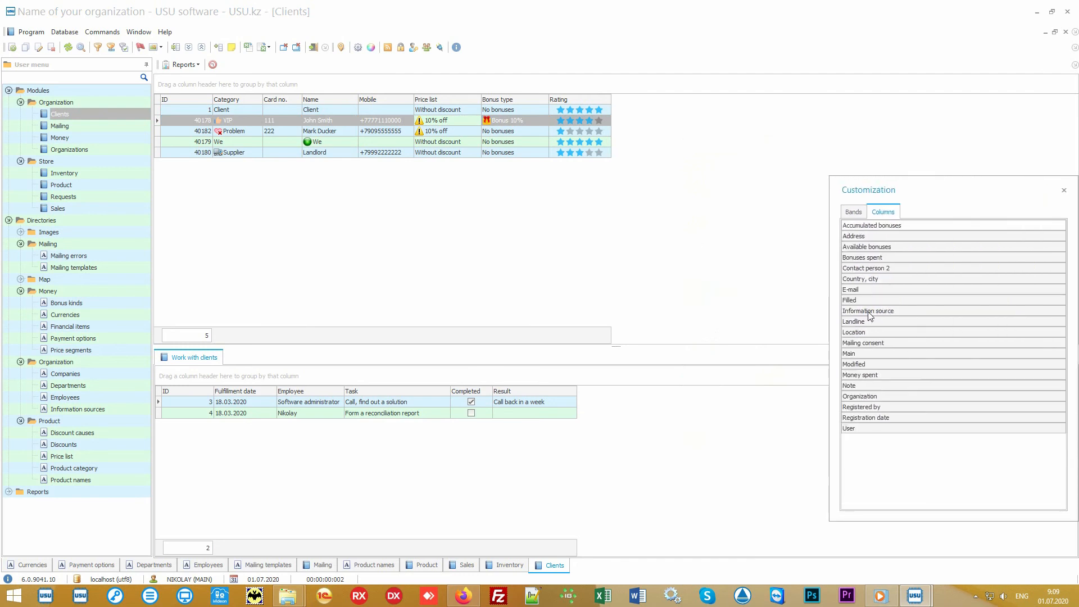
{"action": "left_click_drag", "start_coordinate": [869, 311], "coordinate": [619, 101]}
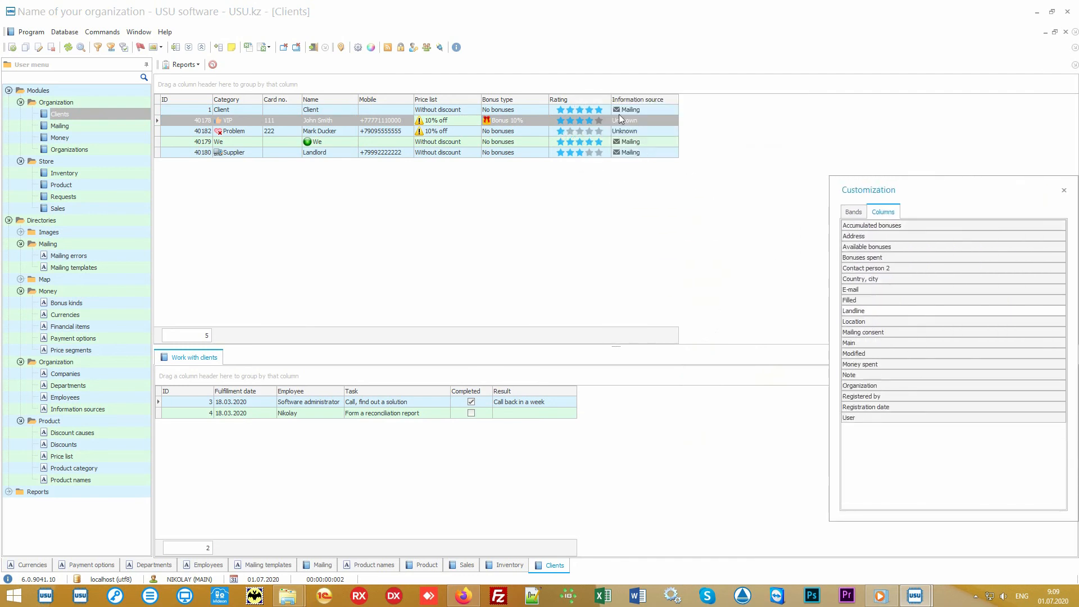
{"action": "left_click", "coordinate": [1065, 191]}
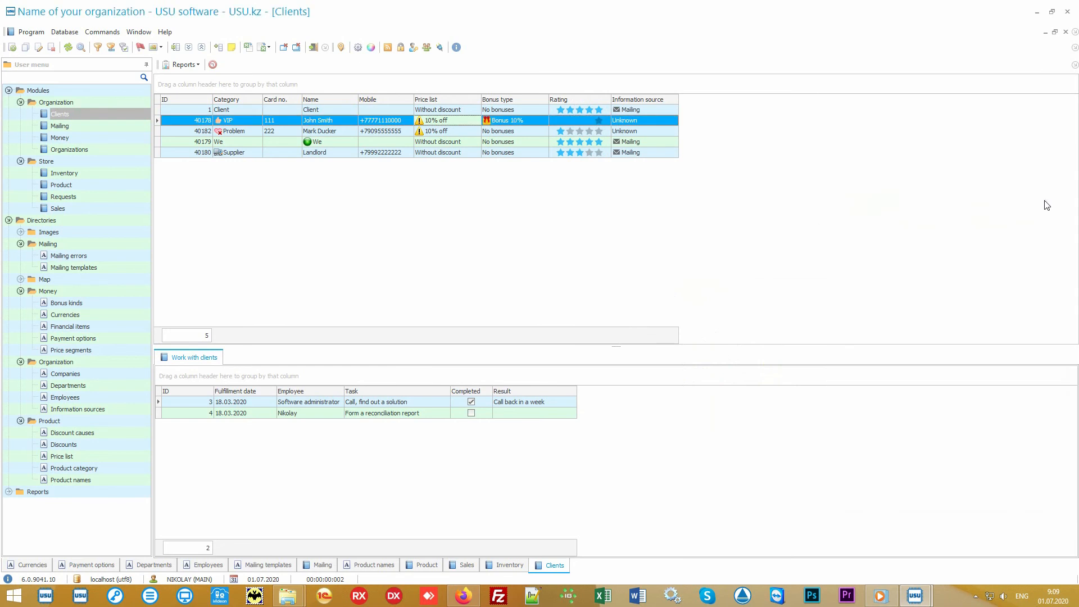
Check the VIP client's 10% off price list and Bonus 10% bonus type.
{"action": "left_click", "coordinate": [668, 110]}
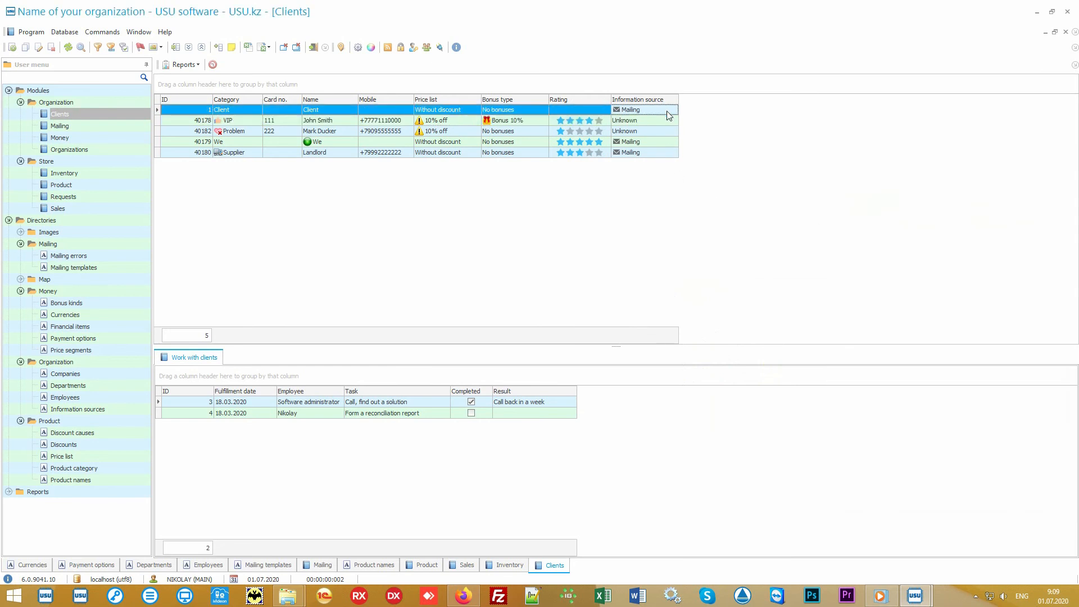
{"action": "left_click", "coordinate": [666, 122]}
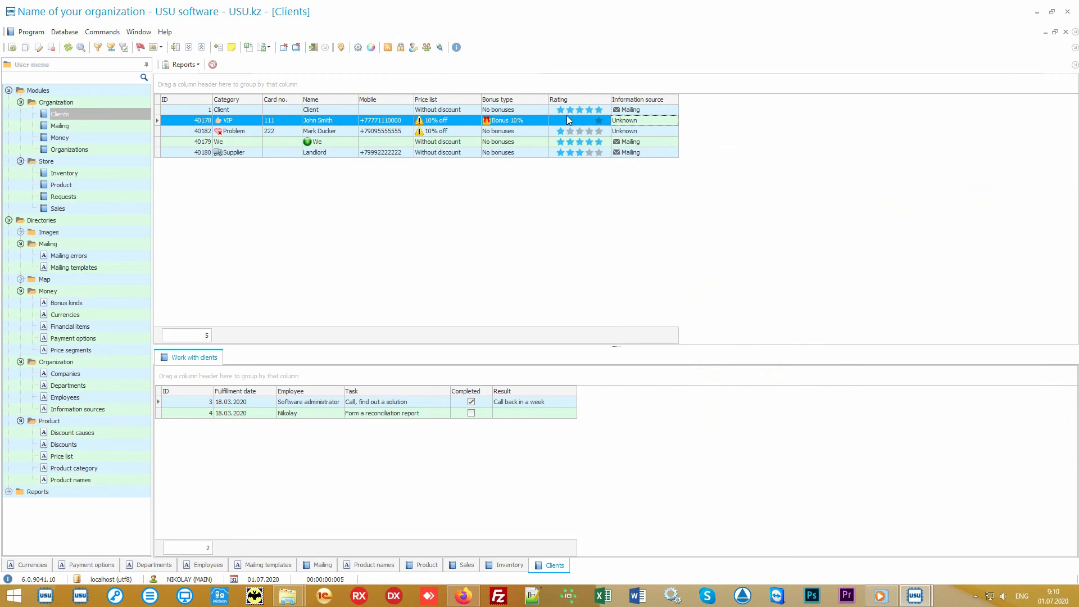
{"action": "left_click", "coordinate": [532, 120]}
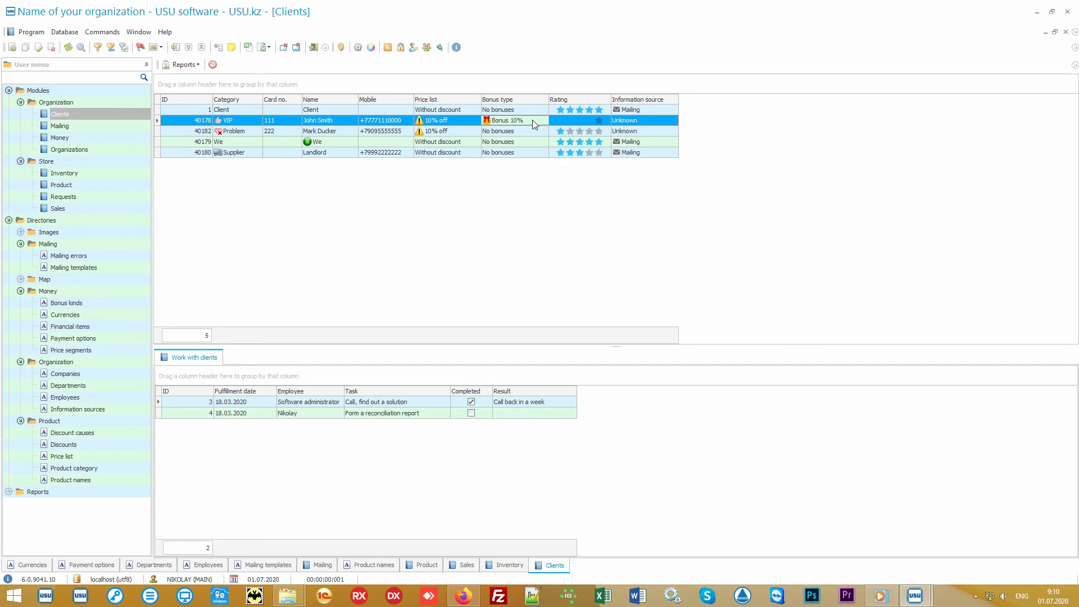
Generate the Mailing report of five clients, then open and cancel its mailing options.
{"action": "left_click", "coordinate": [8, 220]}
{"action": "left_click", "coordinate": [9, 232]}
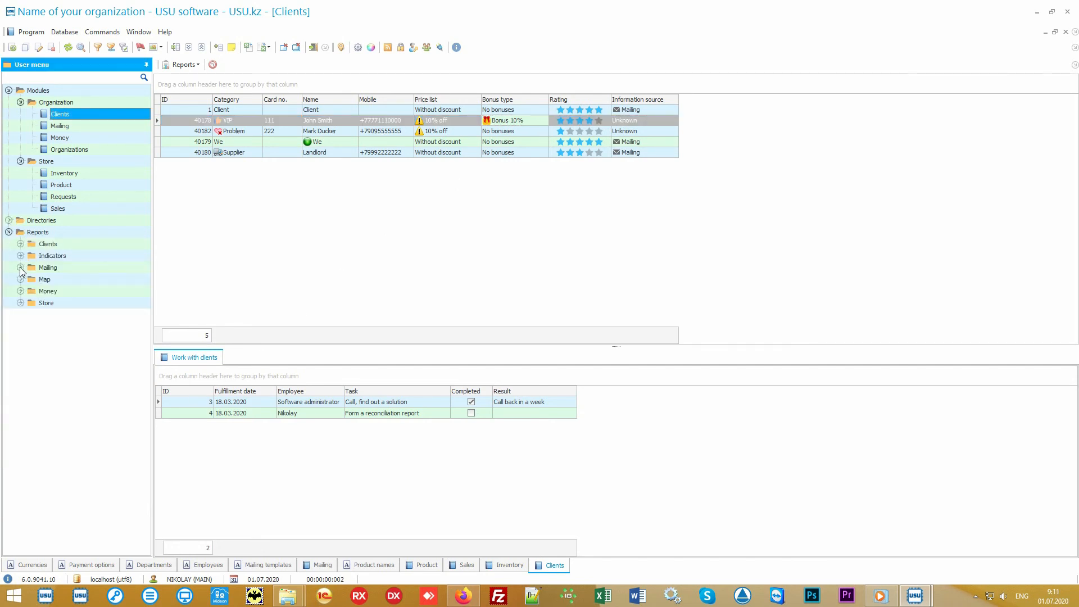
{"action": "left_click", "coordinate": [21, 267]}
{"action": "double_click", "coordinate": [59, 280]}
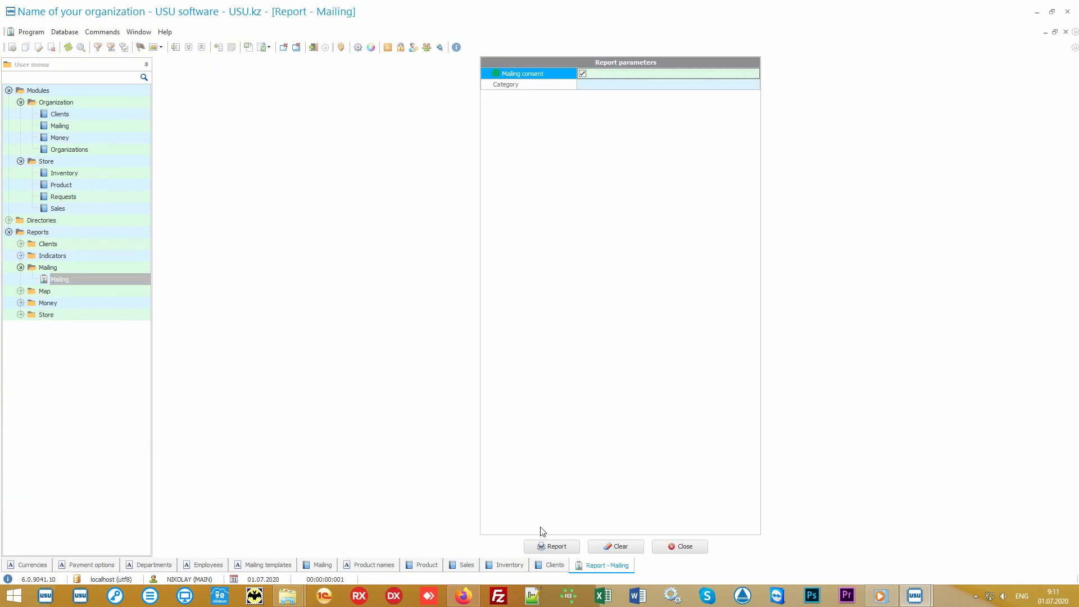
{"action": "left_click", "coordinate": [544, 547]}
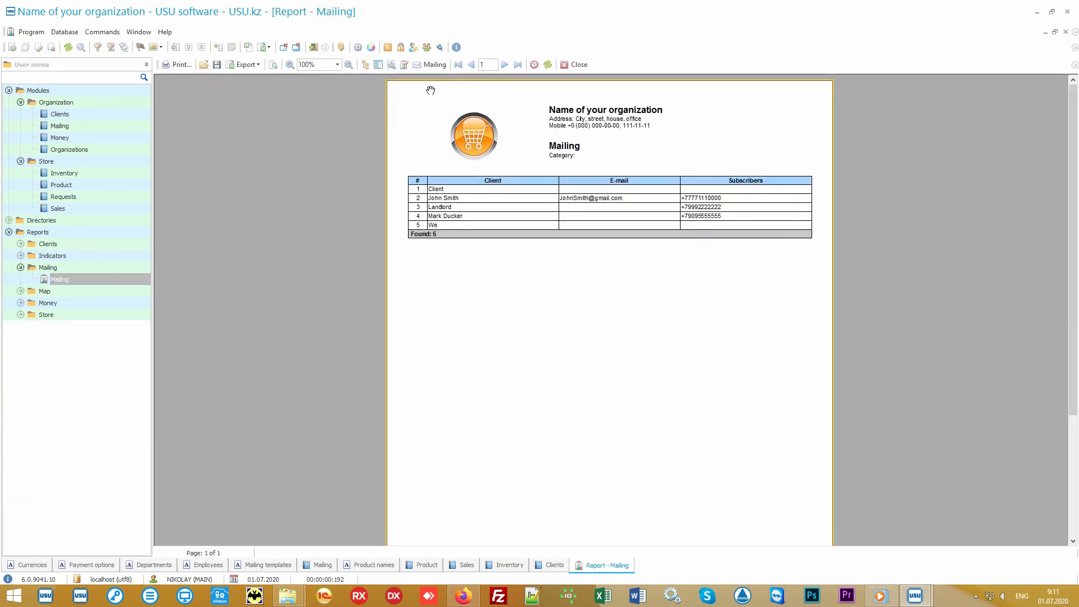
{"action": "left_click", "coordinate": [435, 64]}
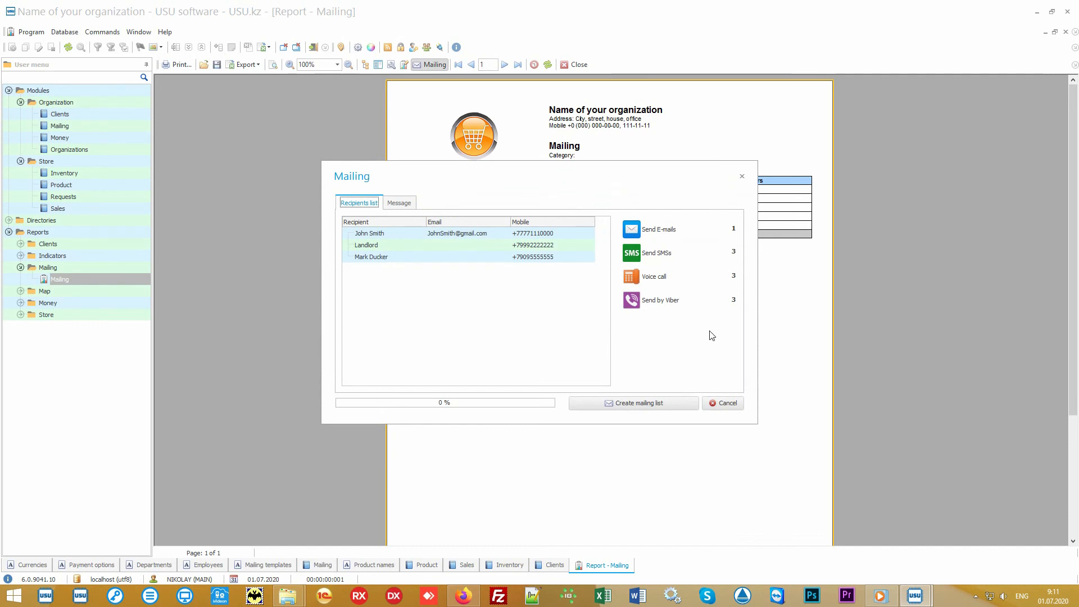
{"action": "left_click", "coordinate": [727, 403]}
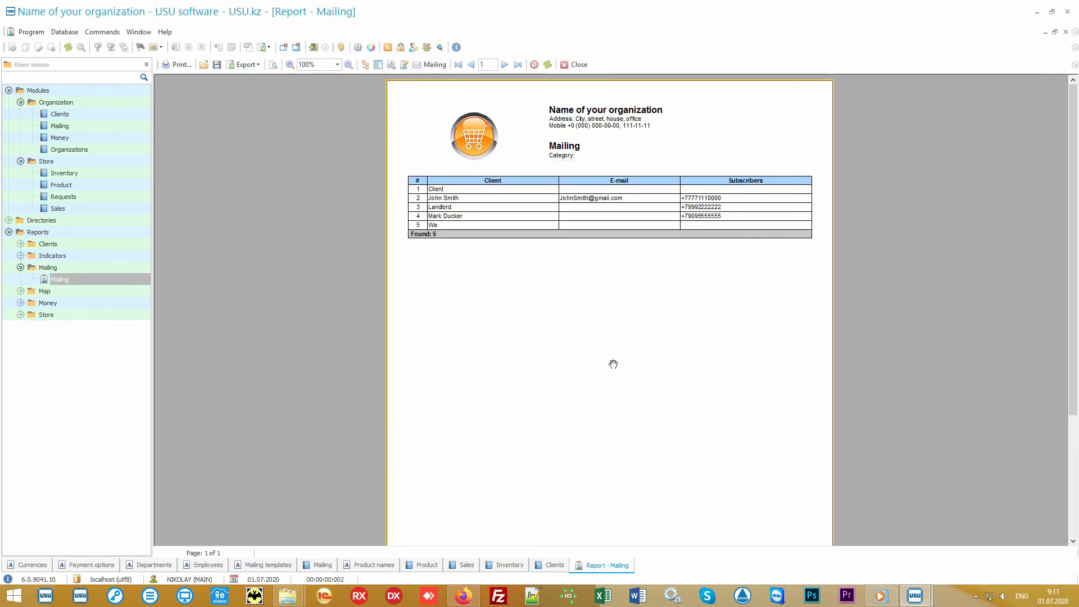
Generate the Salary report for 01.01.2010–31.12.2020, then return to the Clients list.
{"action": "left_click", "coordinate": [116, 304]}
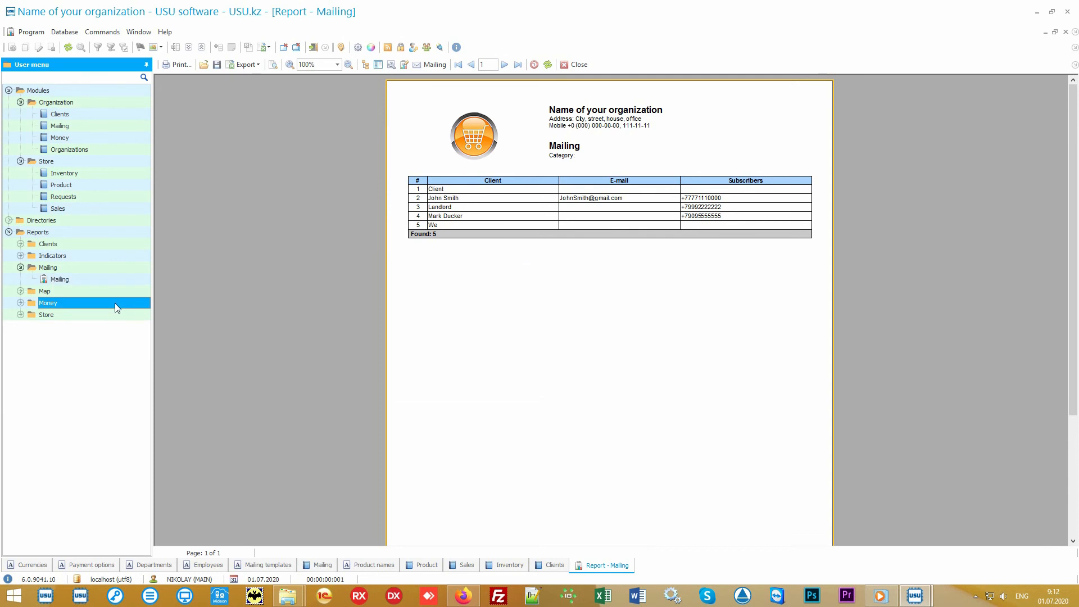
{"action": "double_click", "coordinate": [114, 302]}
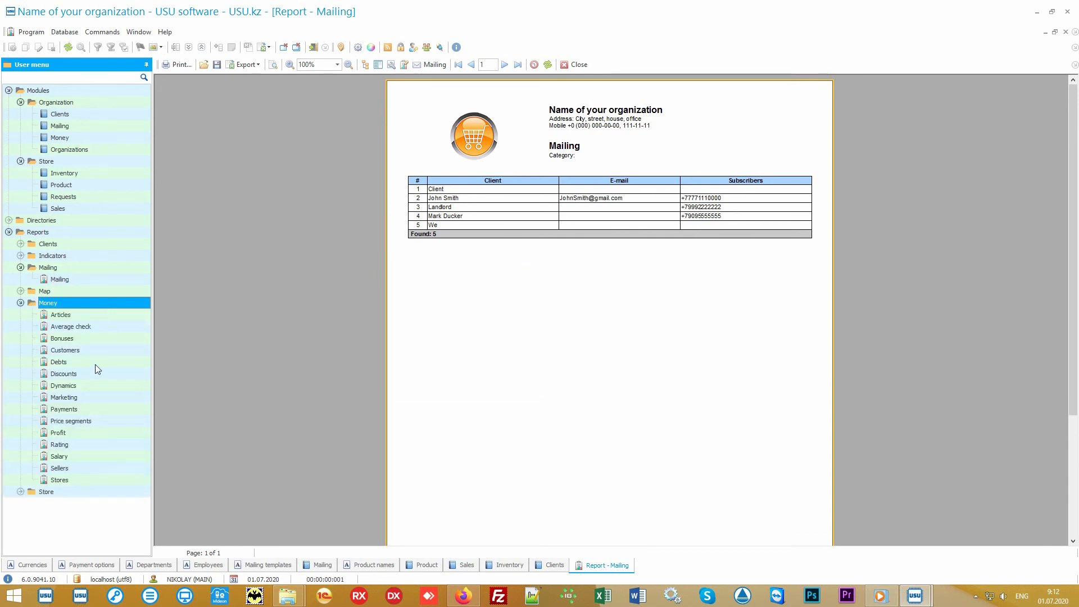
{"action": "double_click", "coordinate": [59, 456]}
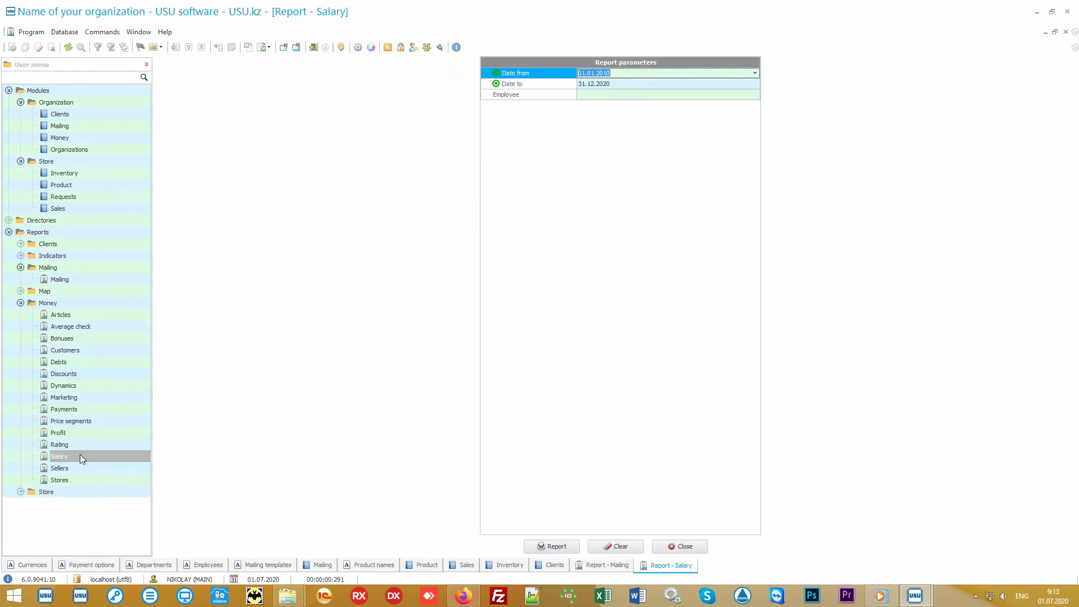
{"action": "left_click", "coordinate": [550, 547]}
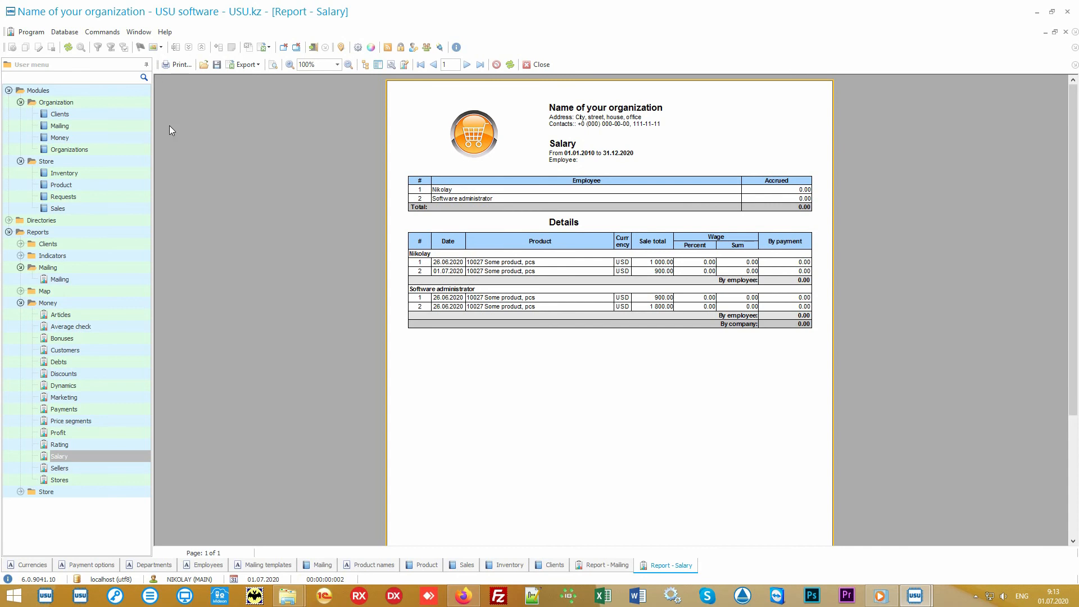
{"action": "left_click", "coordinate": [92, 114]}
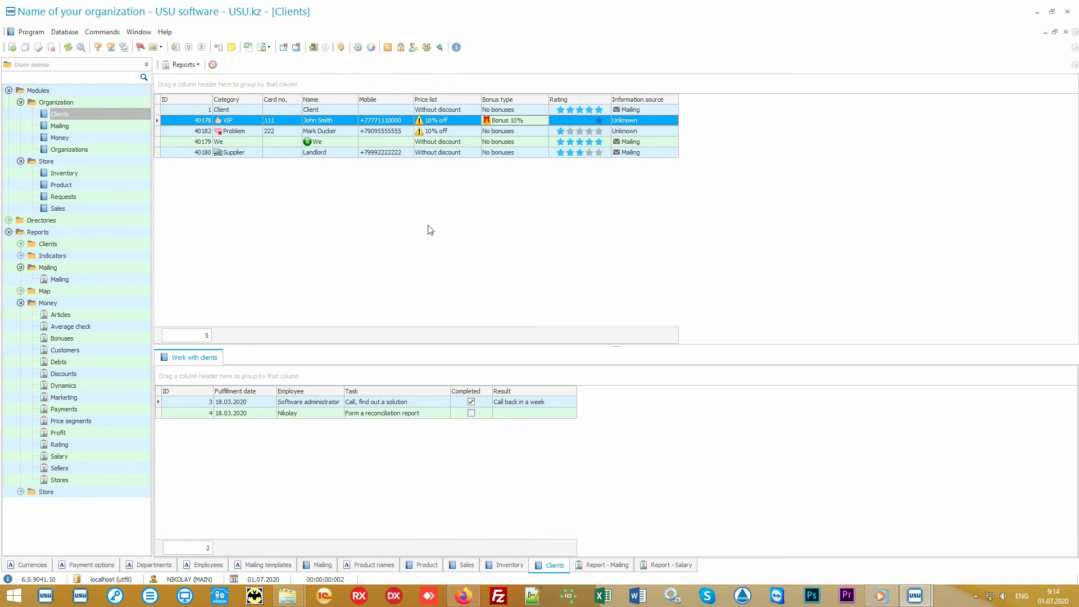
Collapse the Modules, Mailing and Money branches of the User menu.
{"action": "left_click", "coordinate": [20, 91]}
{"action": "left_click", "coordinate": [9, 91]}
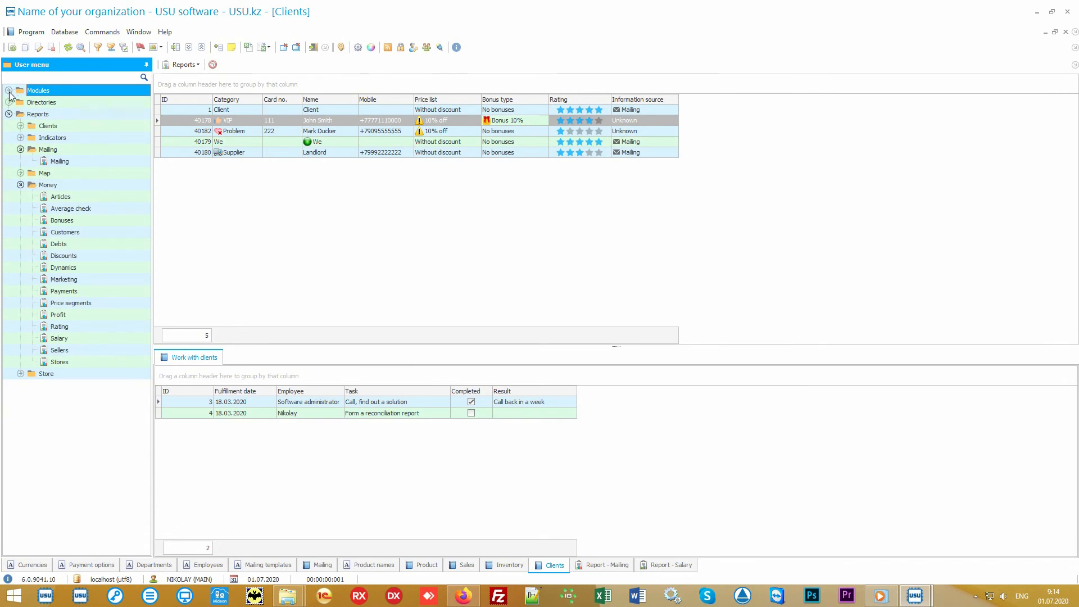
{"action": "left_click", "coordinate": [49, 150]}
{"action": "left_click", "coordinate": [21, 149]}
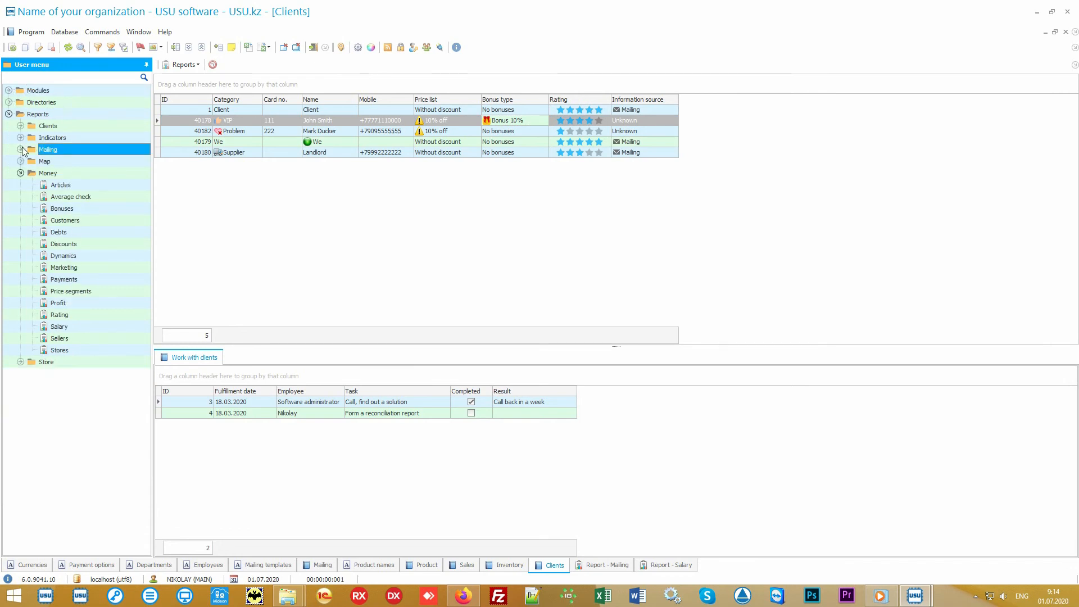
{"action": "left_click", "coordinate": [31, 173]}
{"action": "left_click", "coordinate": [21, 173]}
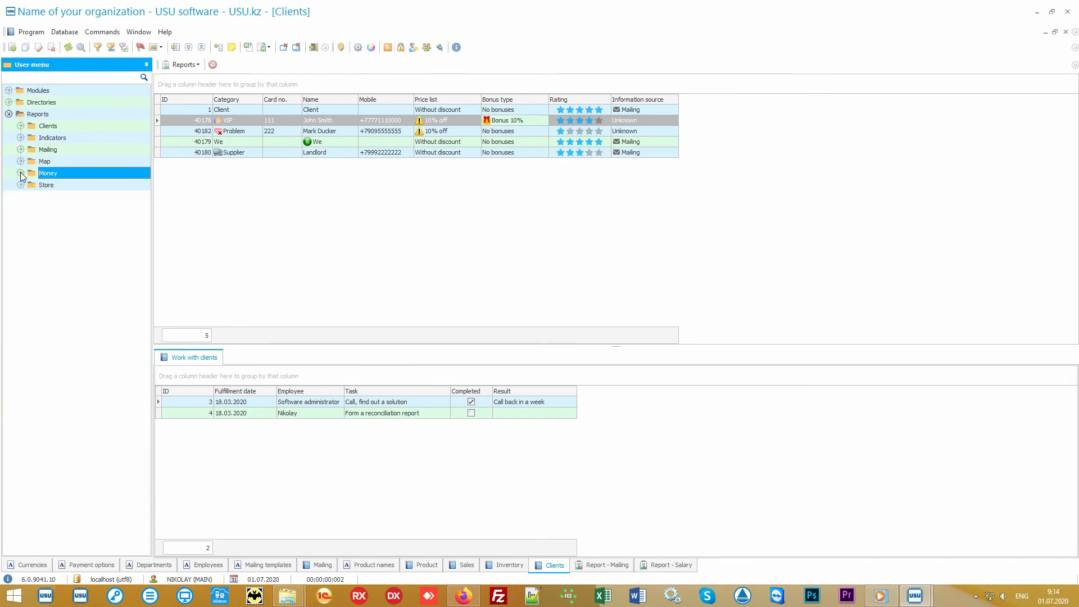
Generate the Store Popularity report for 01.01.2010–31.12.2020 with its pie chart.
{"action": "double_click", "coordinate": [58, 186]}
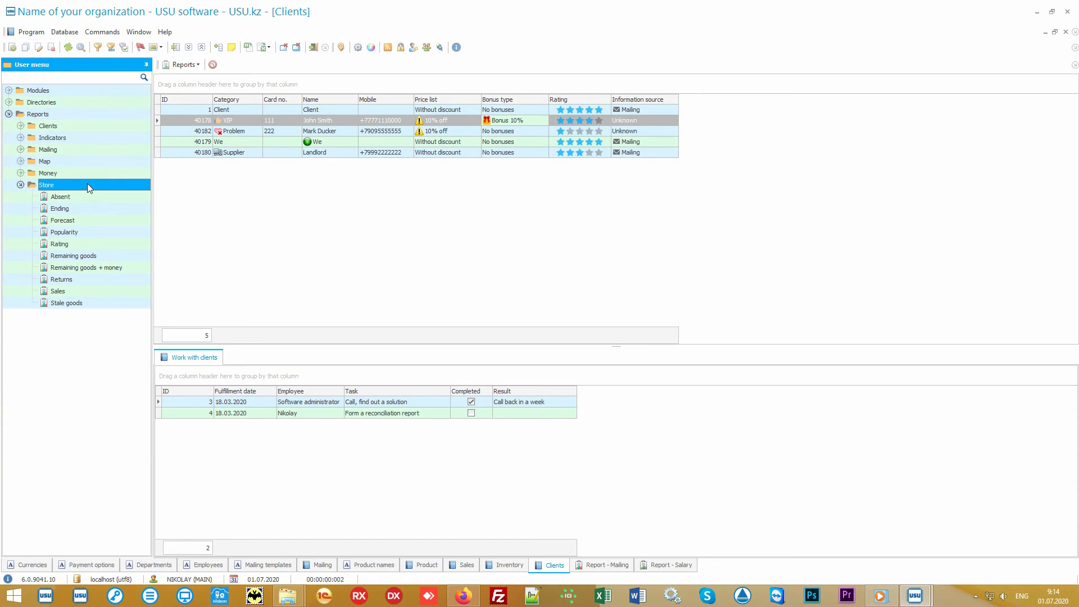
{"action": "double_click", "coordinate": [91, 230]}
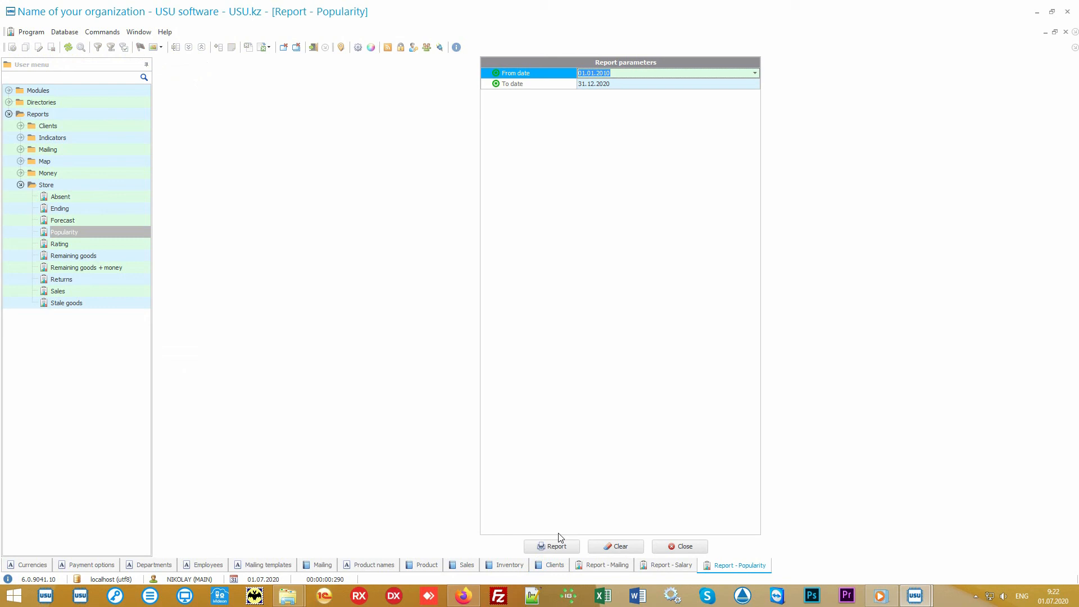
{"action": "left_click", "coordinate": [559, 546]}
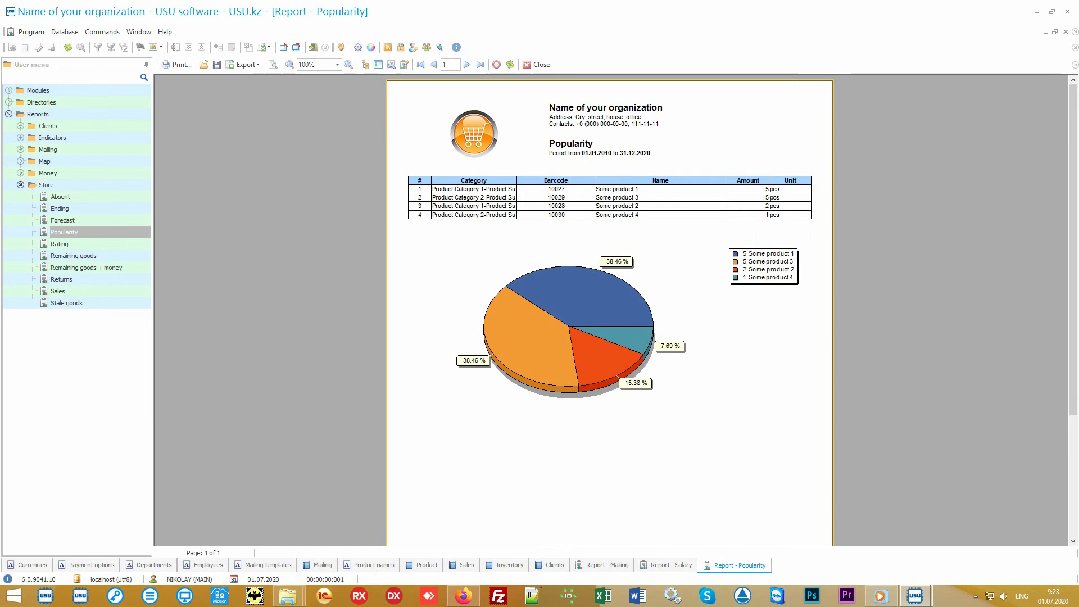
Generate the Rating report ranking four products by sum, comparing it with the Popularity tab.
{"action": "left_click", "coordinate": [105, 245]}
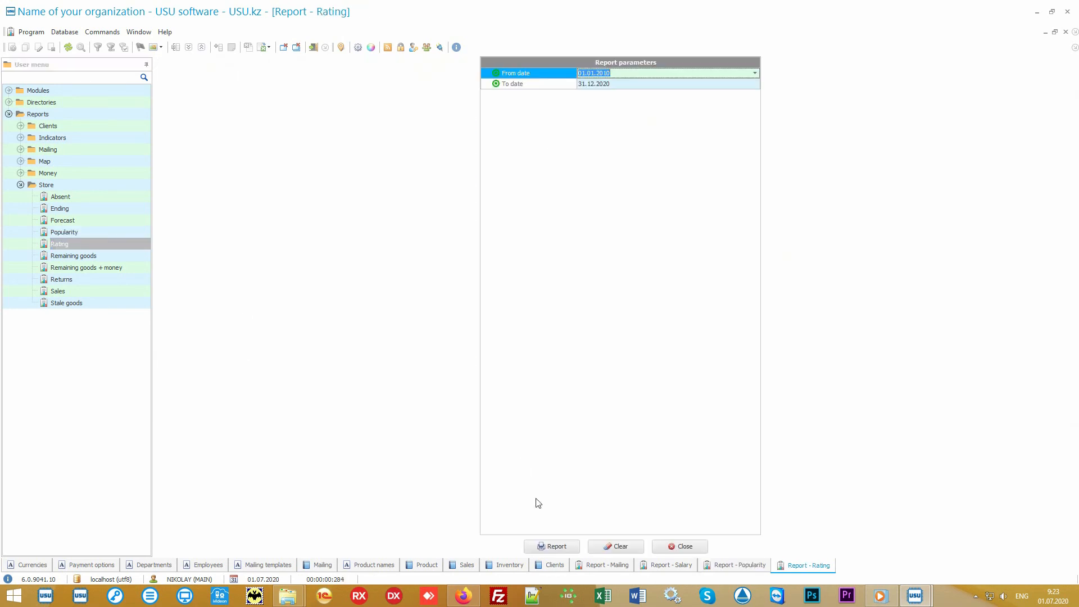
{"action": "left_click", "coordinate": [552, 546]}
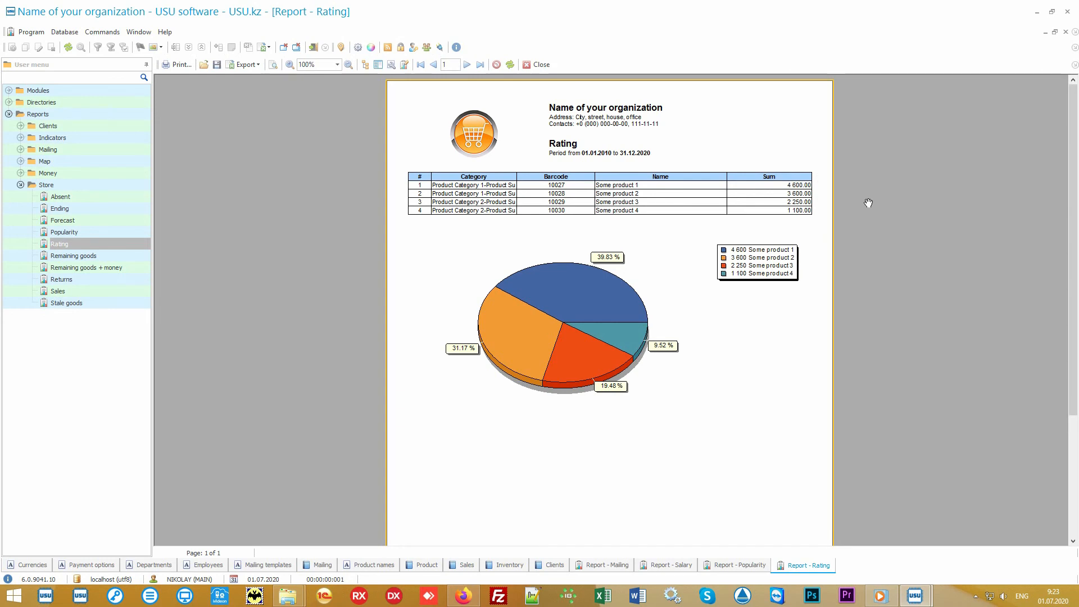
{"action": "left_click", "coordinate": [733, 566]}
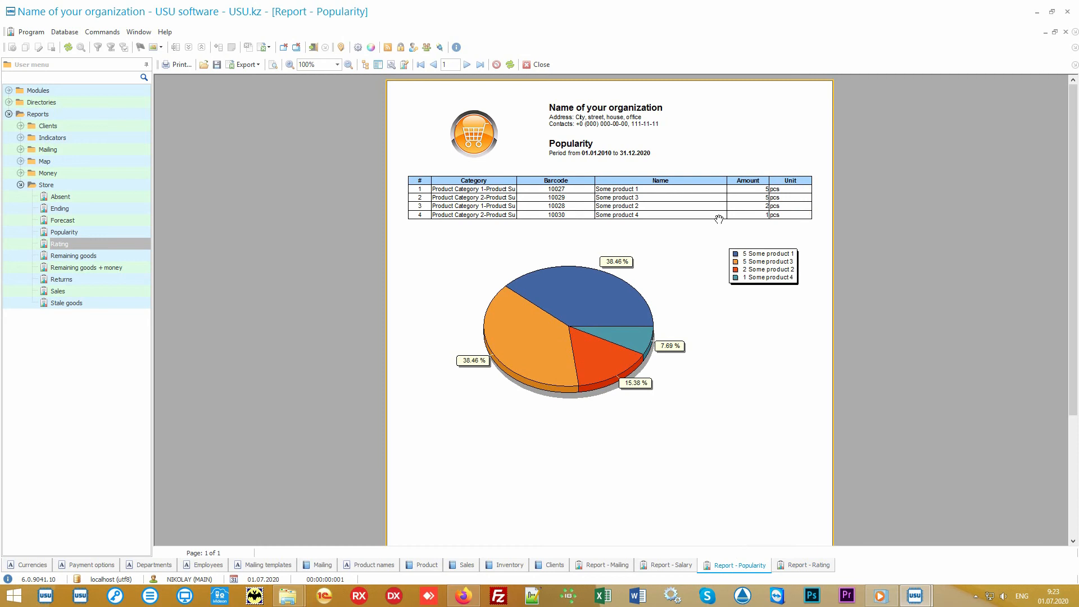
{"action": "left_click", "coordinate": [792, 569]}
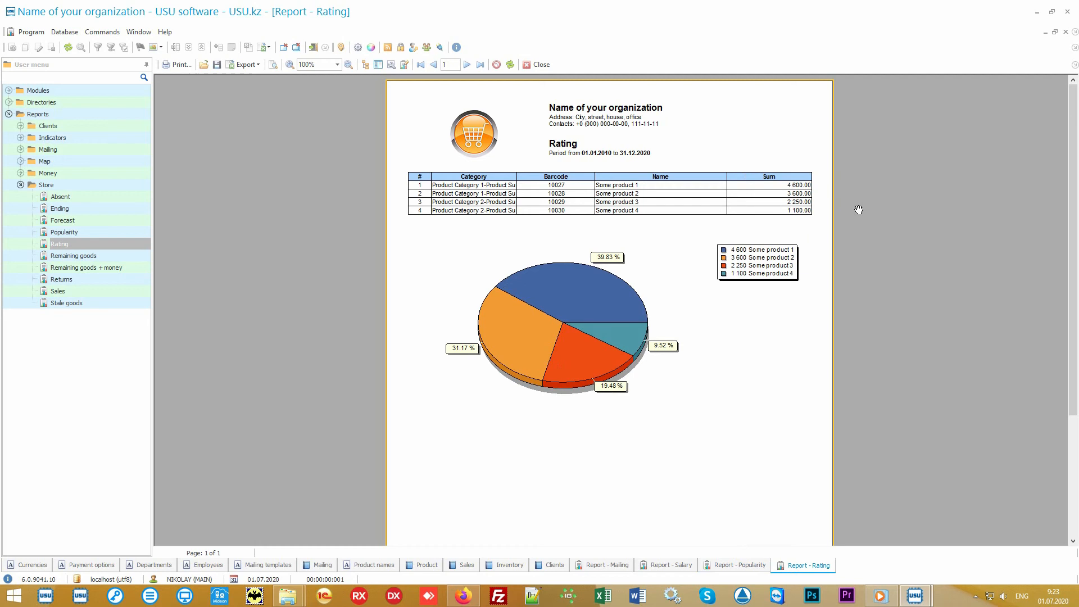
Generate a Sales report with default dates, then open a fresh form with both dates cleared.
{"action": "double_click", "coordinate": [99, 289]}
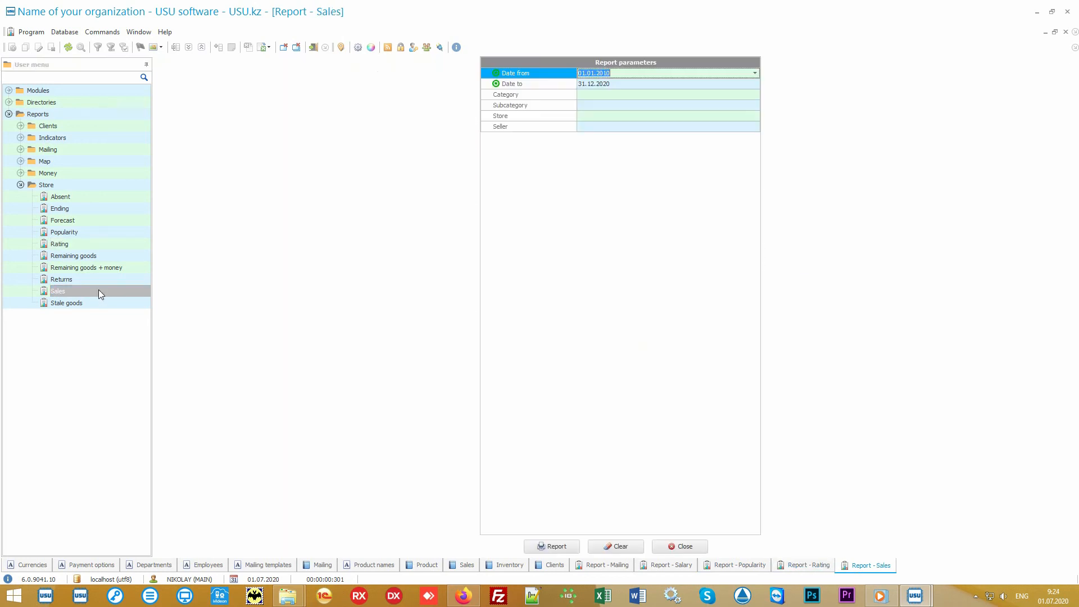
{"action": "left_click", "coordinate": [555, 546]}
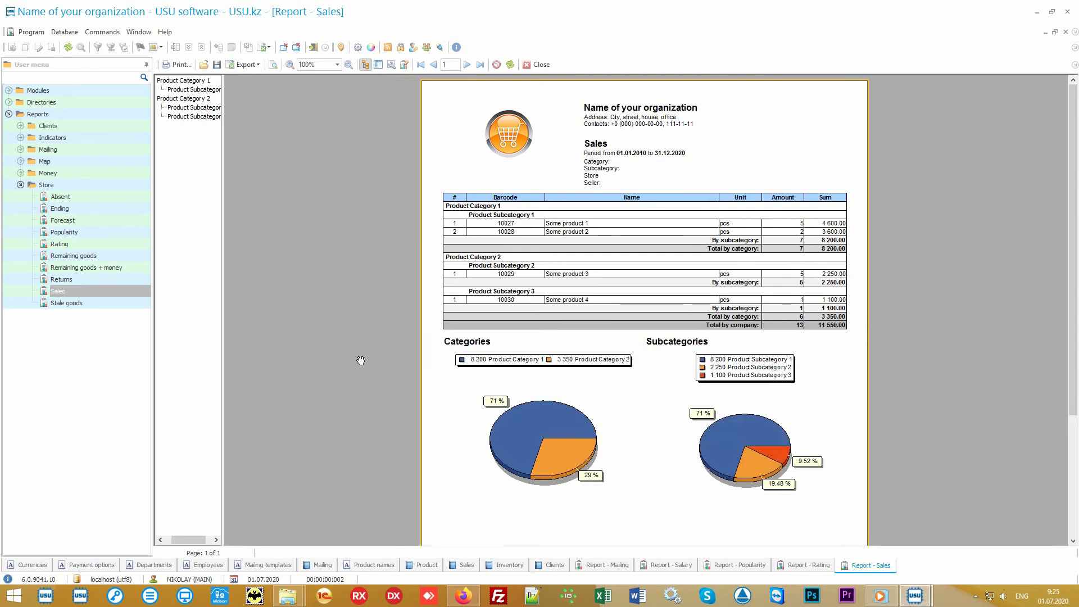
{"action": "double_click", "coordinate": [110, 288]}
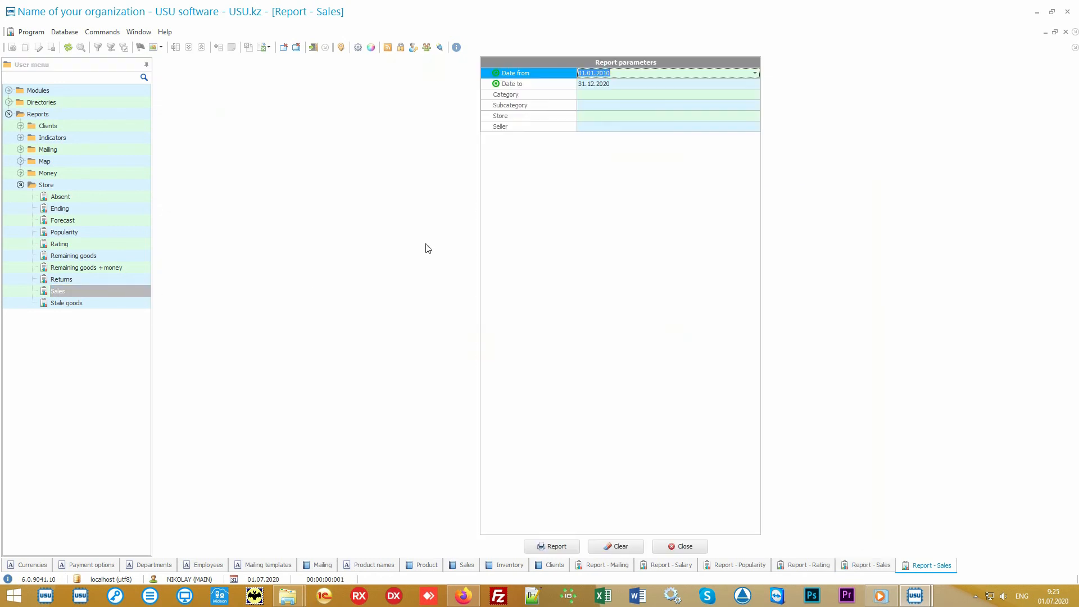
{"action": "key", "text": "Delete"}
{"action": "key", "text": "Down"}
{"action": "key", "text": "Delete"}
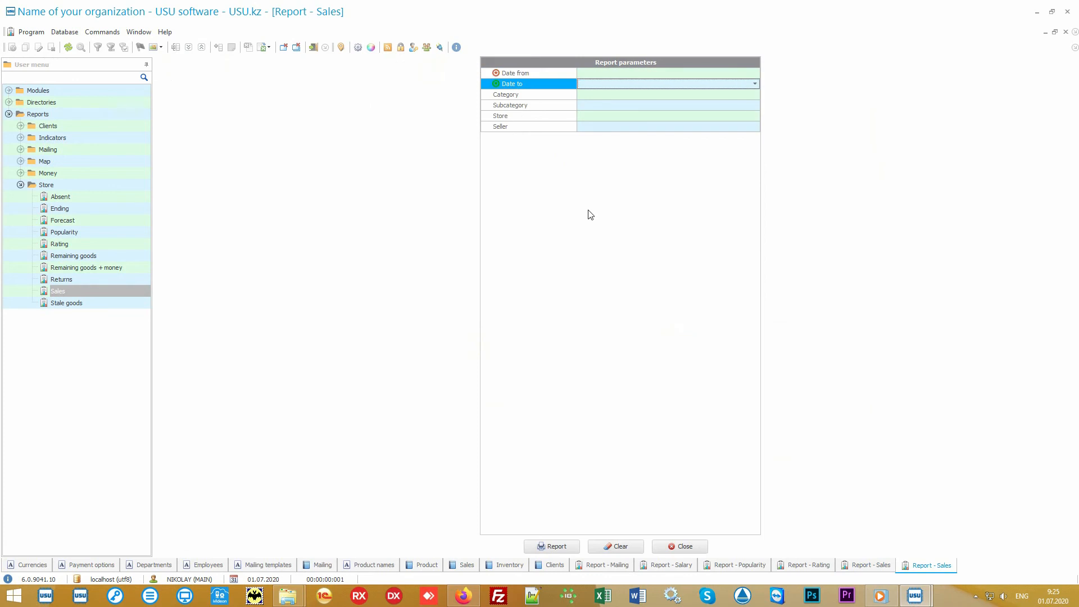
{"action": "key", "text": "Up"}
Set Date from to today and Date to 05.07.2020, then generate the Sales report.
{"action": "left_click", "coordinate": [759, 75]}
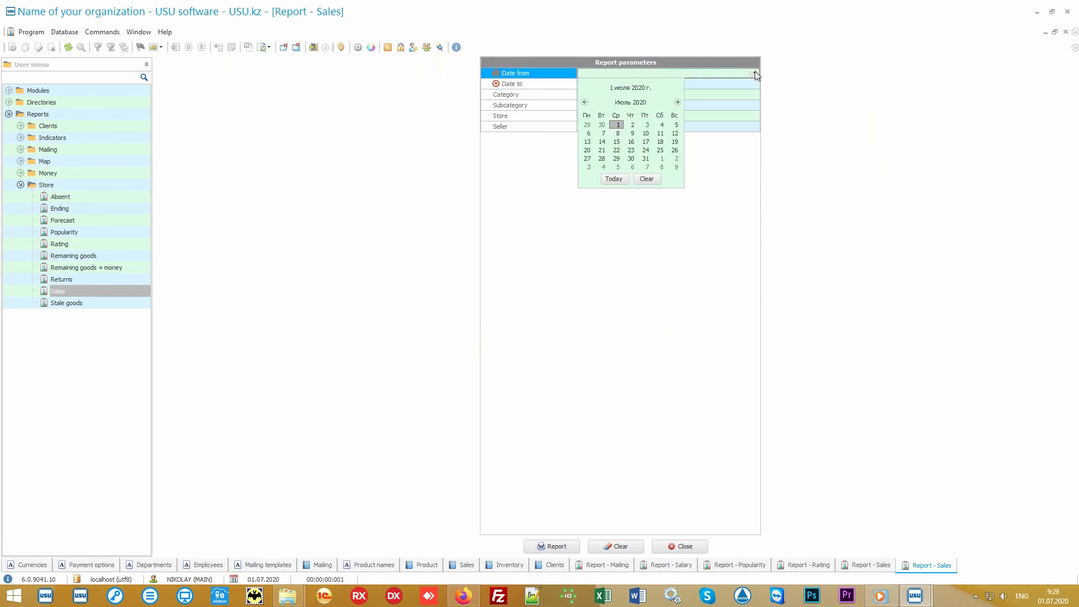
{"action": "left_click", "coordinate": [614, 179]}
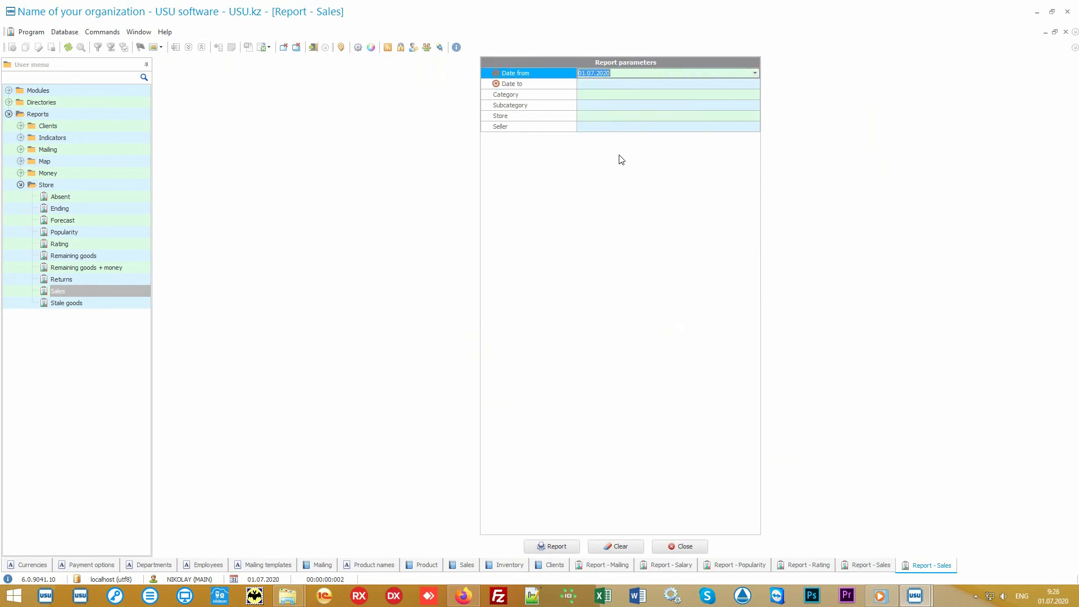
{"action": "left_click", "coordinate": [615, 86]}
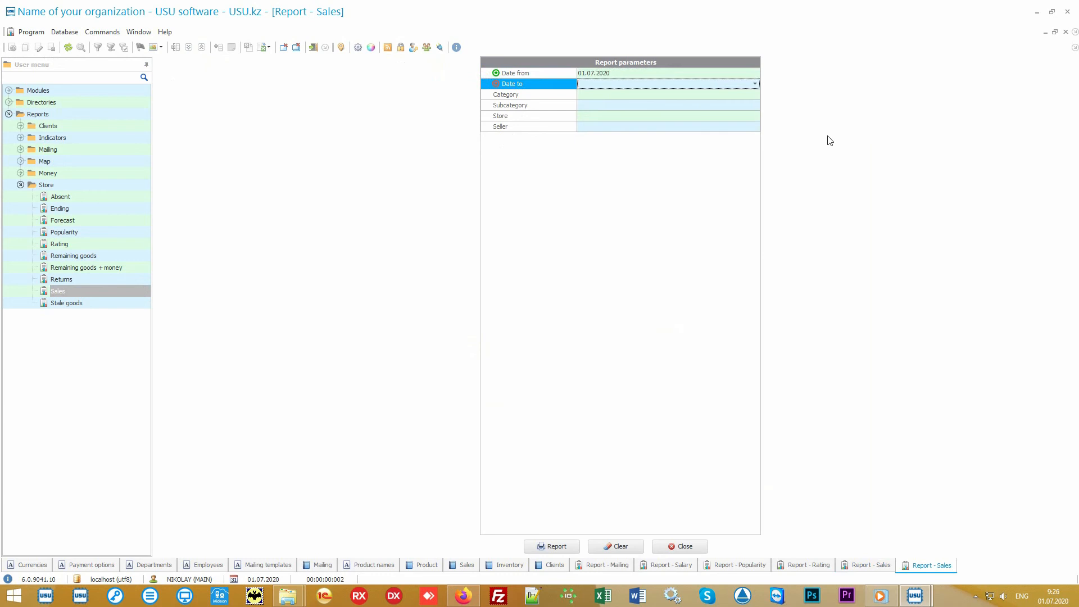
{"action": "type", "text": "05.07.2020"}
{"action": "key", "text": "Tab"}
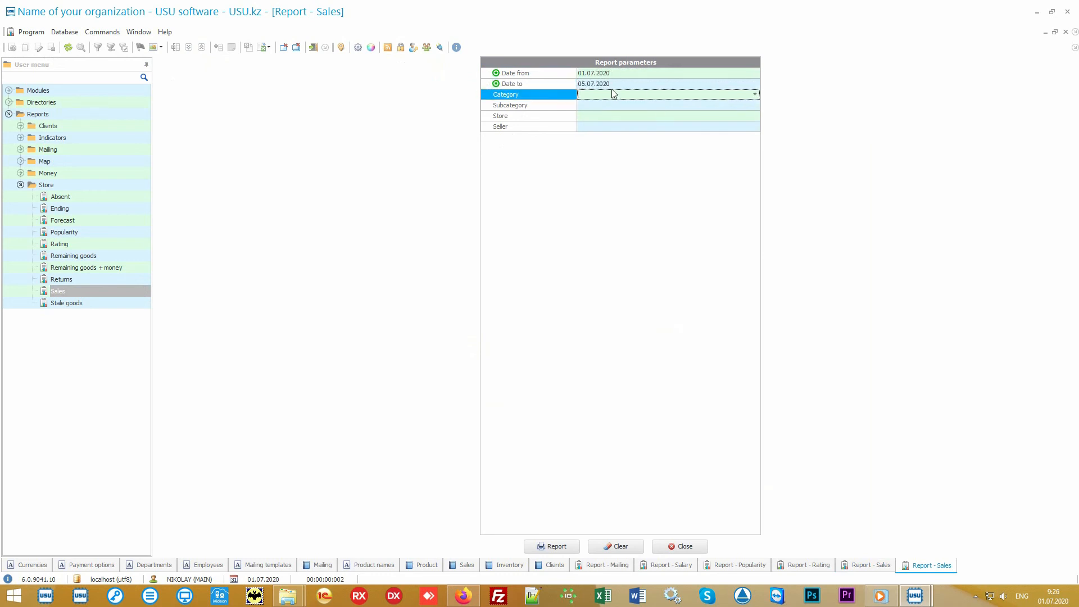
{"action": "left_click", "coordinate": [559, 547]}
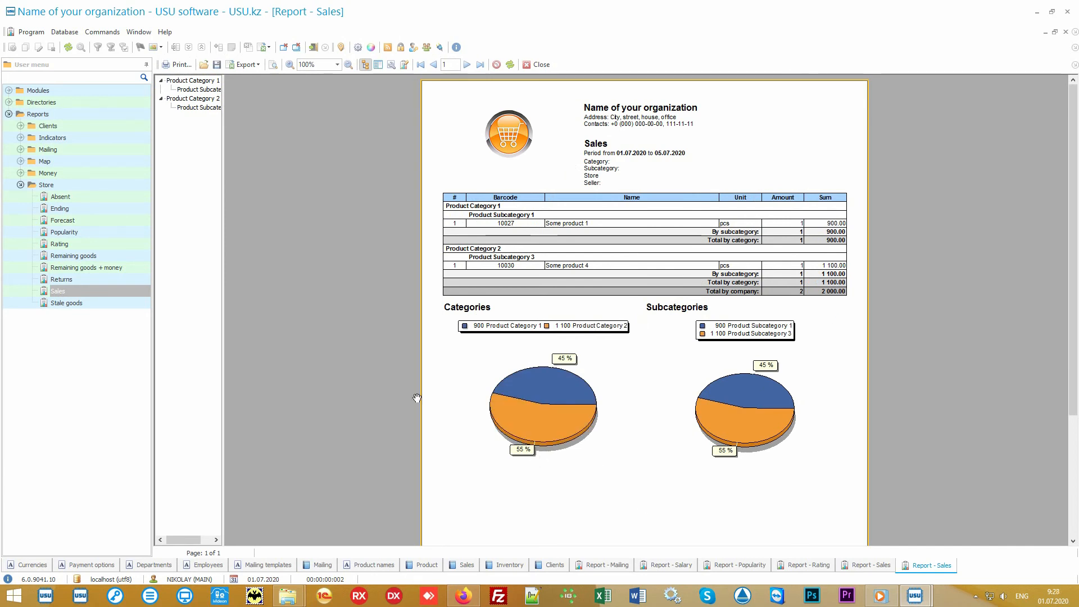
{"action": "left_click", "coordinate": [85, 187]}
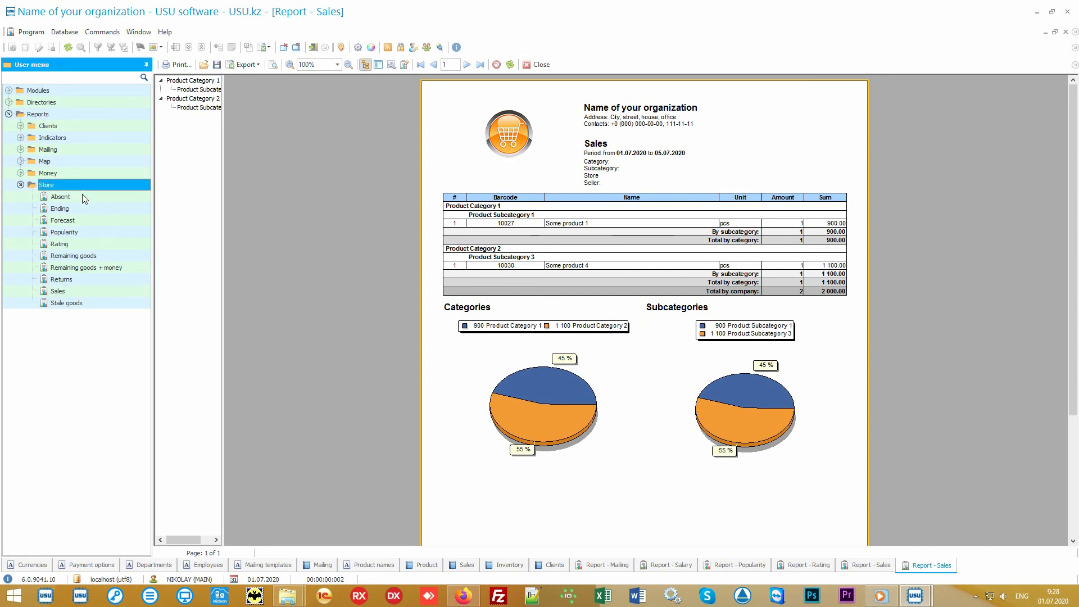
{"action": "key", "text": "Down"}
{"action": "key", "text": "Down"}
{"action": "key", "text": "Down"}
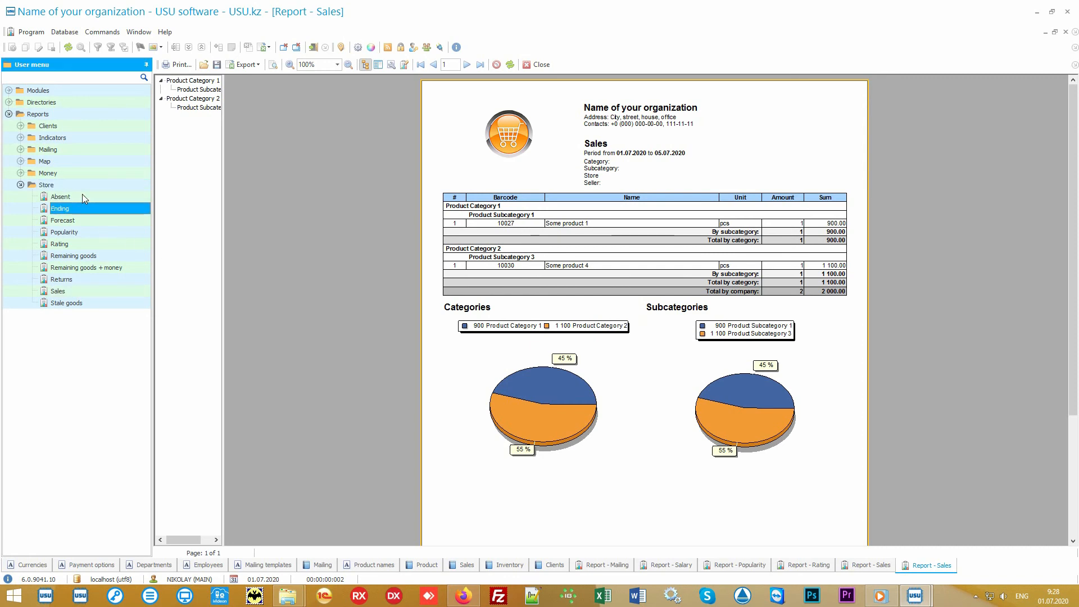
{"action": "key", "text": "Down"}
{"action": "key", "text": "Down"}
{"action": "key", "text": "Down"}
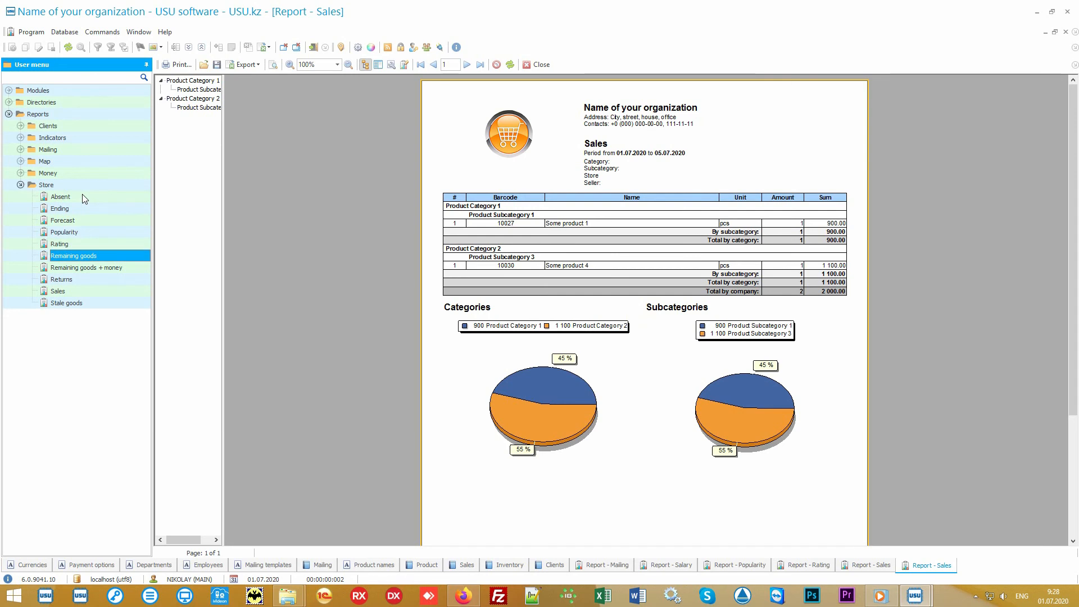
{"action": "key", "text": "Down"}
{"action": "key", "text": "Down"}
{"action": "key", "text": "Down"}
{"action": "key", "text": "Down"}
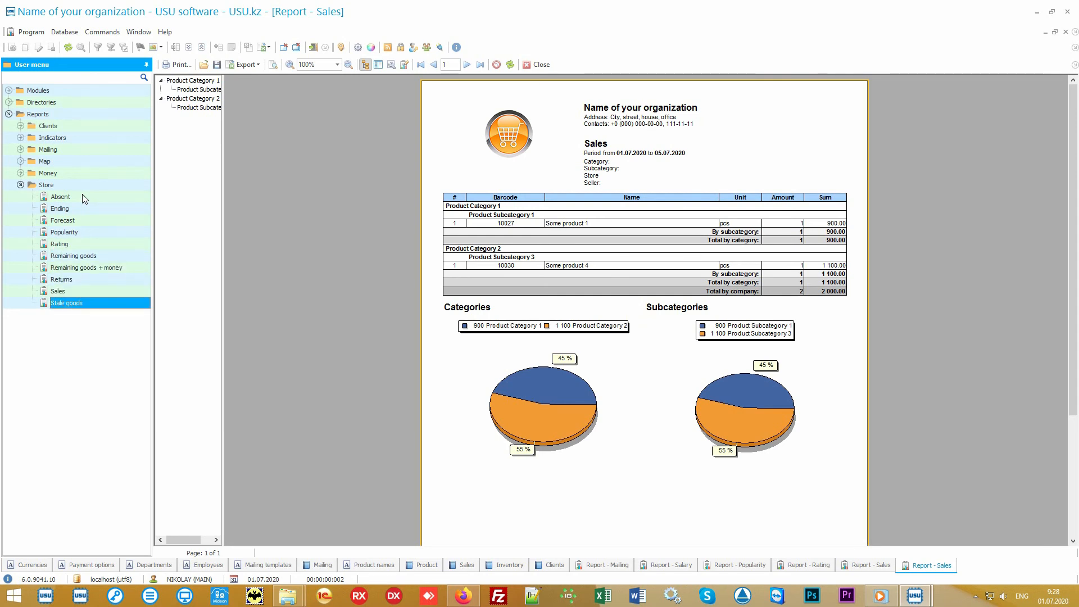
{"action": "left_click", "coordinate": [20, 173]}
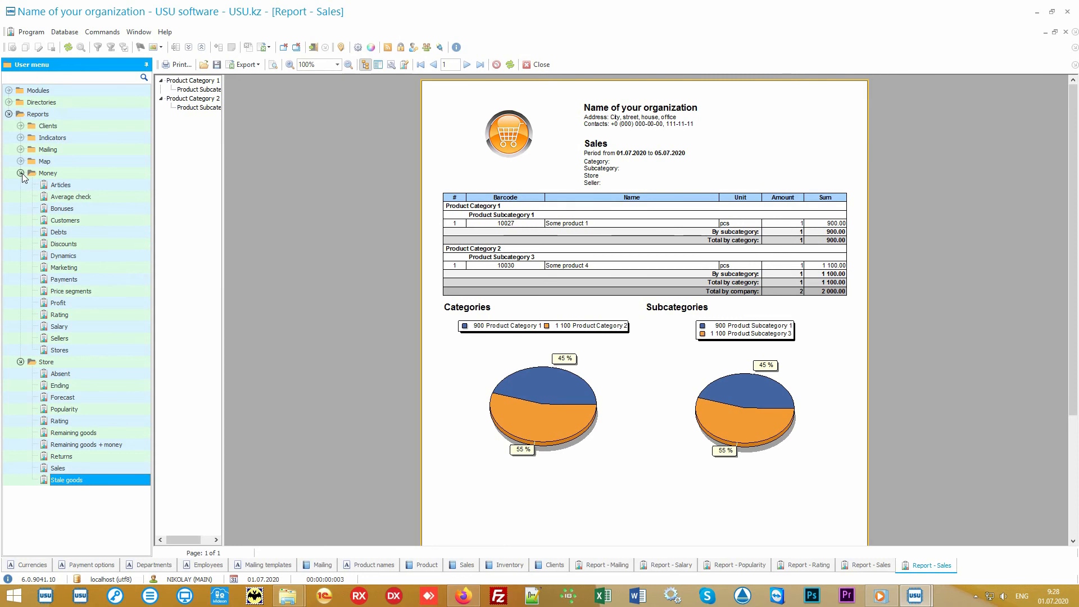
{"action": "left_click", "coordinate": [21, 174]}
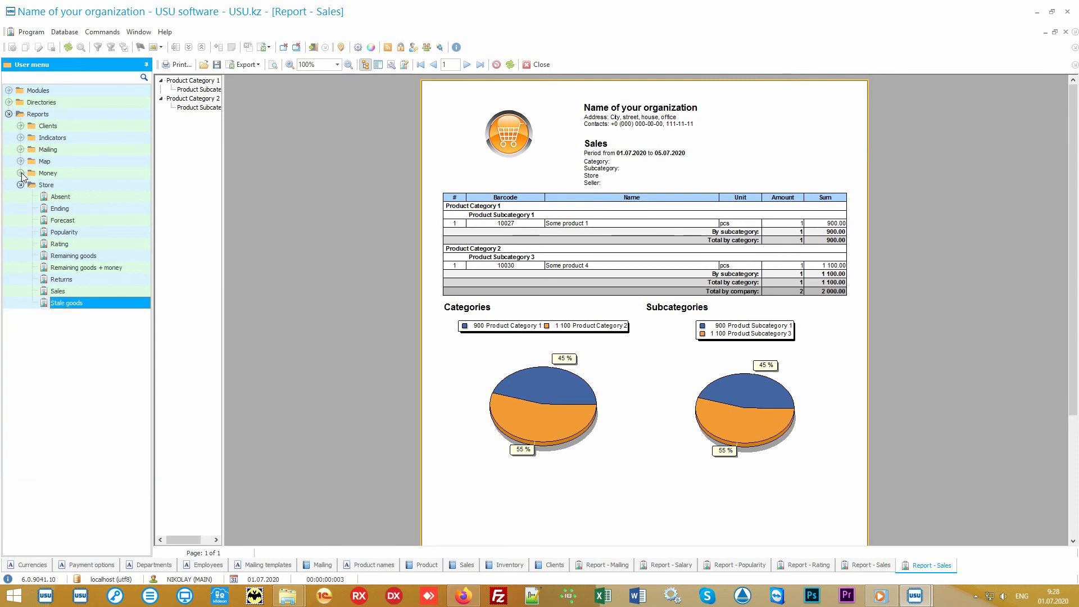
{"action": "left_click", "coordinate": [68, 185]}
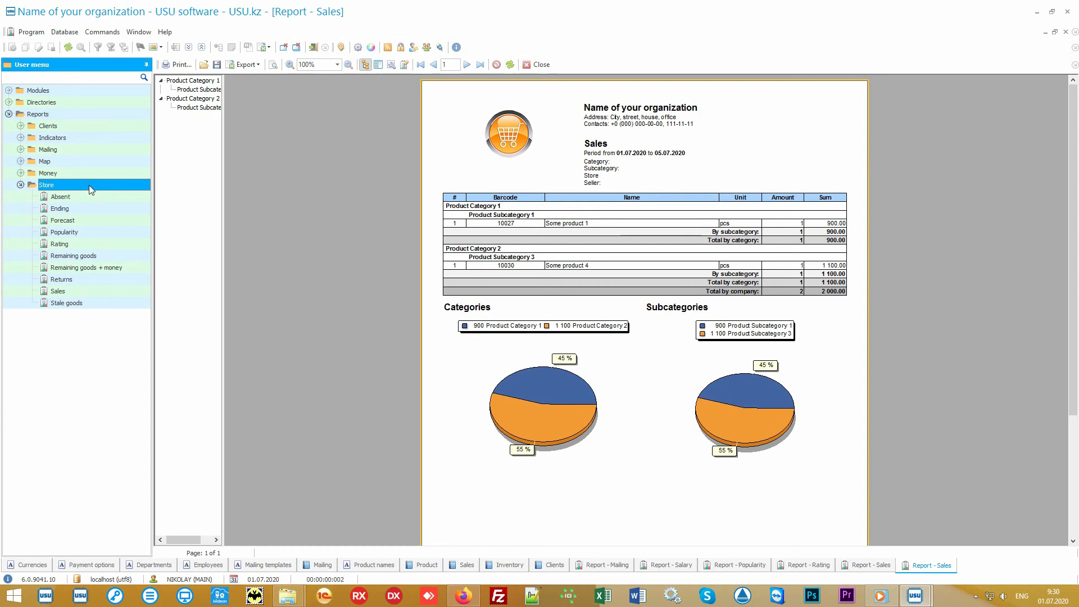
{"action": "double_click", "coordinate": [90, 291]}
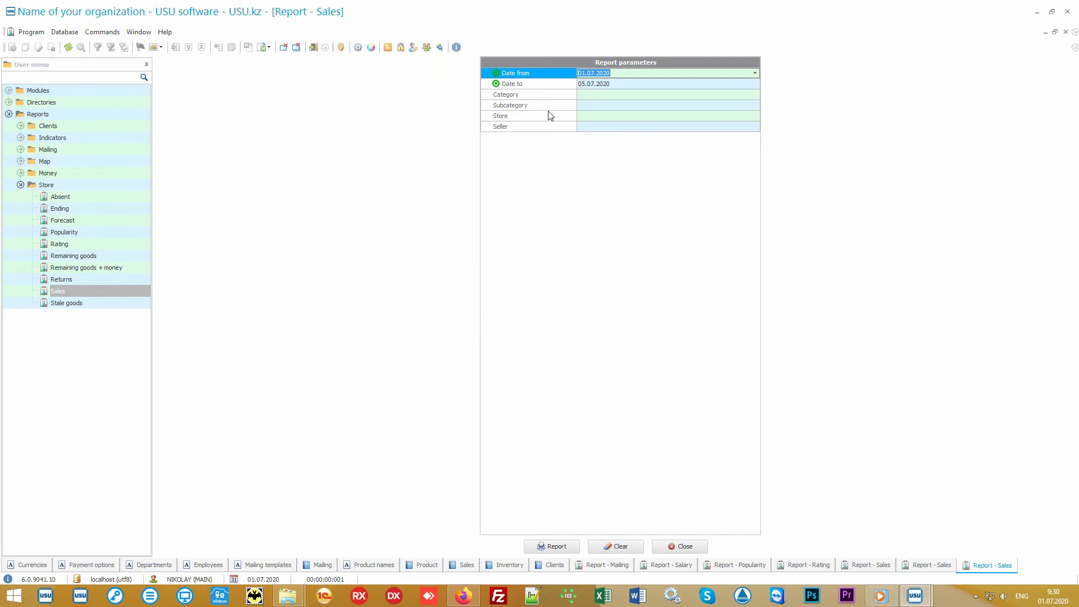
{"action": "left_click", "coordinate": [556, 85]}
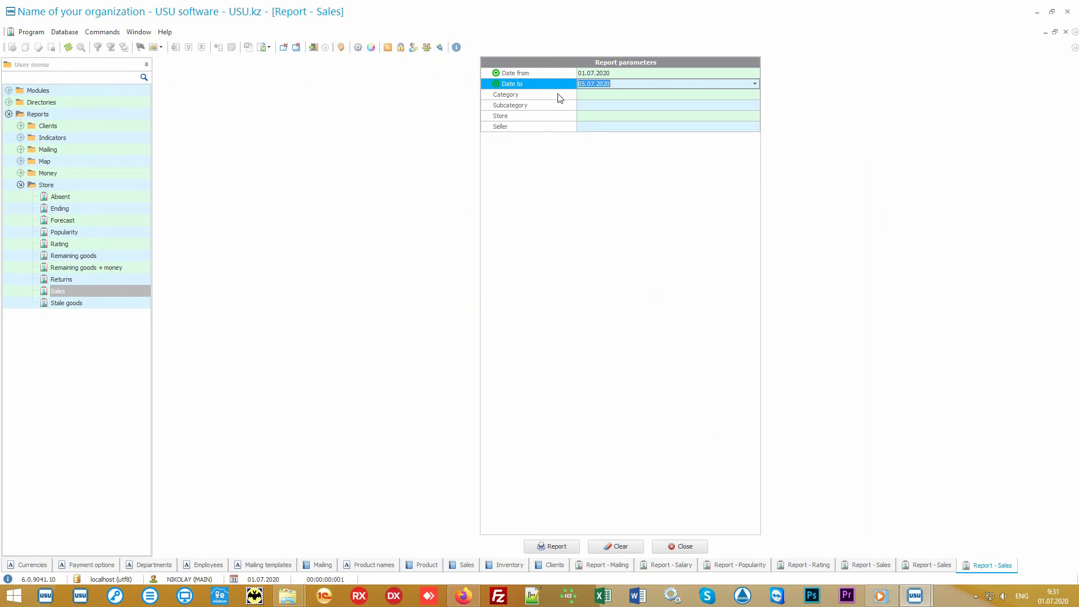
{"action": "left_click", "coordinate": [560, 96]}
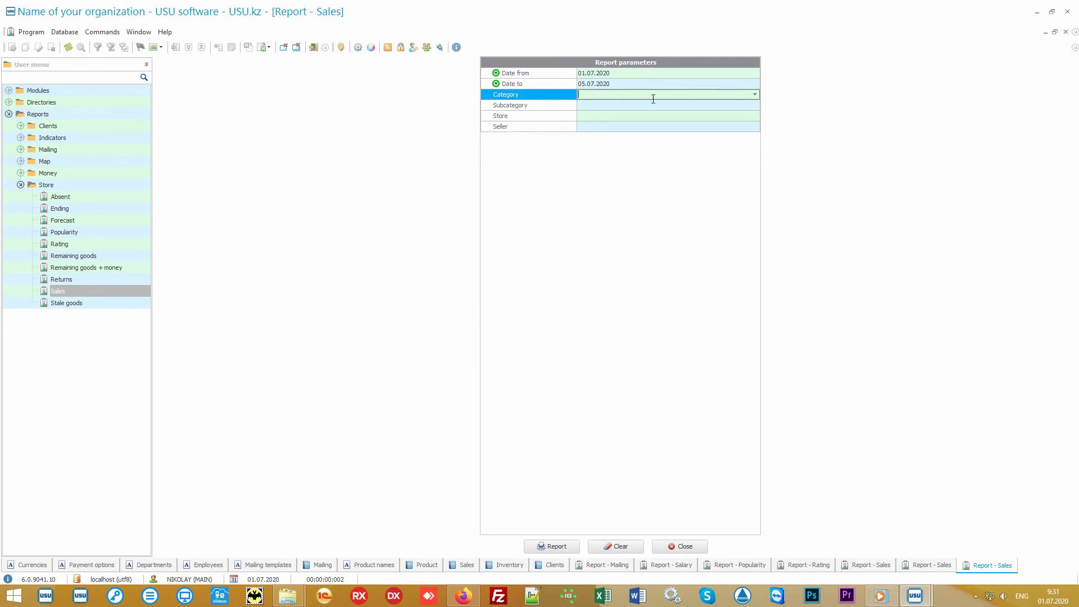
{"action": "left_click", "coordinate": [755, 95]}
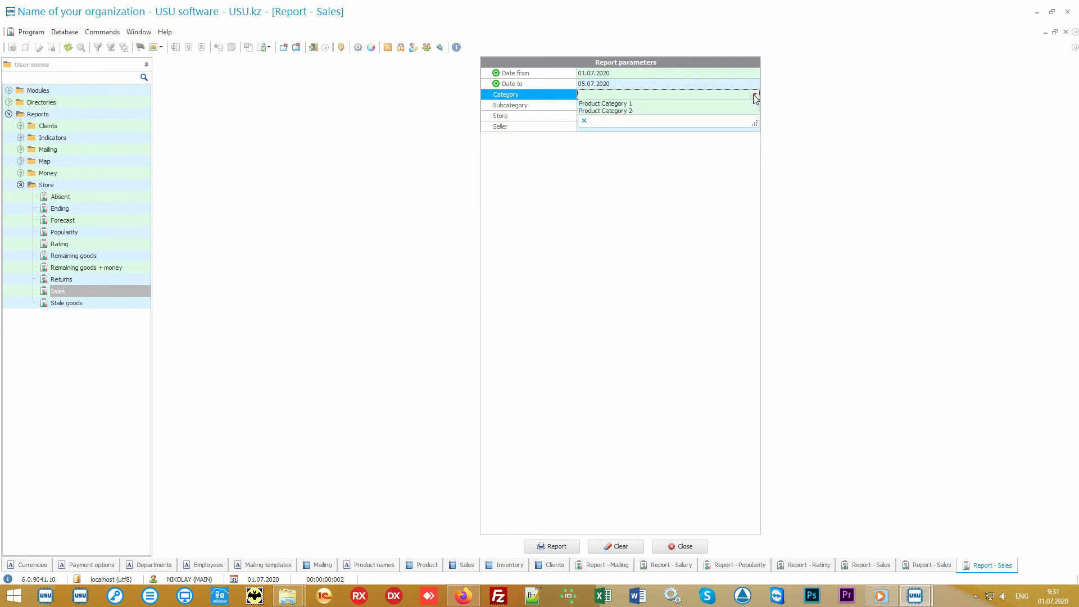
{"action": "left_click", "coordinate": [755, 96]}
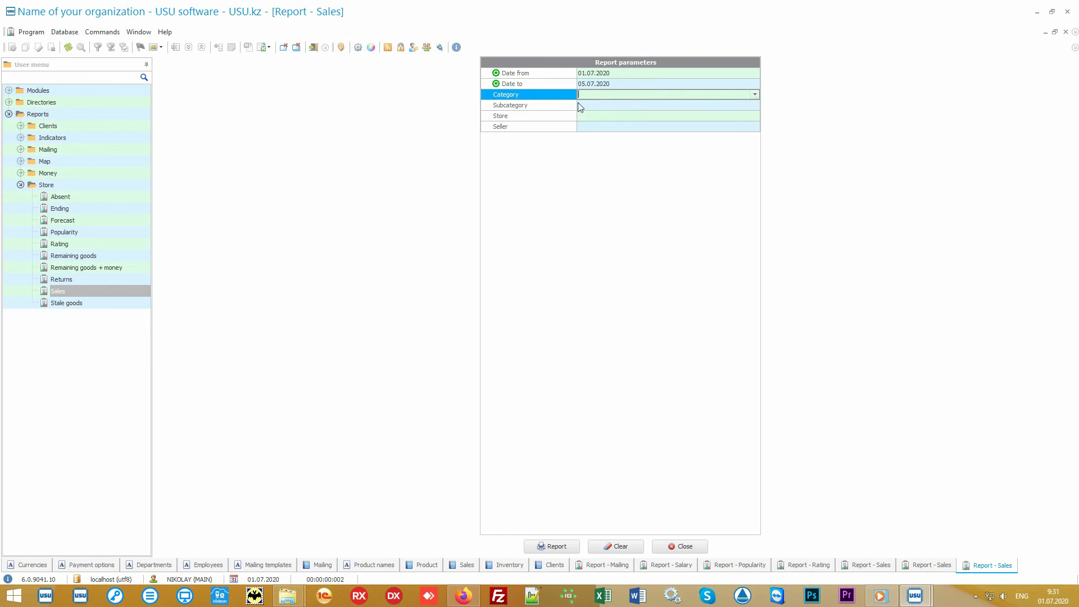
{"action": "left_click", "coordinate": [557, 106]}
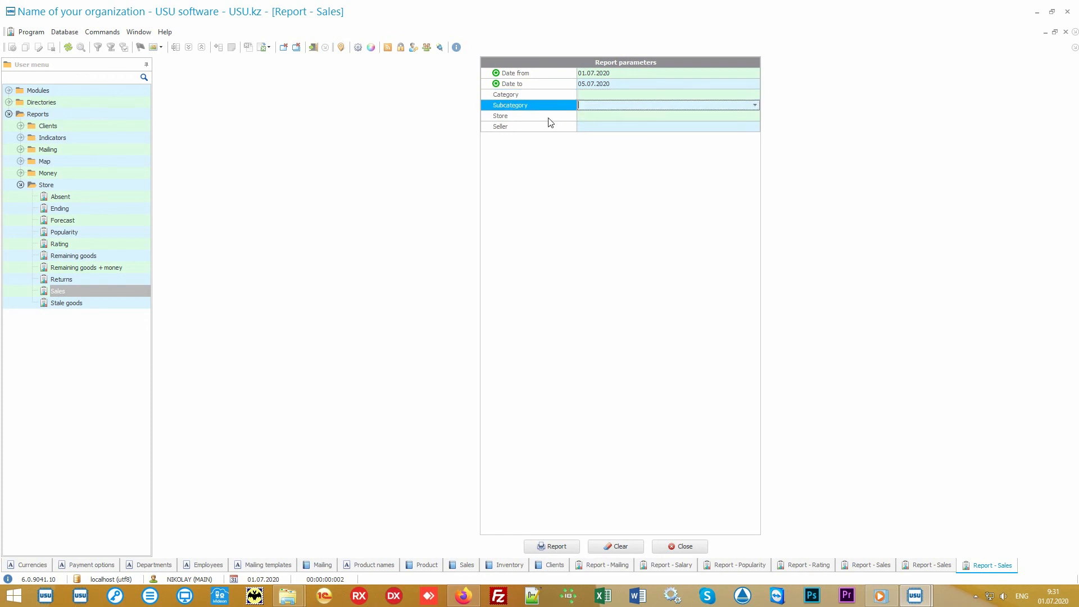
{"action": "left_click", "coordinate": [549, 117]}
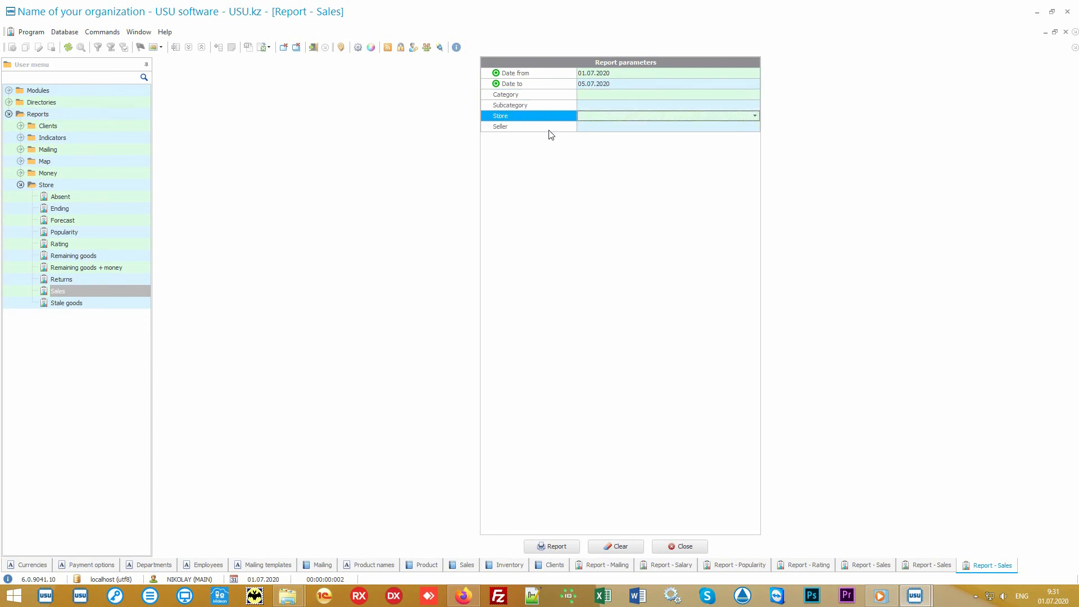
{"action": "left_click", "coordinate": [548, 128]}
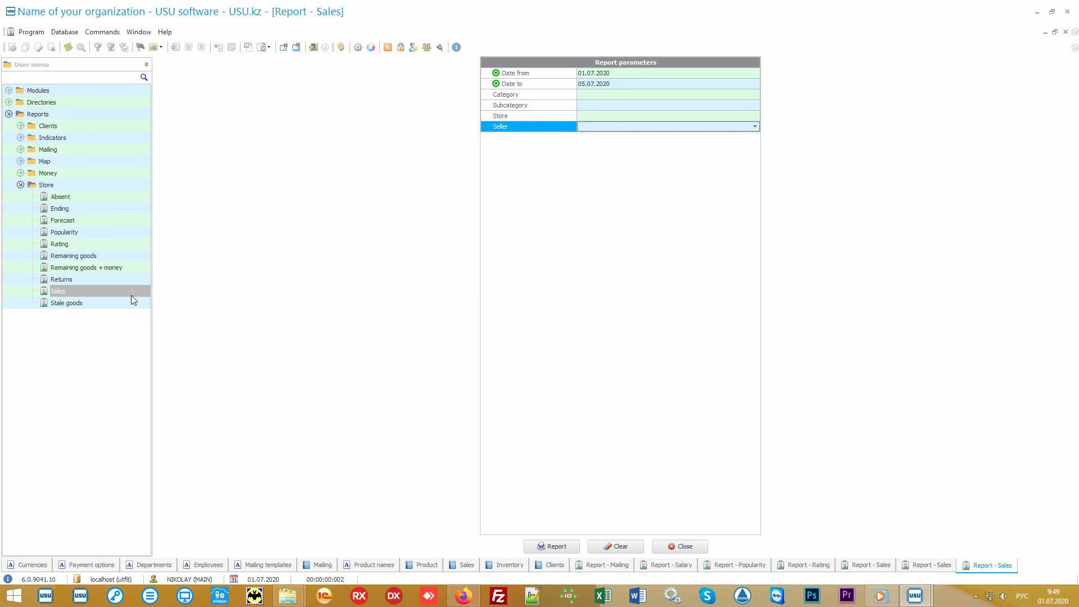
Generate the Stale goods report showing Some product 5 with 20 left at 5 000.00.
{"action": "left_click", "coordinate": [103, 305]}
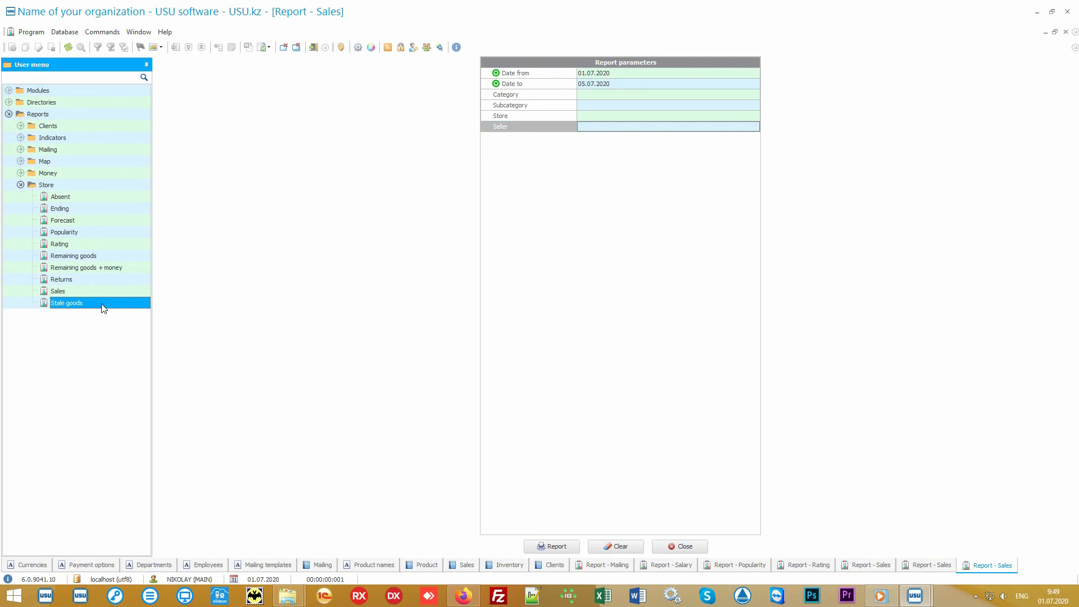
{"action": "double_click", "coordinate": [104, 307]}
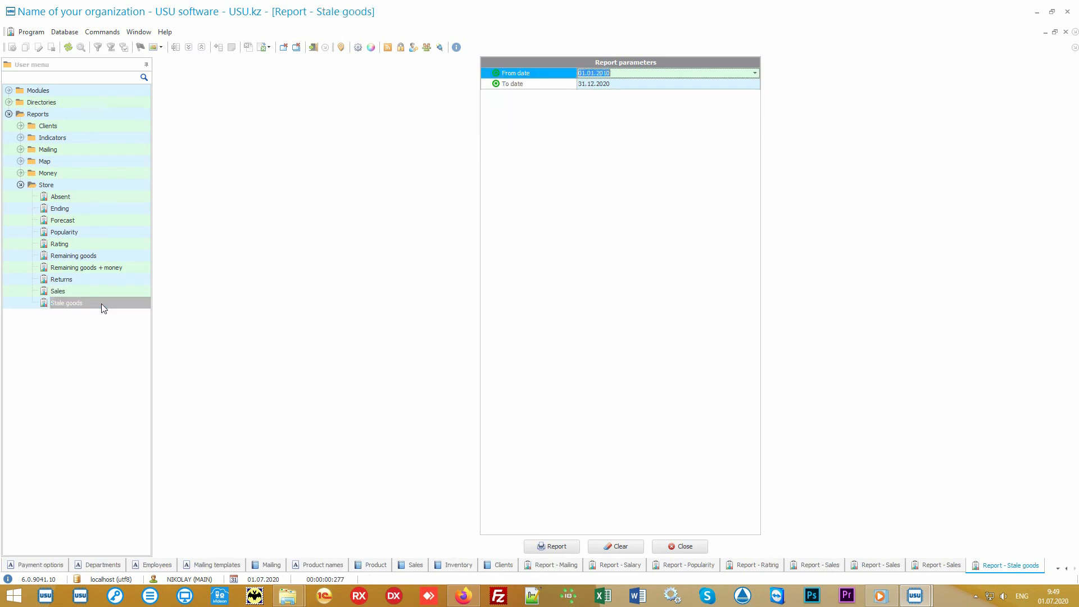
{"action": "left_click", "coordinate": [550, 547]}
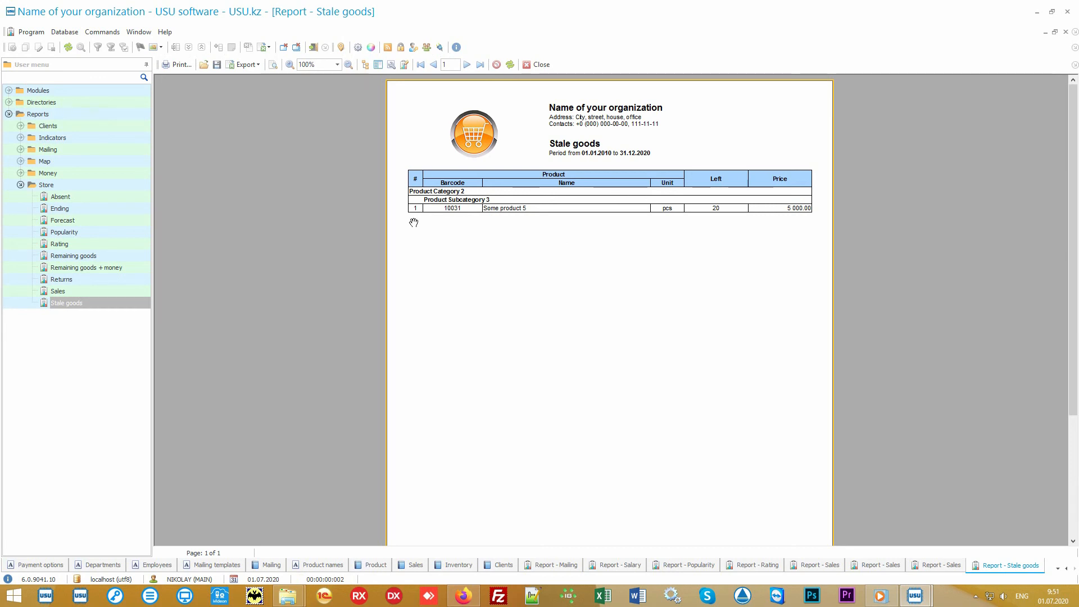
{"action": "left_click", "coordinate": [75, 201]}
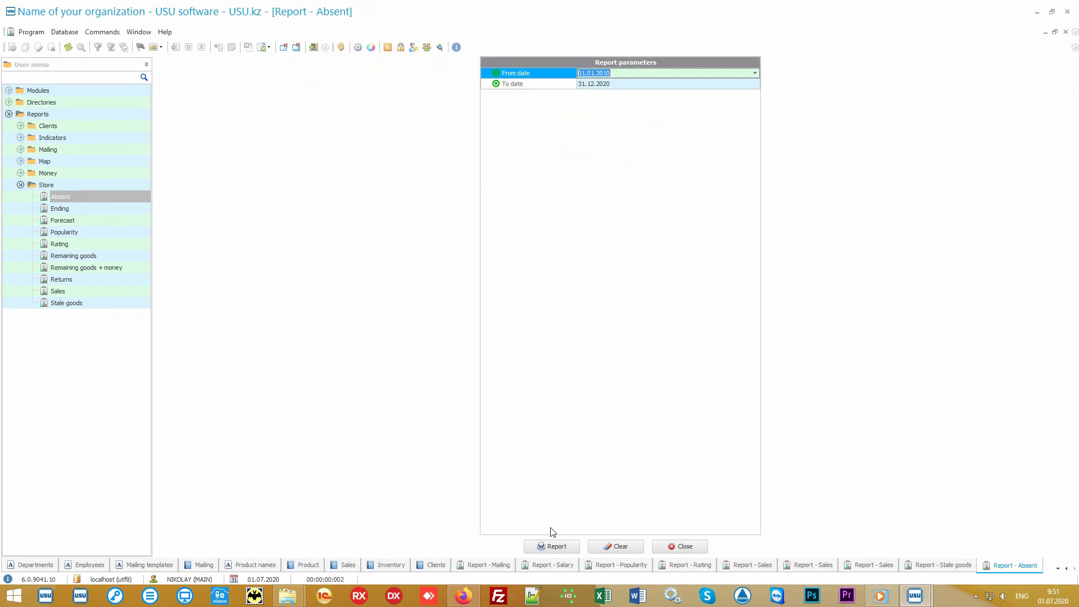
Generate the Absent report: Some product 6 requested 3 times, Some product 7 once.
{"action": "left_click", "coordinate": [565, 546]}
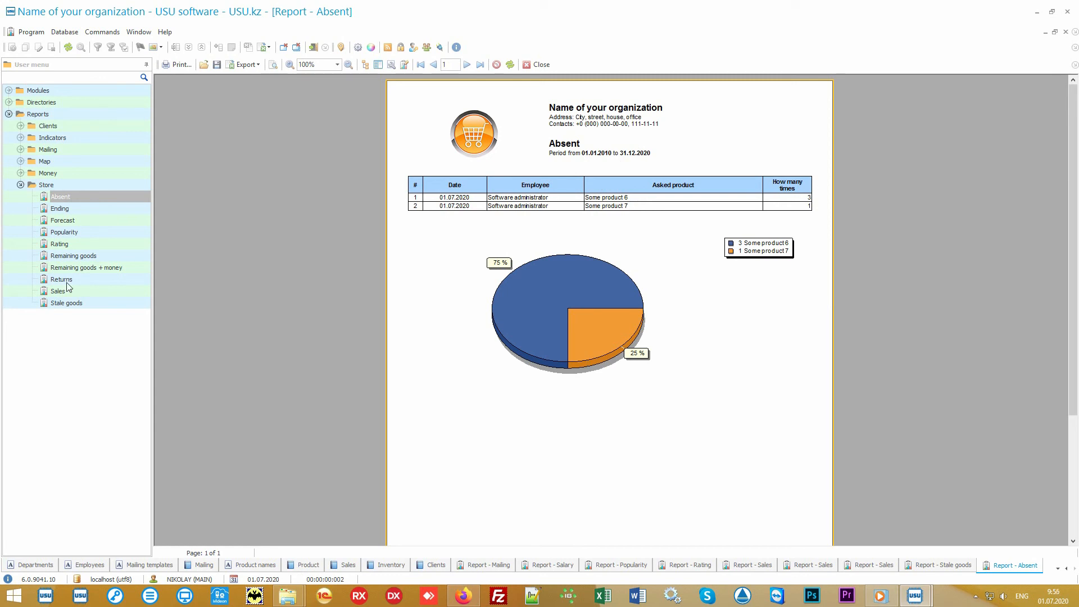
Generate the Returns report, showing one return of Some product 4 totalling 1 100.00.
{"action": "left_click", "coordinate": [61, 280]}
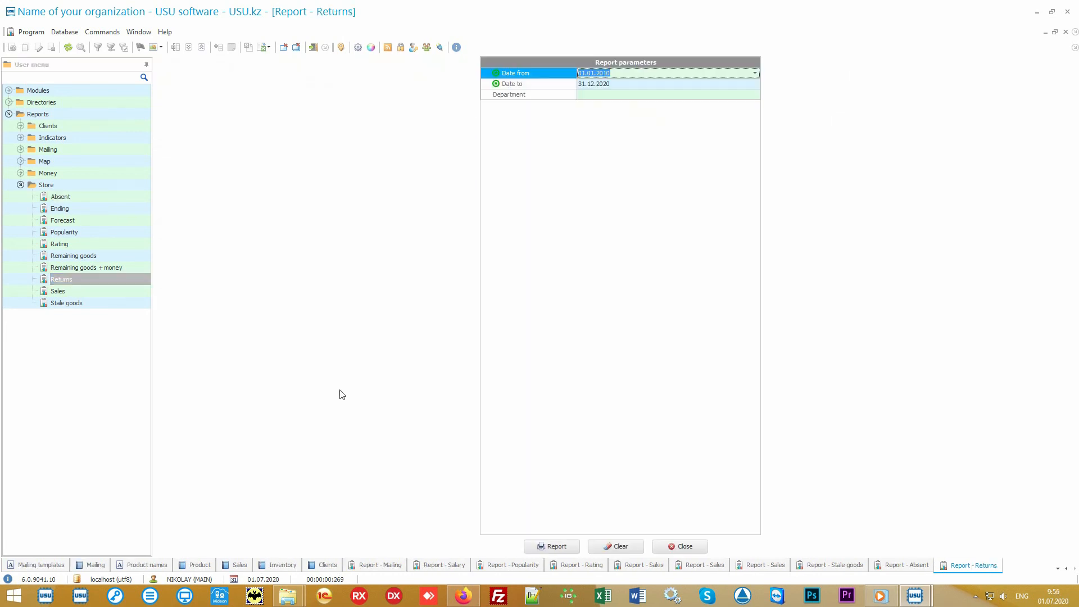
{"action": "left_click", "coordinate": [549, 543]}
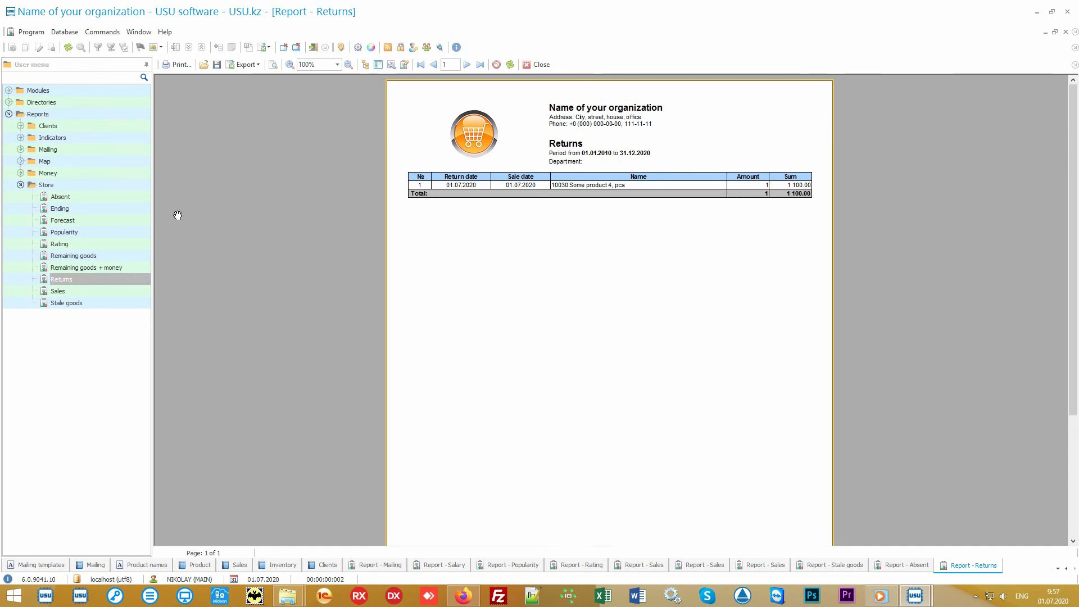
Run the Forecast report, then open the Ending report showing Some product 4 short by 9.
{"action": "left_click", "coordinate": [89, 221]}
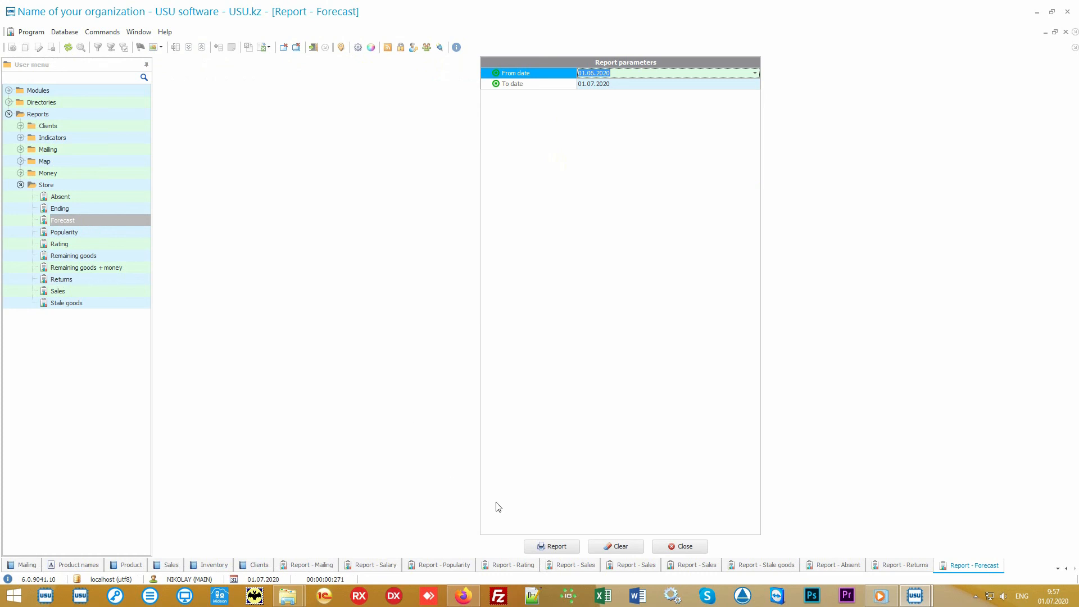
{"action": "left_click", "coordinate": [557, 546]}
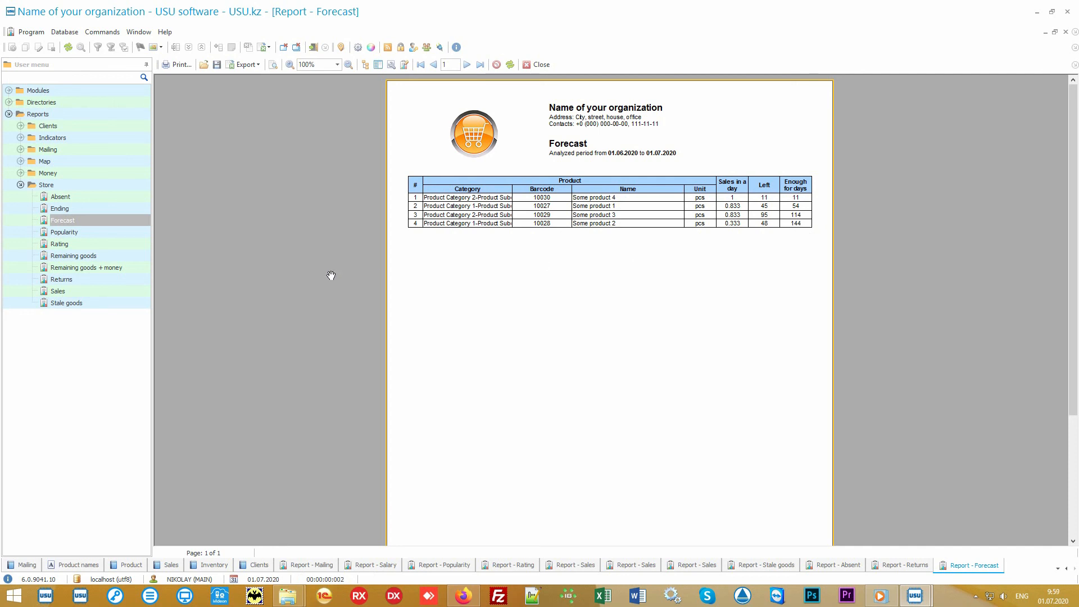
{"action": "left_click", "coordinate": [120, 208]}
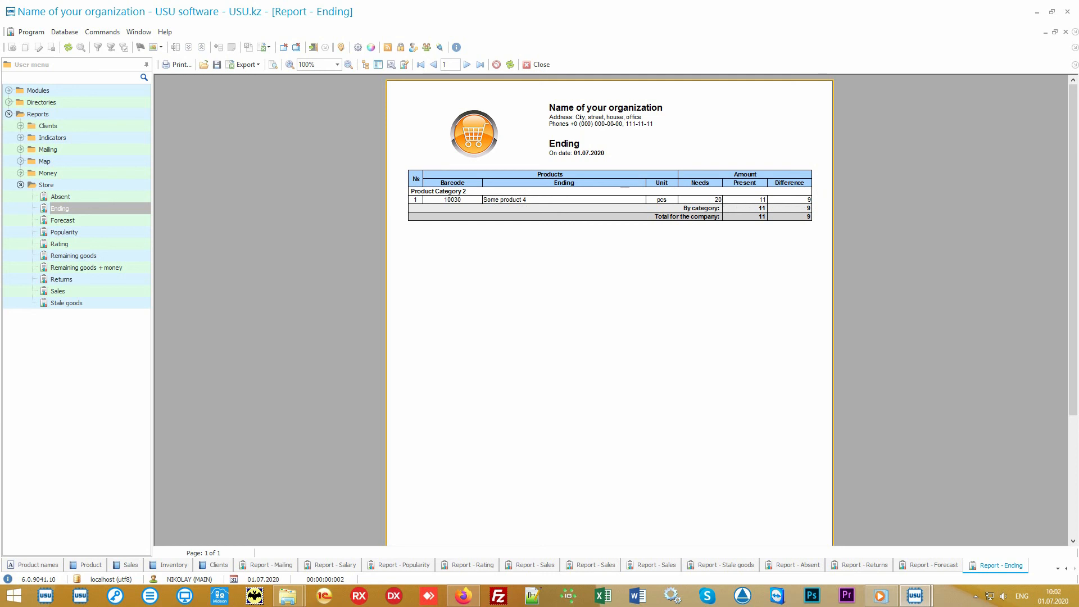
Generate the Remaining goods report (221 at first, 219 at end) and expand the Money reports folder.
{"action": "left_click", "coordinate": [109, 259]}
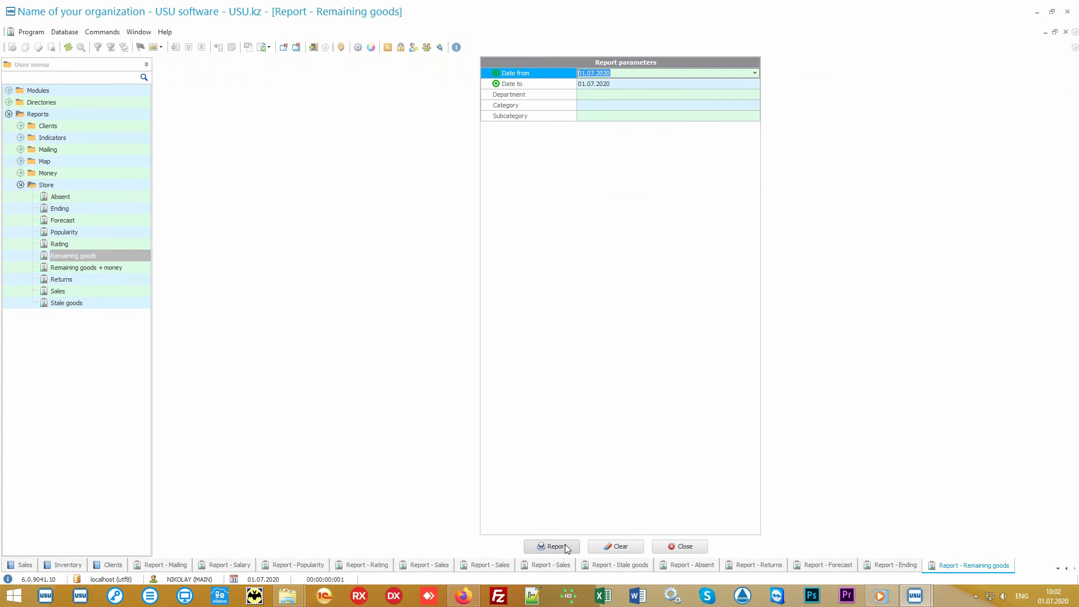
{"action": "left_click", "coordinate": [553, 547]}
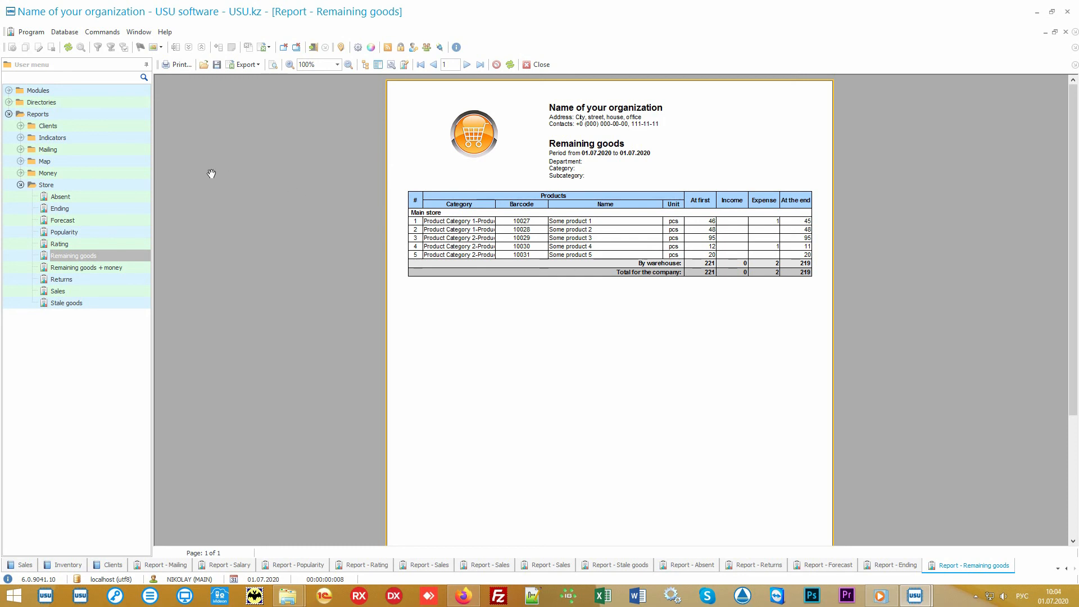
{"action": "double_click", "coordinate": [106, 173]}
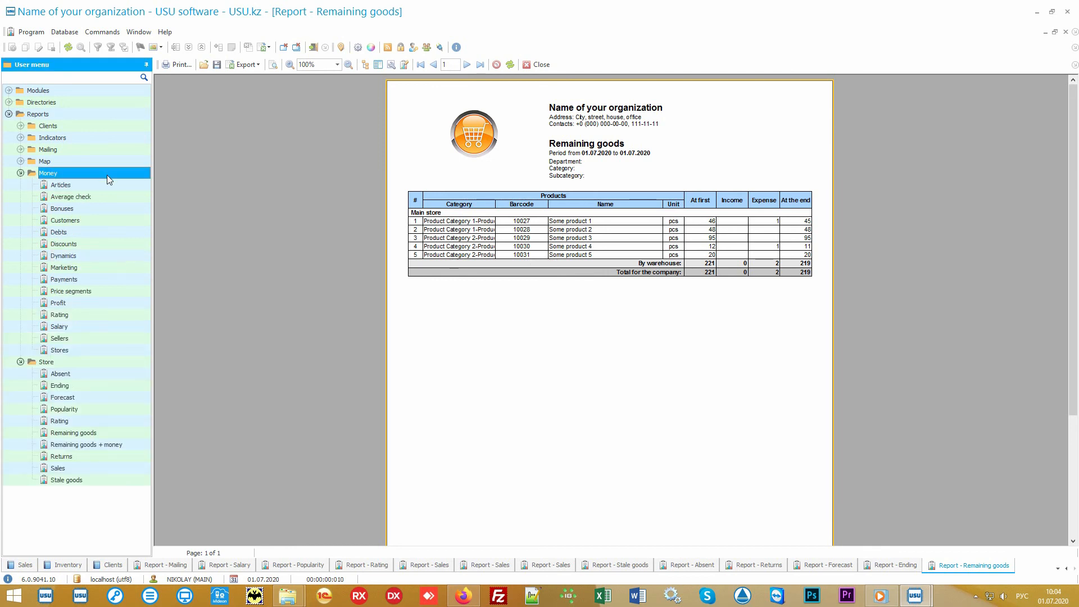
Collapse Store reports, open the Financial items directory, then the Articles report parameters.
{"action": "left_click", "coordinate": [19, 364]}
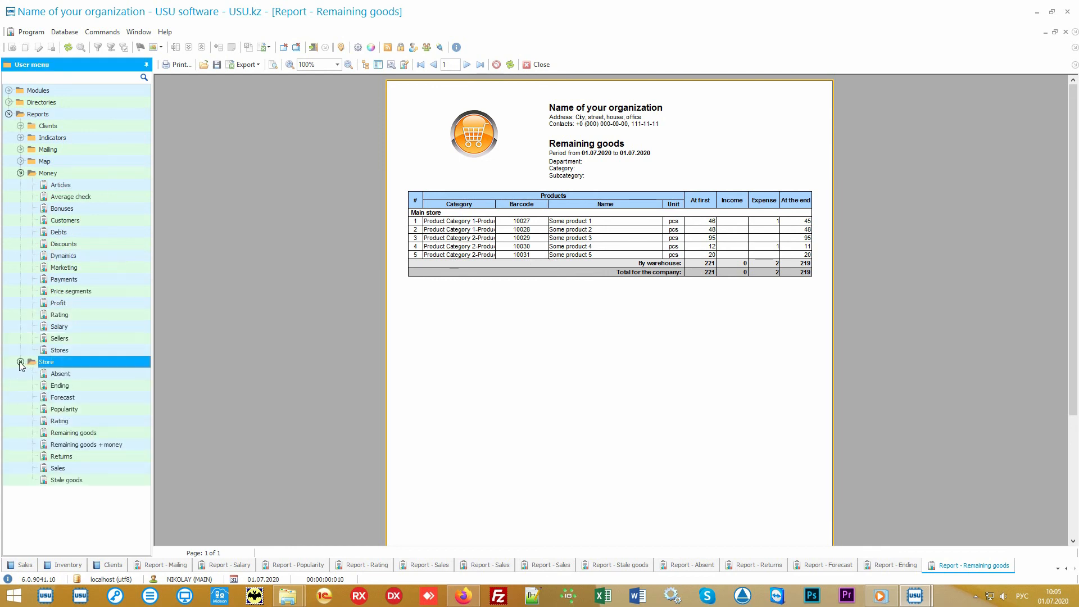
{"action": "left_click", "coordinate": [20, 363]}
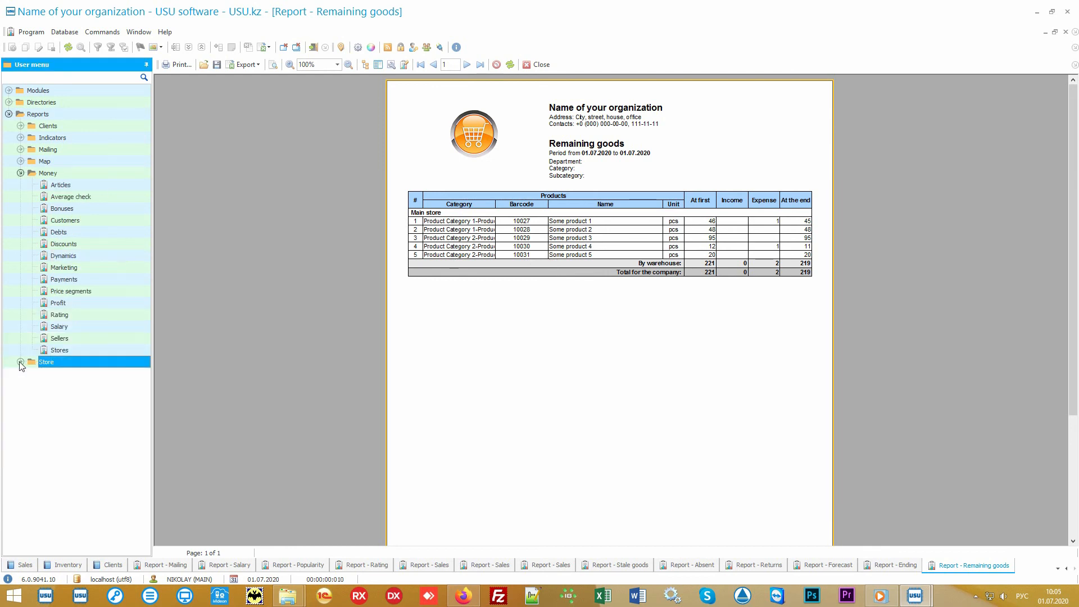
{"action": "left_click", "coordinate": [84, 174]}
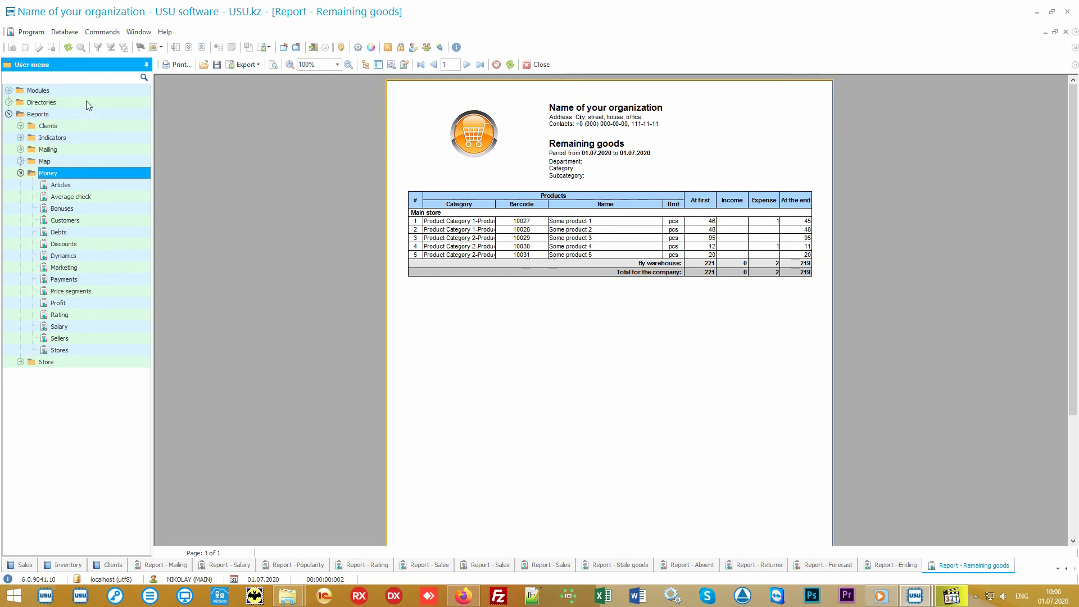
{"action": "double_click", "coordinate": [86, 101]}
{"action": "double_click", "coordinate": [76, 149]}
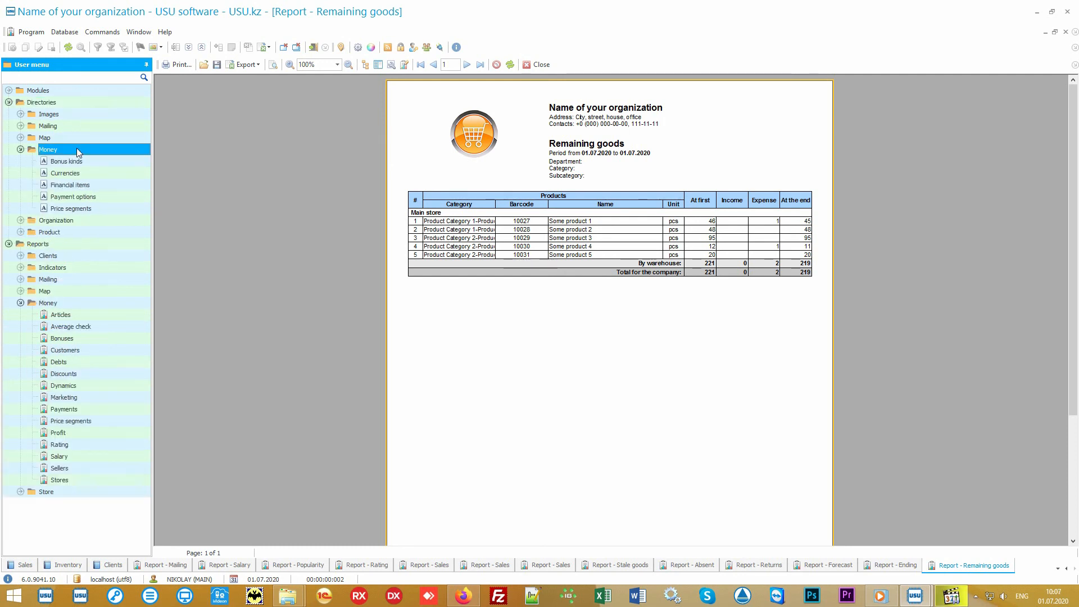
{"action": "double_click", "coordinate": [104, 184]}
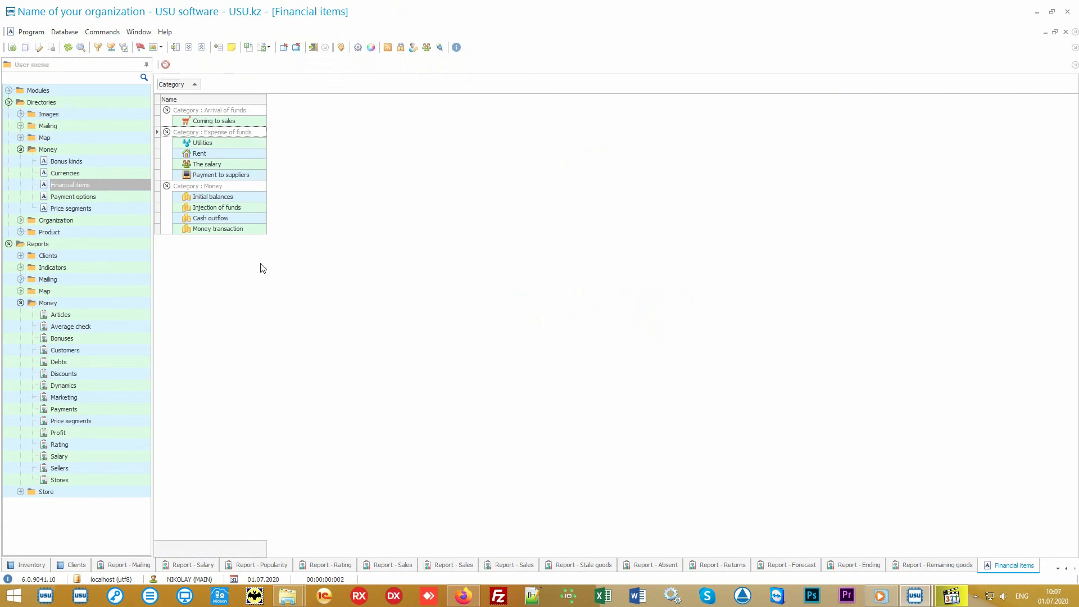
{"action": "double_click", "coordinate": [102, 313]}
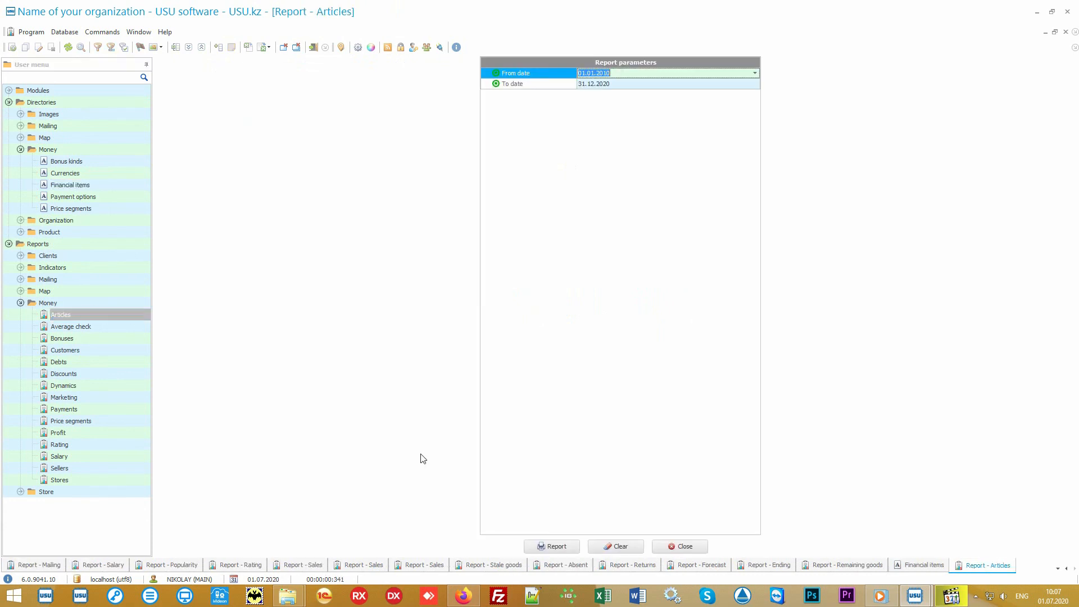
Generate the Articles report: expenses 74 000.00 led by Rent, income 11 150.00.
{"action": "left_click", "coordinate": [544, 545]}
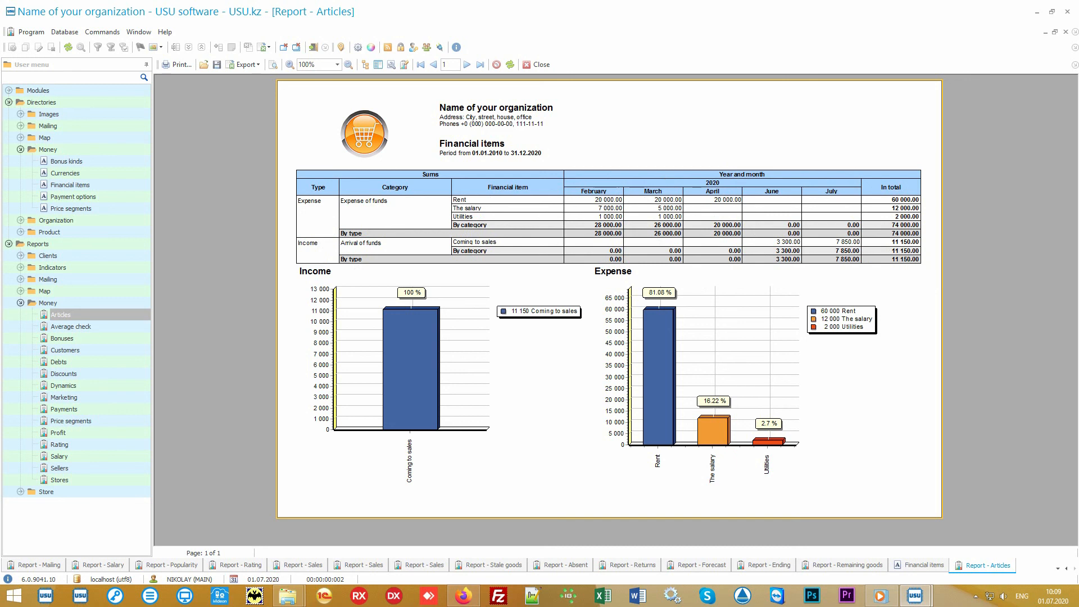
Generate the Average check report, then the Price segments report (8 items, 13 750.00).
{"action": "left_click", "coordinate": [99, 325]}
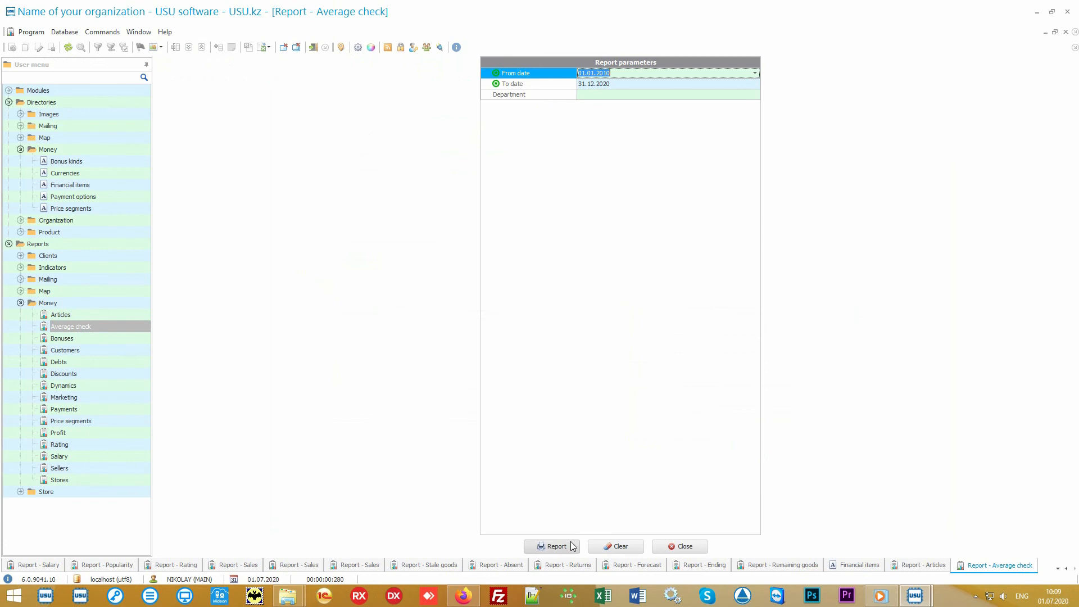
{"action": "left_click", "coordinate": [572, 546]}
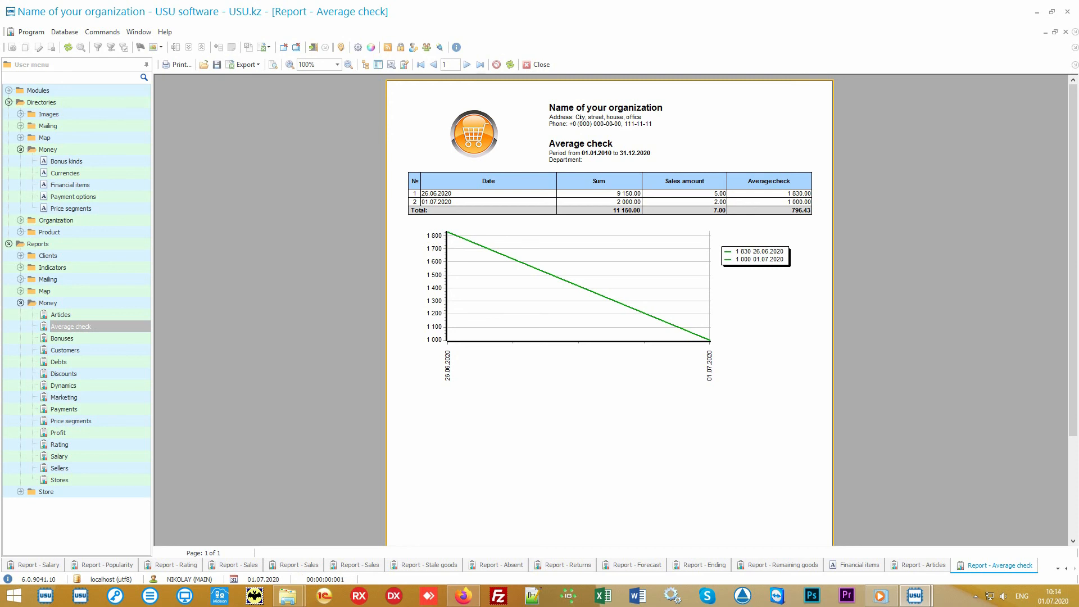
{"action": "left_click", "coordinate": [116, 421]}
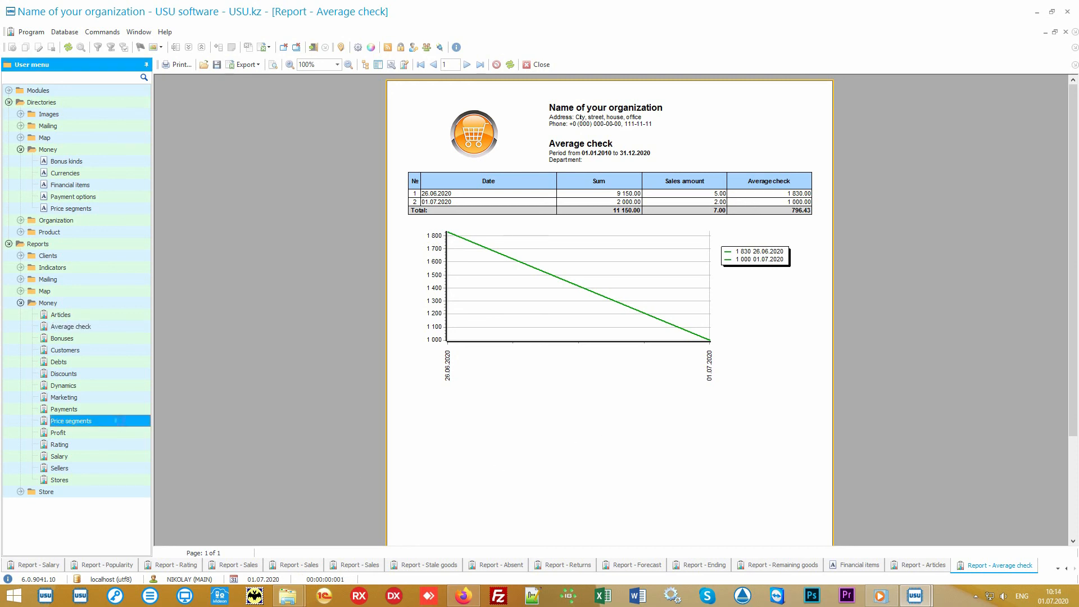
{"action": "left_click", "coordinate": [554, 545]}
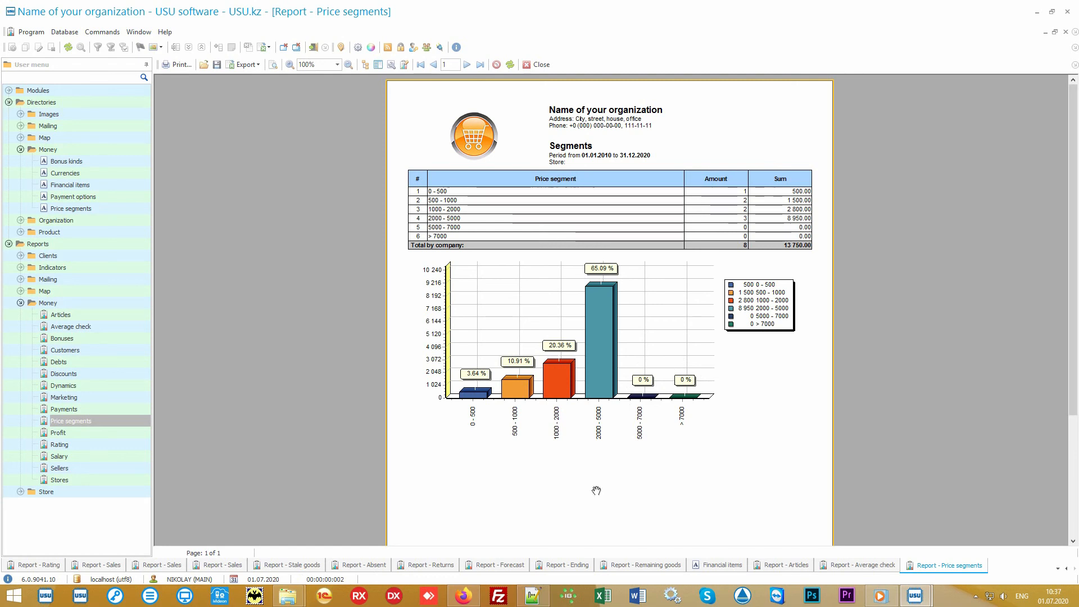
Generate the Rating, Marketing, Stores and Sellers reports; Sellers shows 6 sales totalling 12 250.00.
{"action": "left_click", "coordinate": [104, 448]}
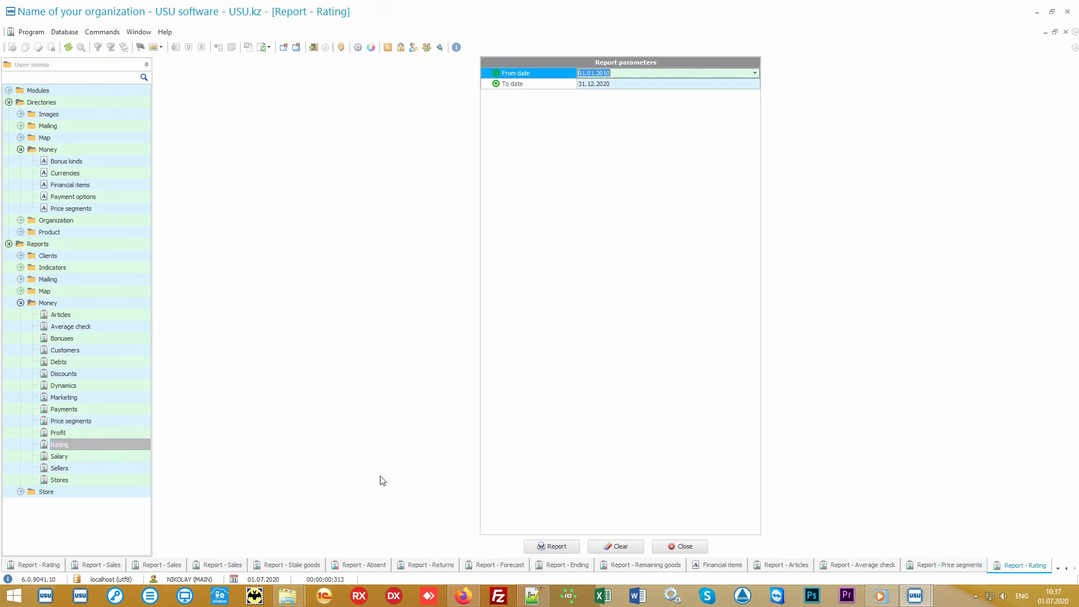
{"action": "left_click", "coordinate": [553, 548]}
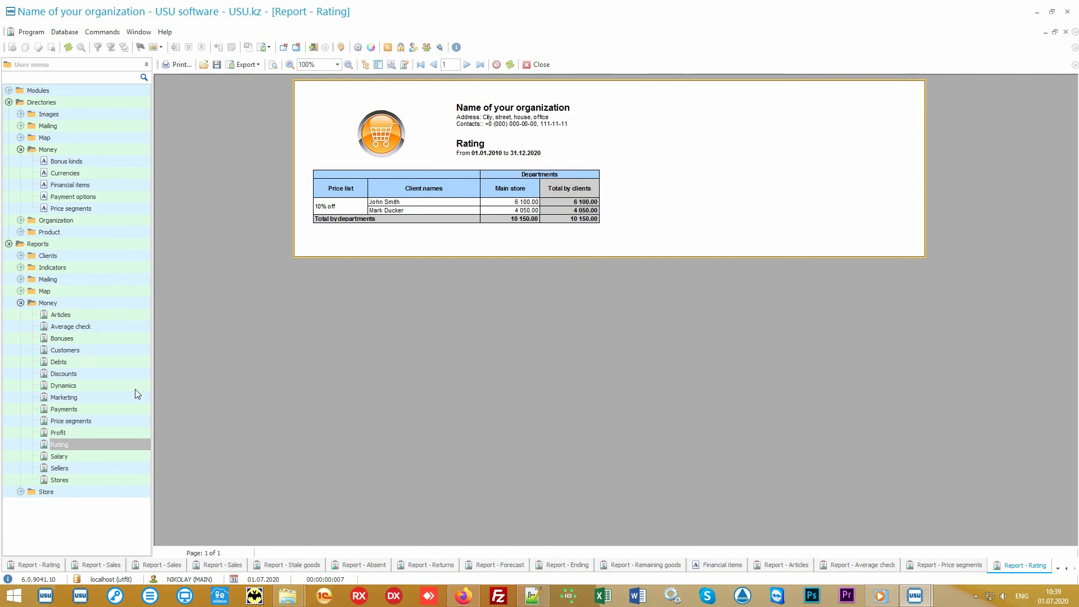
{"action": "left_click", "coordinate": [106, 397]}
{"action": "left_click", "coordinate": [552, 546]}
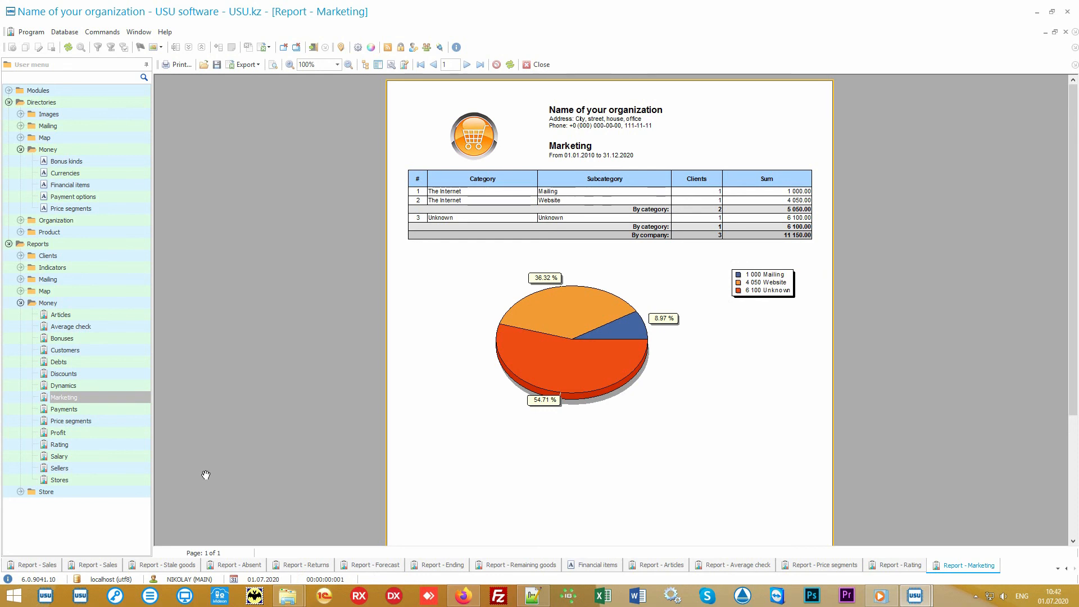
{"action": "left_click", "coordinate": [109, 478]}
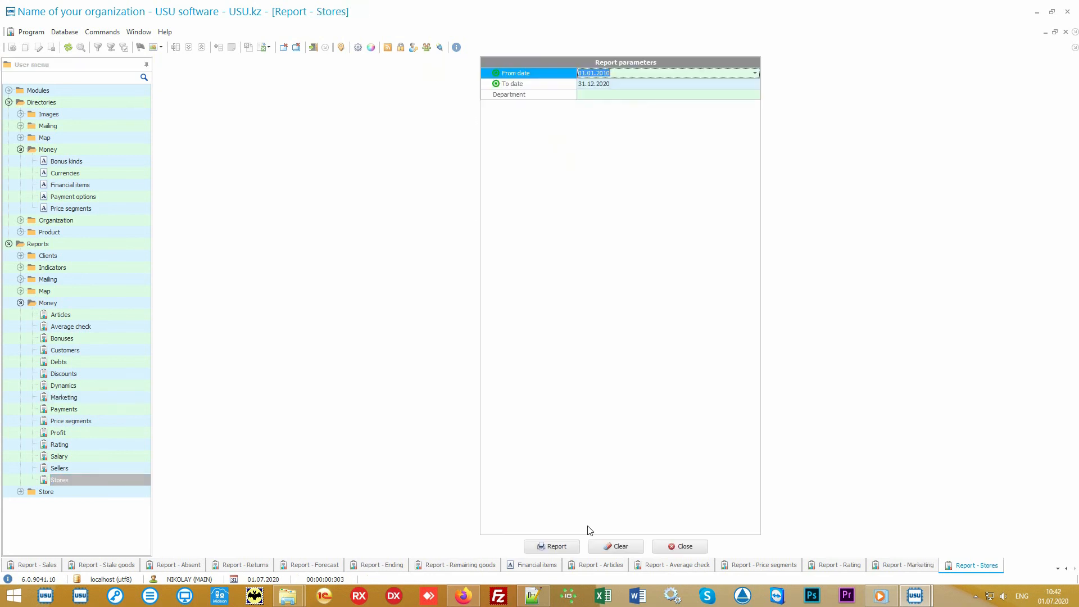
{"action": "left_click", "coordinate": [553, 545]}
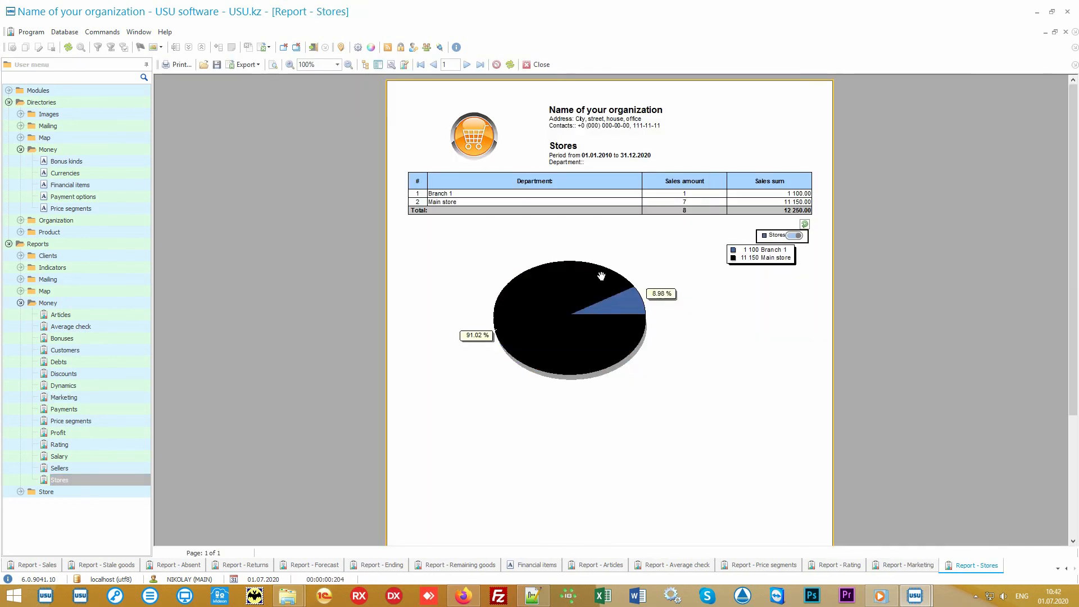
{"action": "left_click", "coordinate": [101, 470]}
{"action": "left_click", "coordinate": [551, 545]}
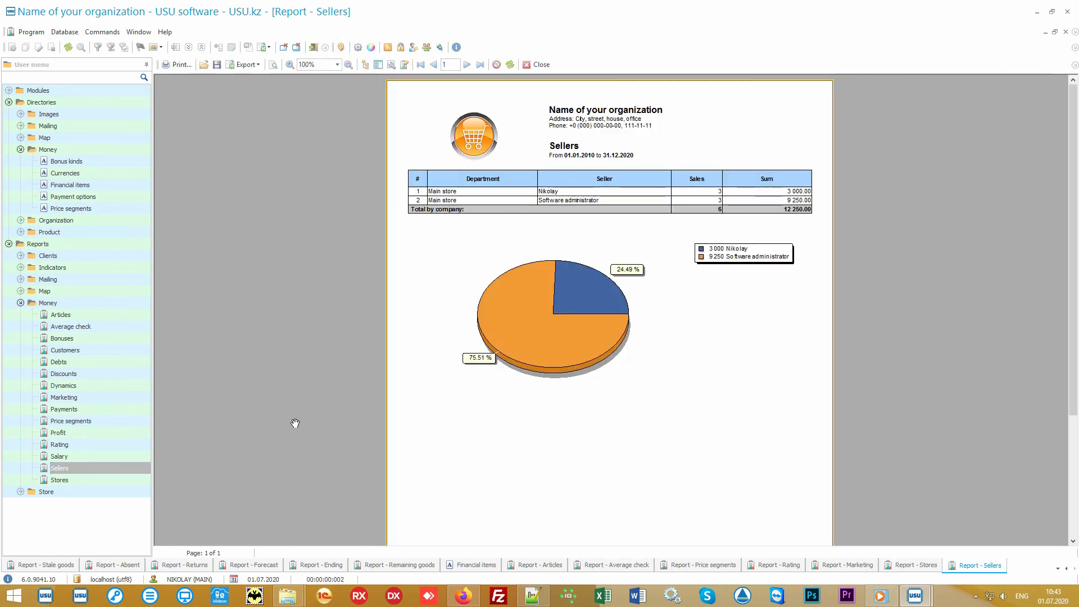
Generate the Salary report, then the Discounts report totalling 875.00 (Cause 1 675.00, Cause 2 200.00).
{"action": "left_click", "coordinate": [96, 455]}
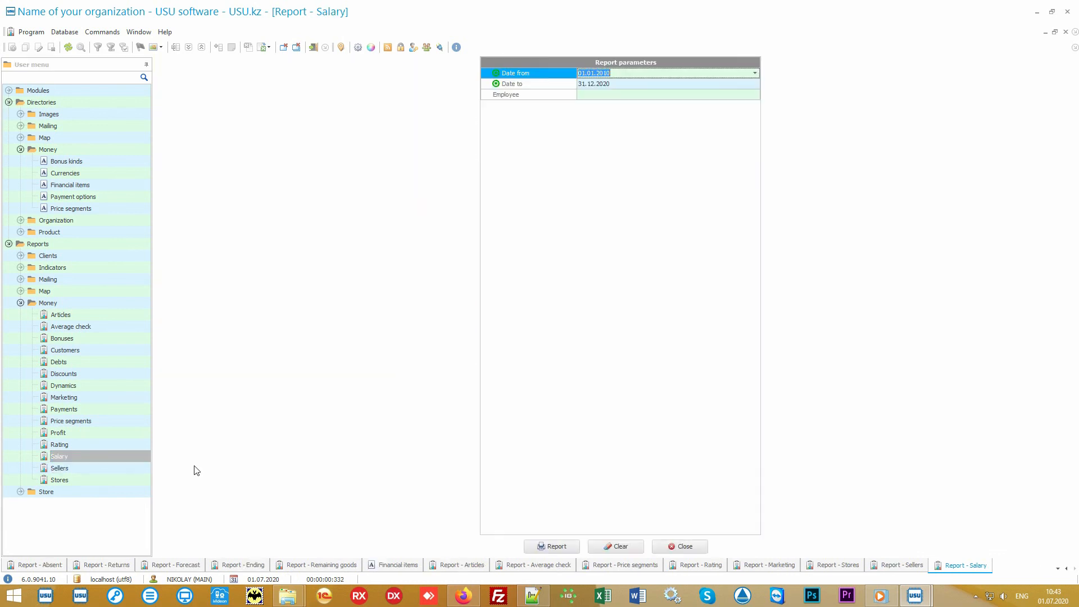
{"action": "left_click", "coordinate": [551, 546]}
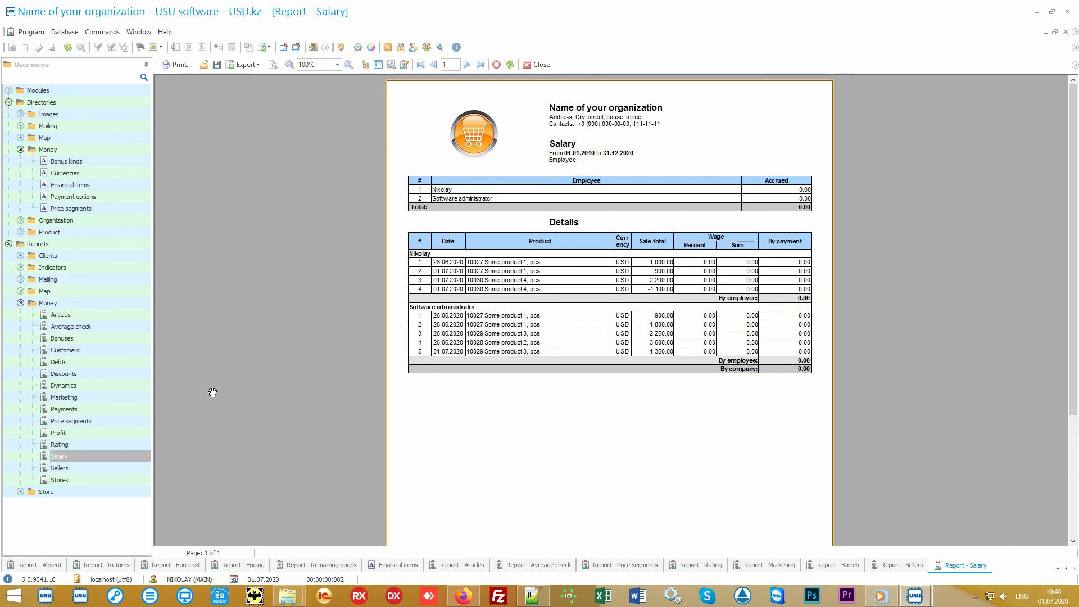
{"action": "left_click", "coordinate": [125, 374]}
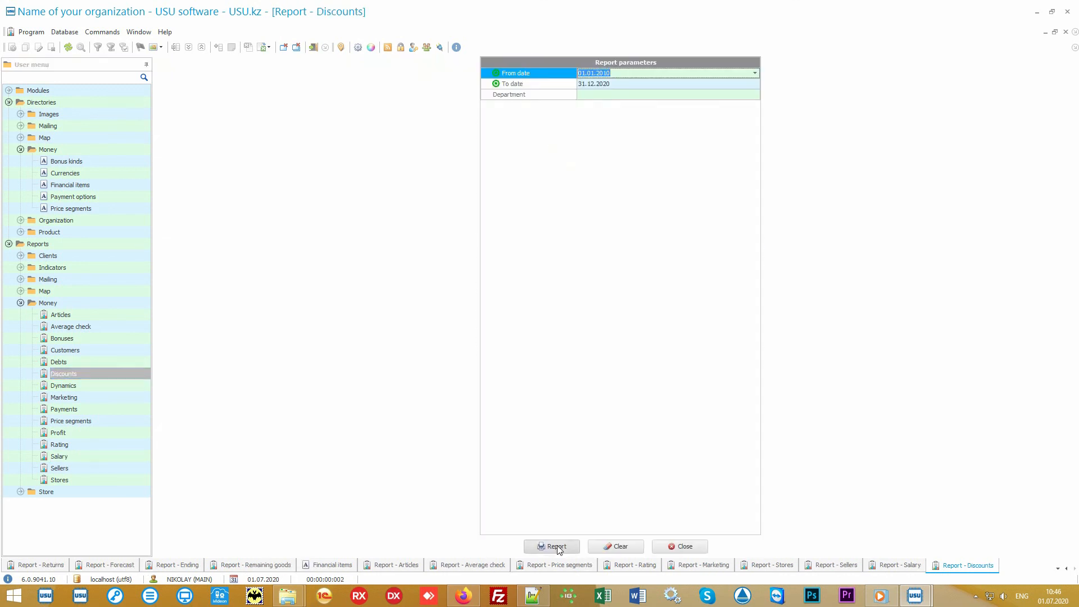
{"action": "left_click", "coordinate": [554, 546]}
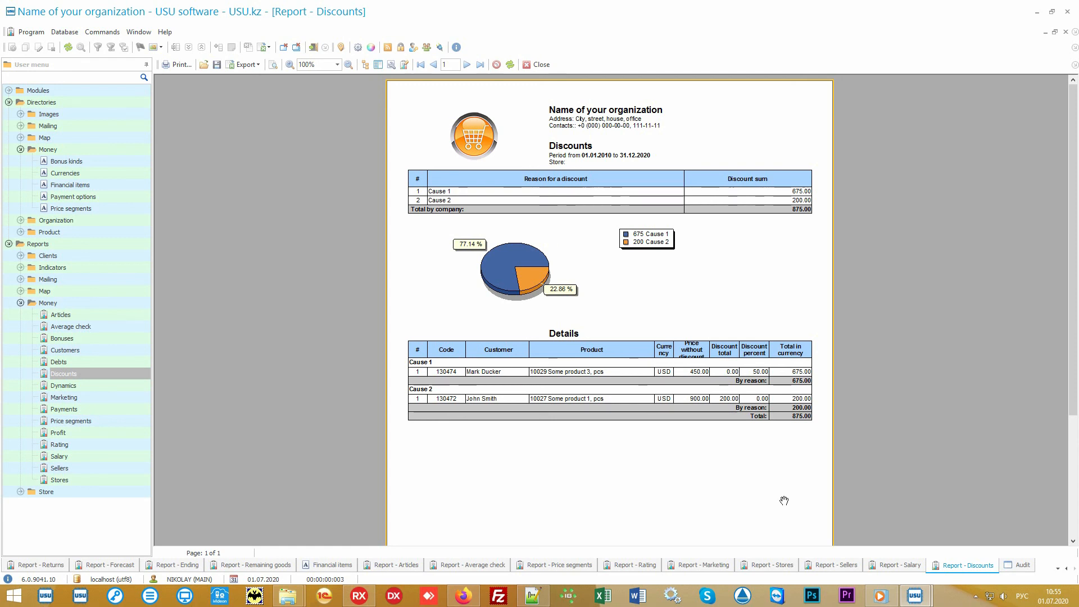
Bring up the Audit log at the bottom of the USU software window.
{"action": "left_click", "coordinate": [1022, 565]}
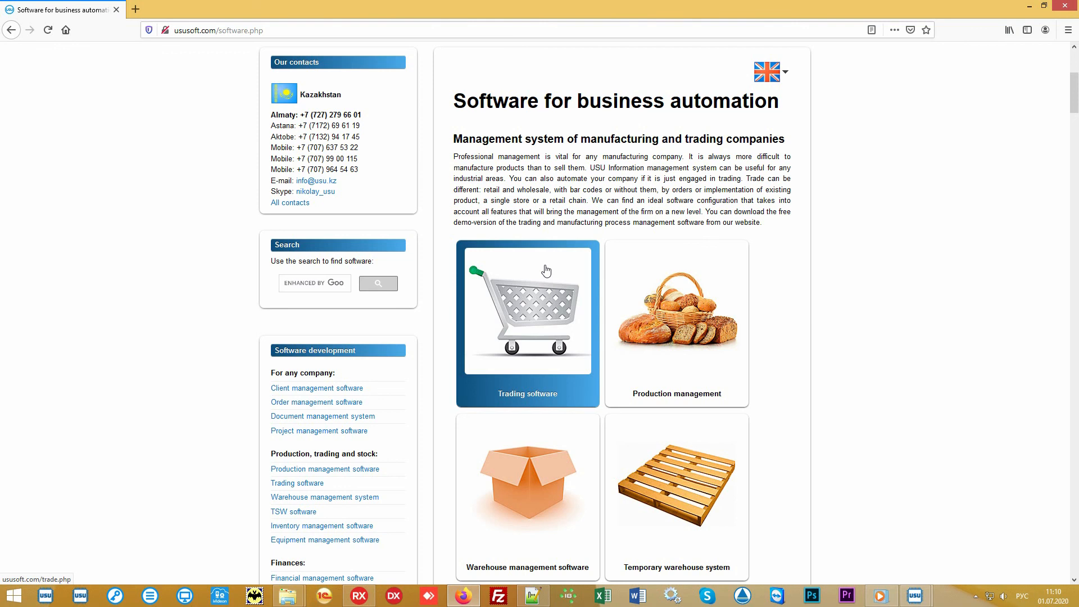
Go to the Software price page on ususoft.com.
{"action": "scroll", "coordinate": [545, 270], "scroll_direction": "up", "scroll_amount": 5}
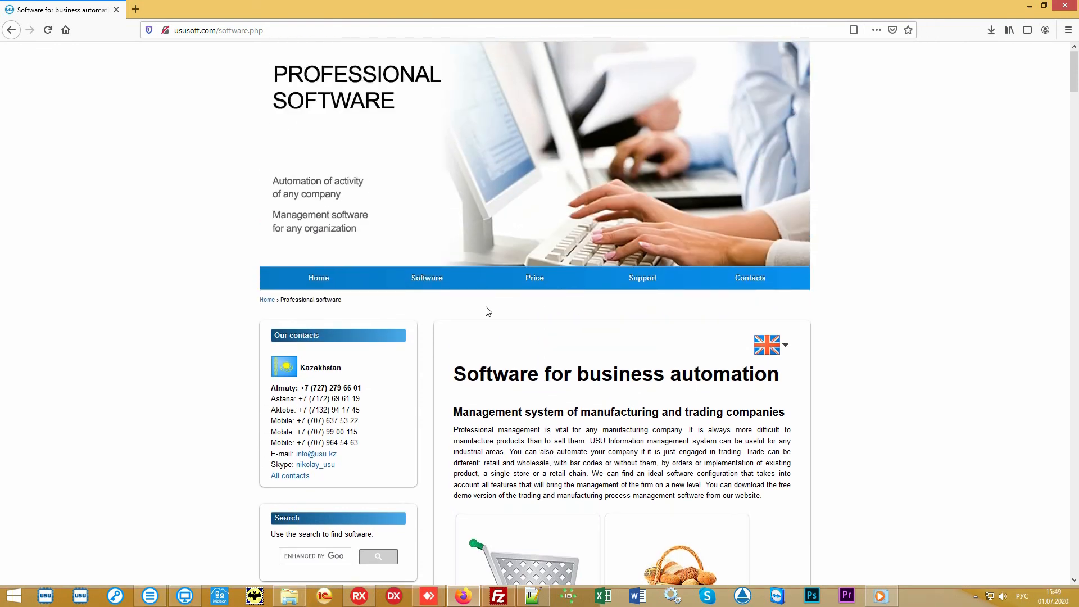
{"action": "left_click", "coordinate": [528, 286]}
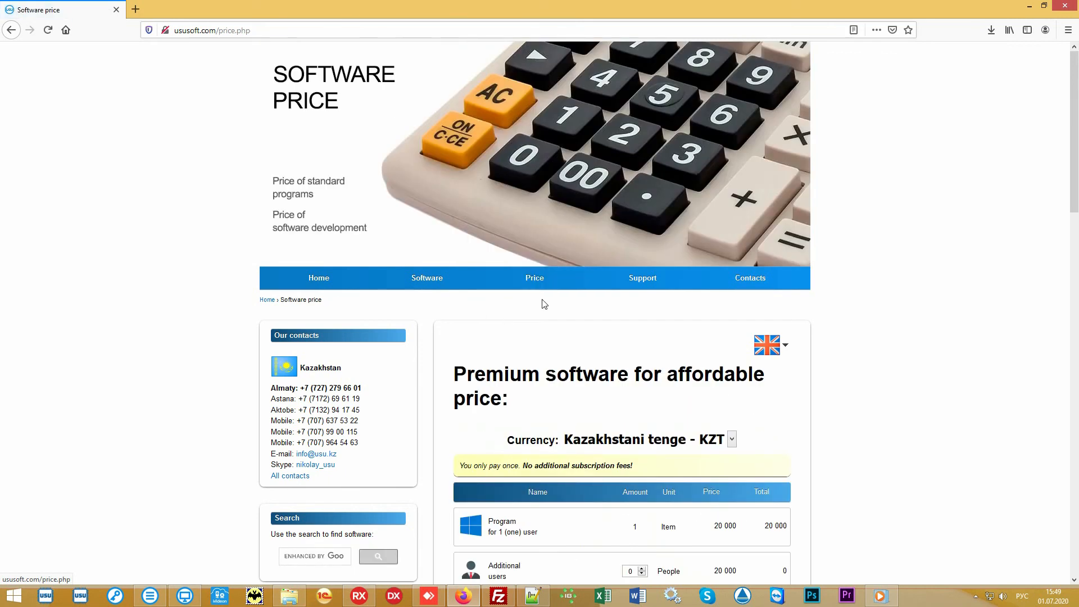
{"action": "scroll", "coordinate": [896, 367], "scroll_direction": "down", "scroll_amount": 3}
{"action": "scroll", "coordinate": [896, 367], "scroll_direction": "down", "scroll_amount": 2}
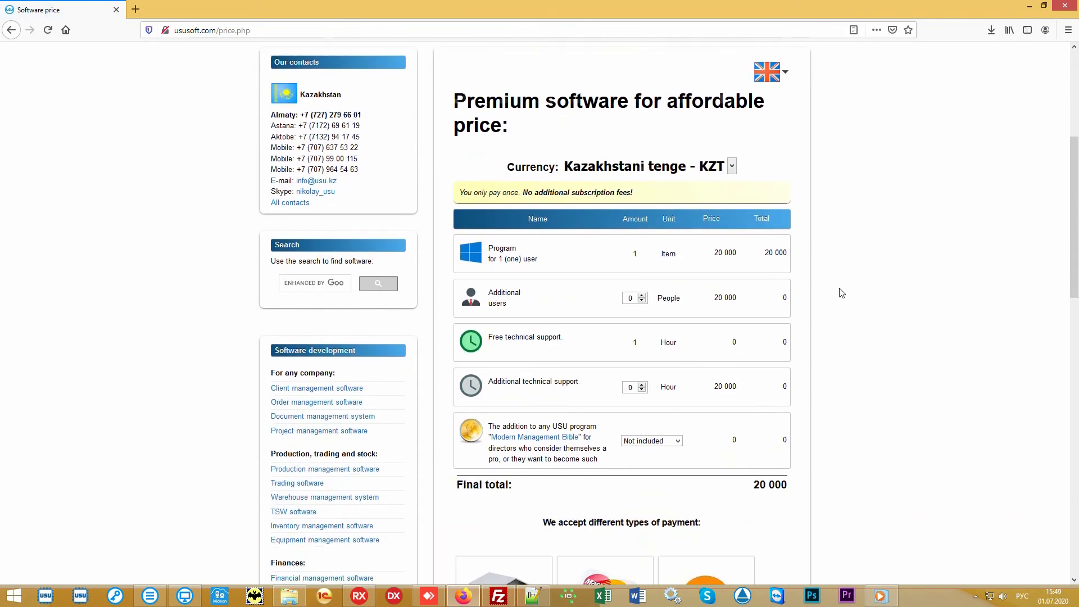
Switch the price currency to 'US dollar - USD', giving a final total of 60.
{"action": "left_click", "coordinate": [732, 153]}
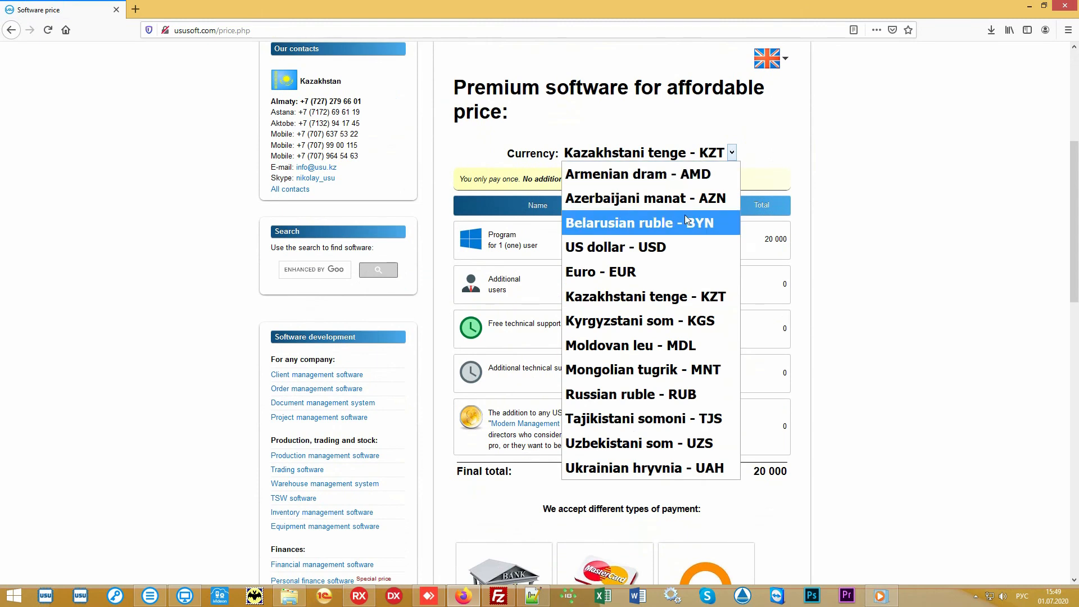
{"action": "left_click", "coordinate": [661, 250]}
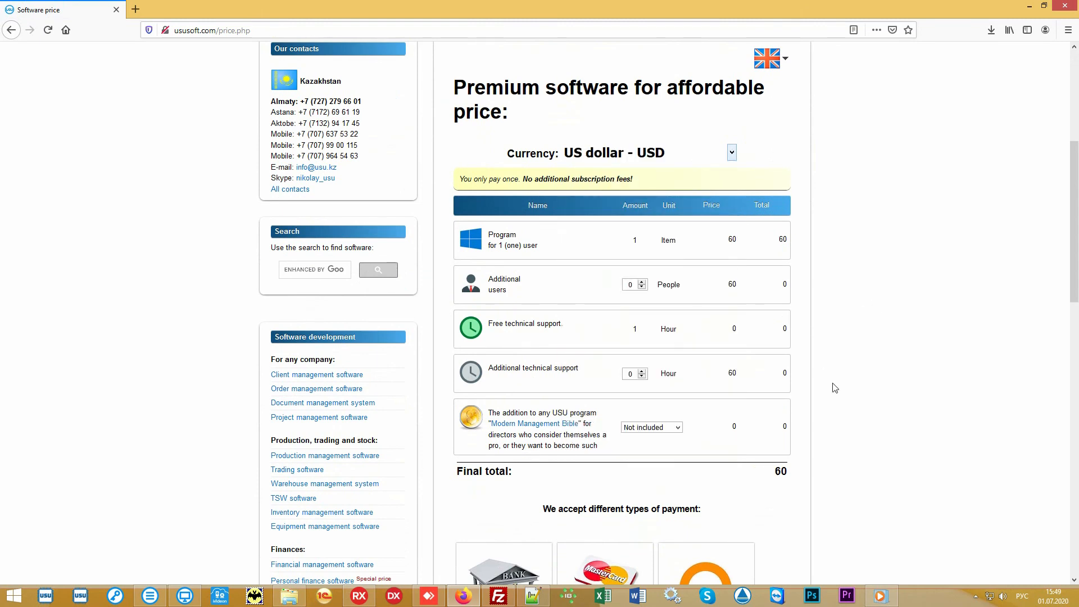
{"action": "left_click_drag", "start_coordinate": [774, 474], "coordinate": [792, 474]}
{"action": "left_click", "coordinate": [748, 472]}
{"action": "scroll", "coordinate": [919, 295], "scroll_direction": "down", "scroll_amount": 2}
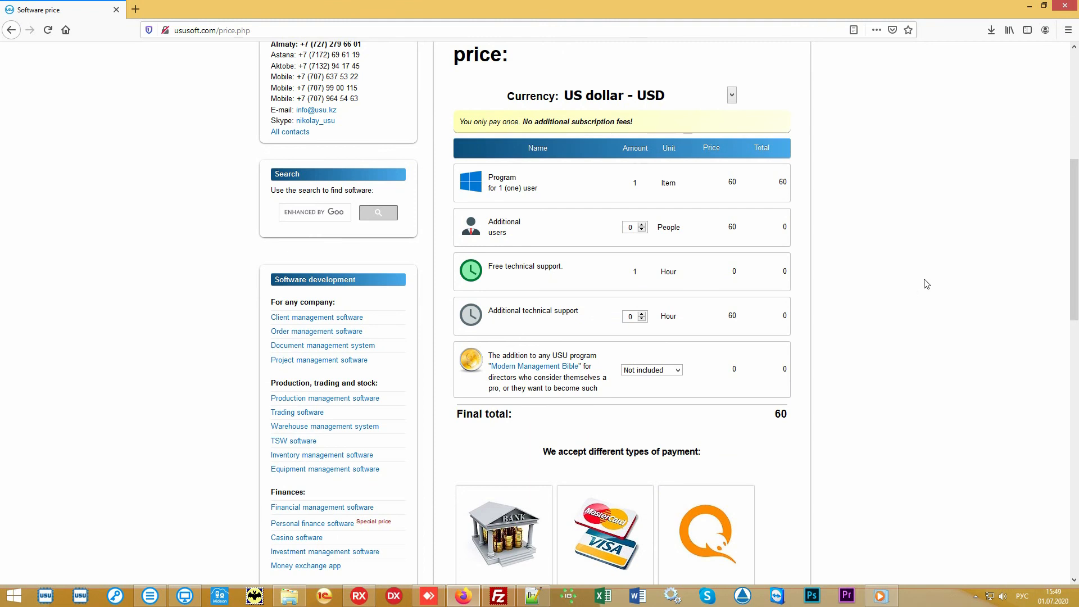
{"action": "scroll", "coordinate": [926, 284], "scroll_direction": "up", "scroll_amount": 6}
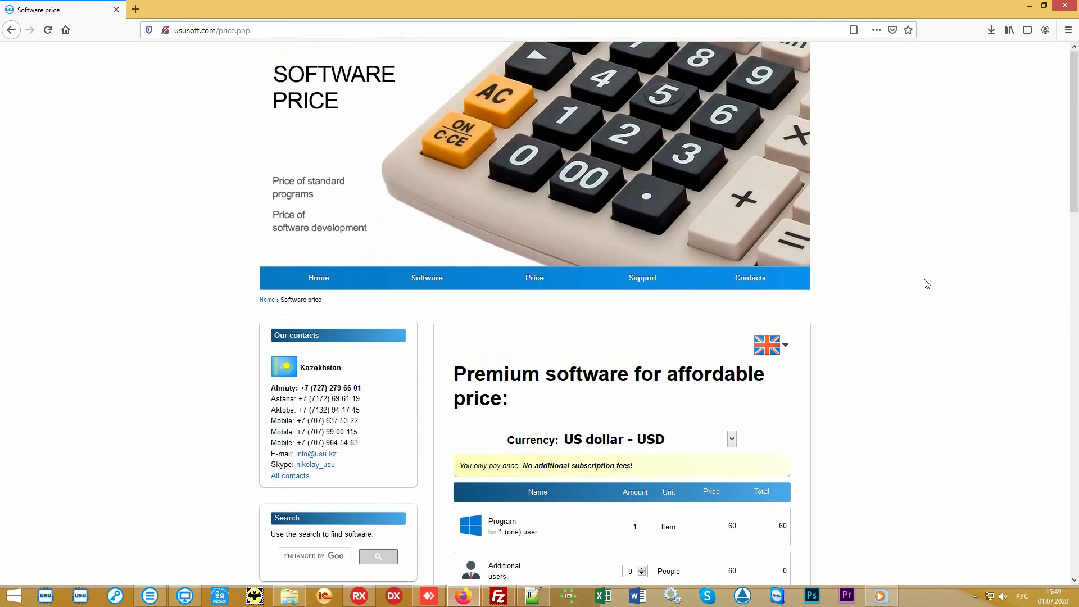
Open the ususoft.com Contacts page and look through the phone numbers listed by country.
{"action": "left_click", "coordinate": [763, 282]}
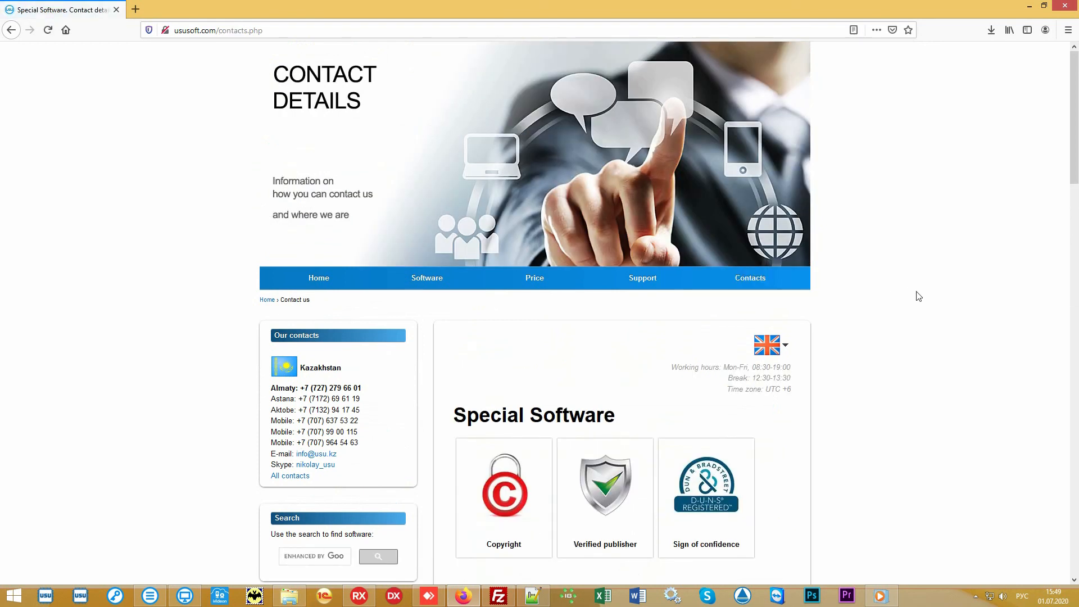
{"action": "scroll", "coordinate": [919, 296], "scroll_direction": "down", "scroll_amount": 7}
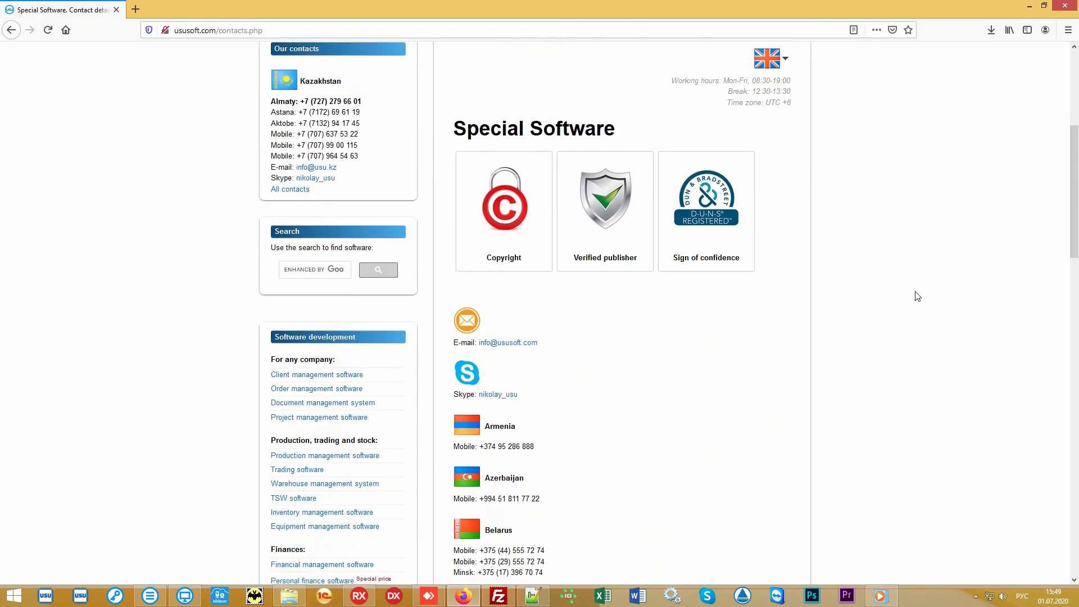
{"action": "scroll", "coordinate": [918, 296], "scroll_direction": "down", "scroll_amount": 6}
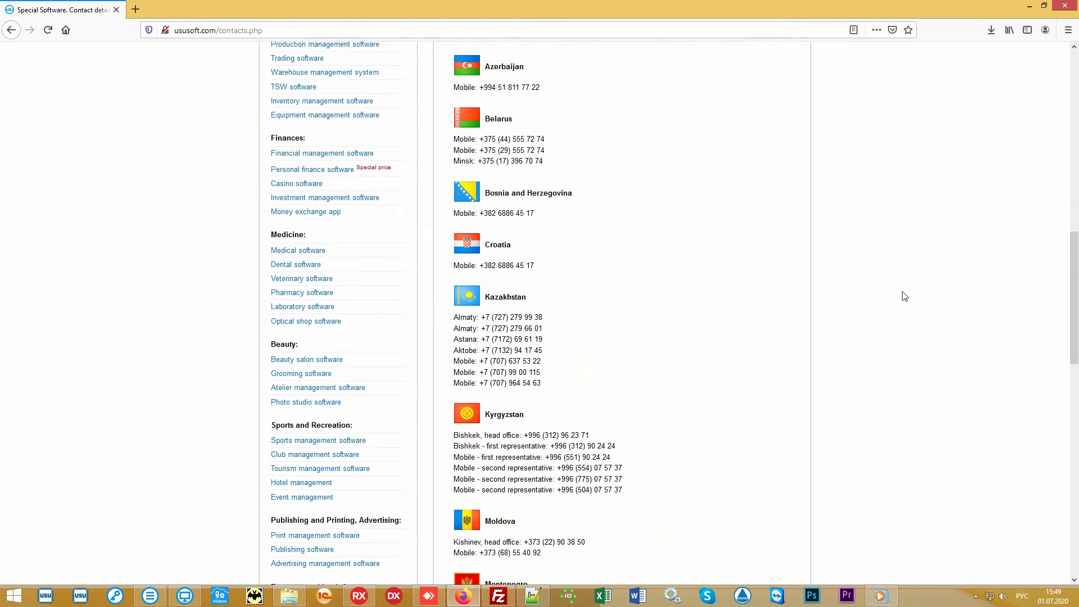
{"action": "scroll", "coordinate": [902, 296], "scroll_direction": "down", "scroll_amount": 4}
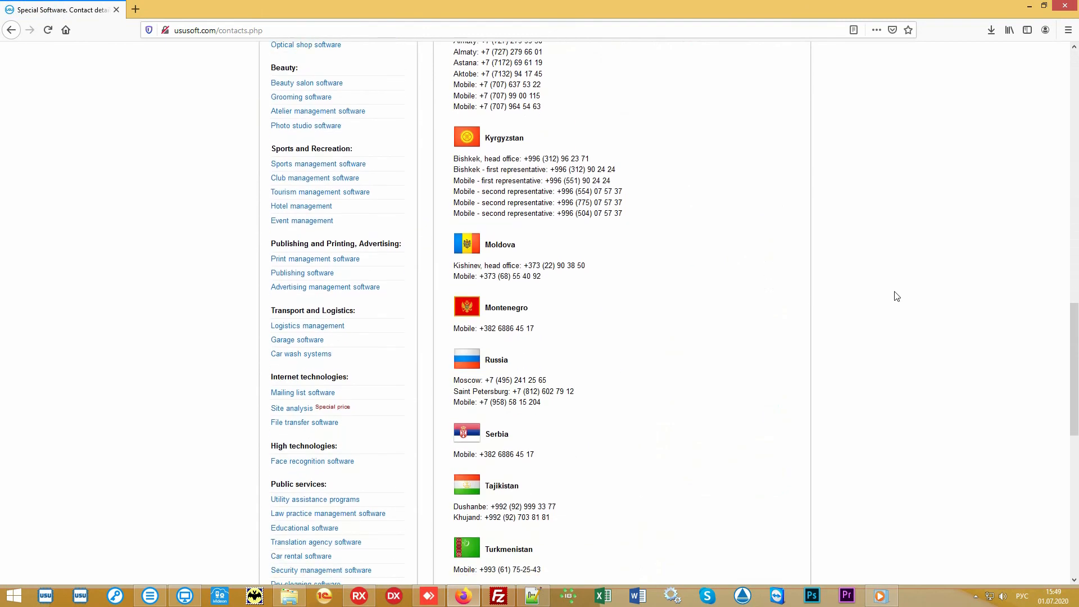
{"action": "scroll", "coordinate": [897, 296], "scroll_direction": "down", "scroll_amount": 5}
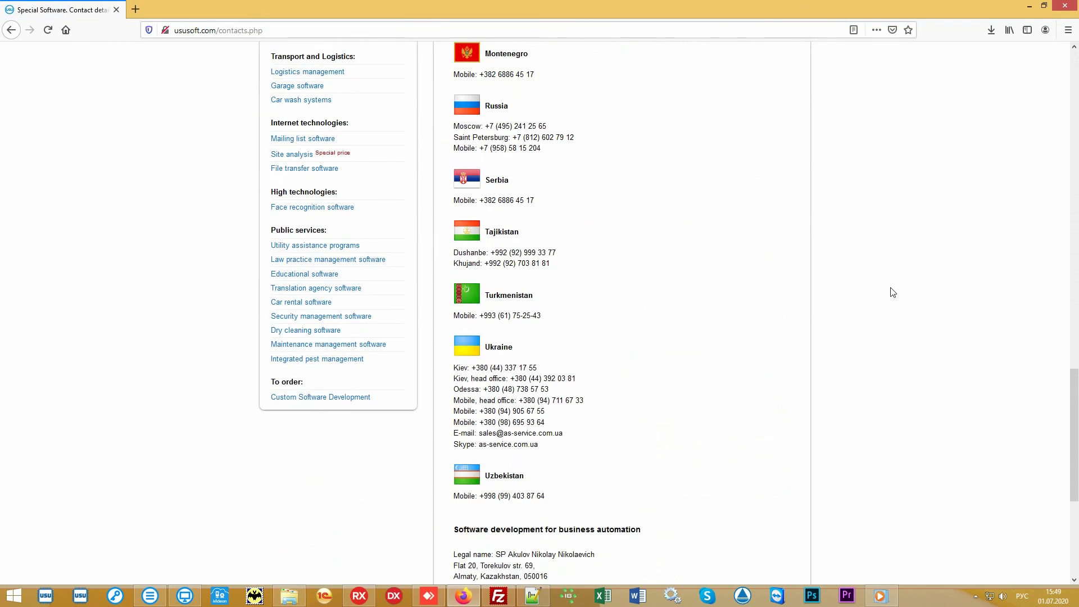
{"action": "scroll", "coordinate": [893, 293], "scroll_direction": "up", "scroll_amount": 6}
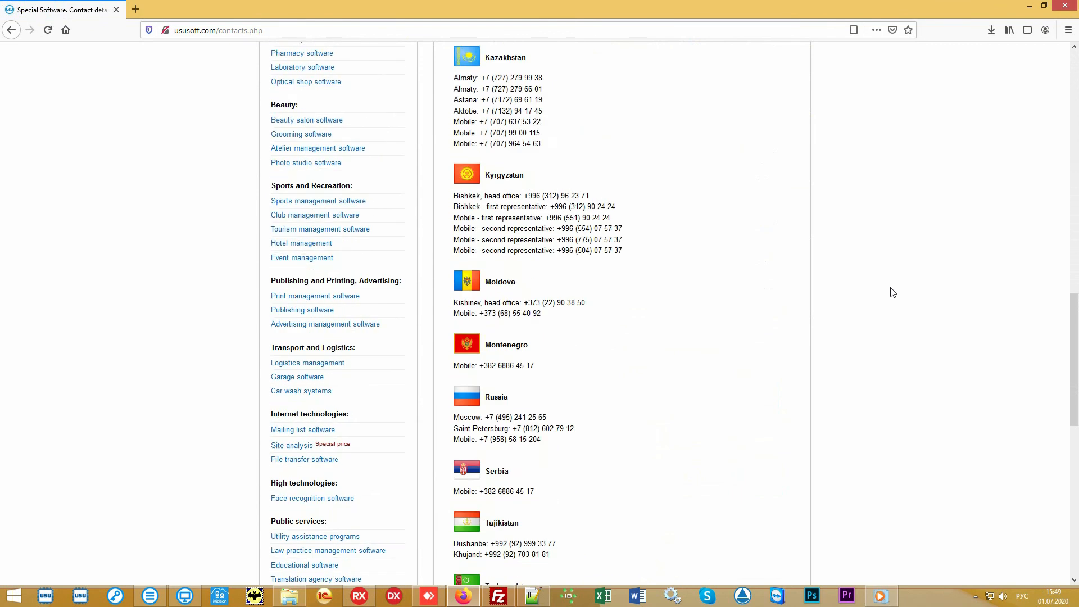
{"action": "scroll", "coordinate": [894, 292], "scroll_direction": "up", "scroll_amount": 10}
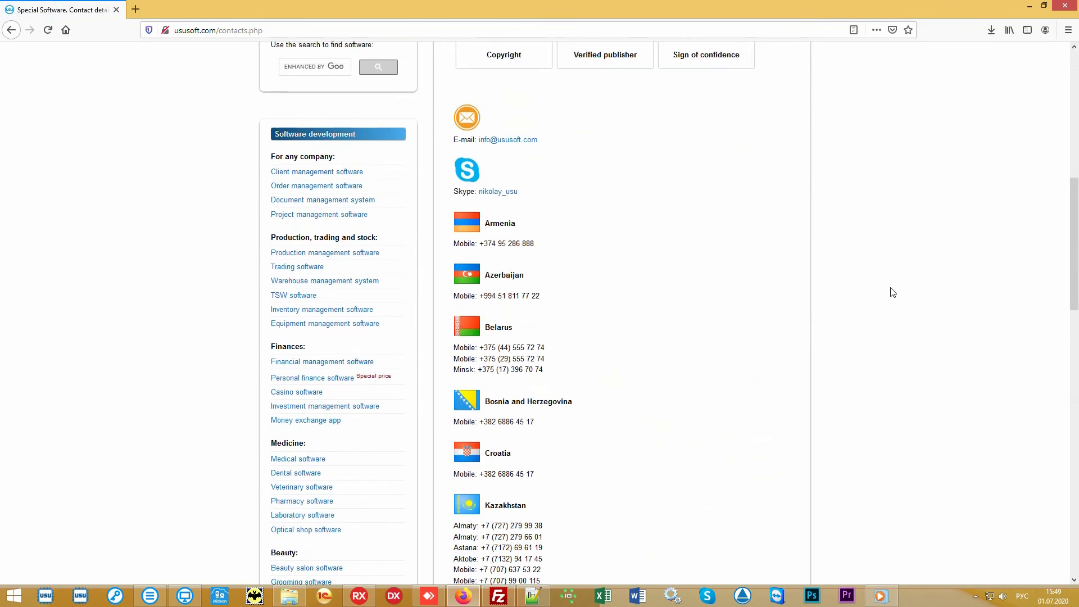
{"action": "scroll", "coordinate": [894, 292], "scroll_direction": "up", "scroll_amount": 5}
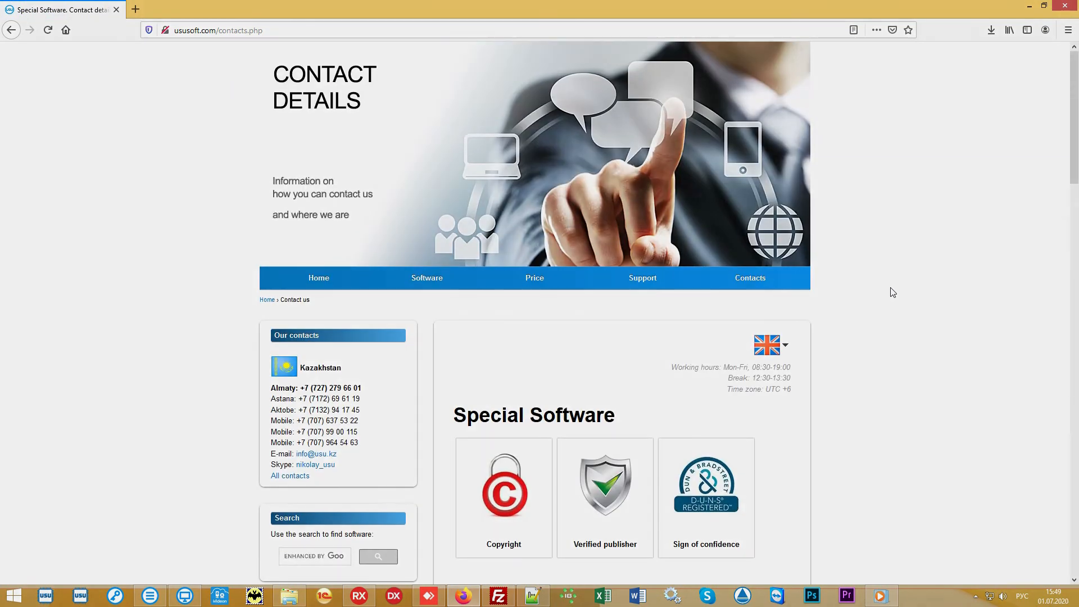